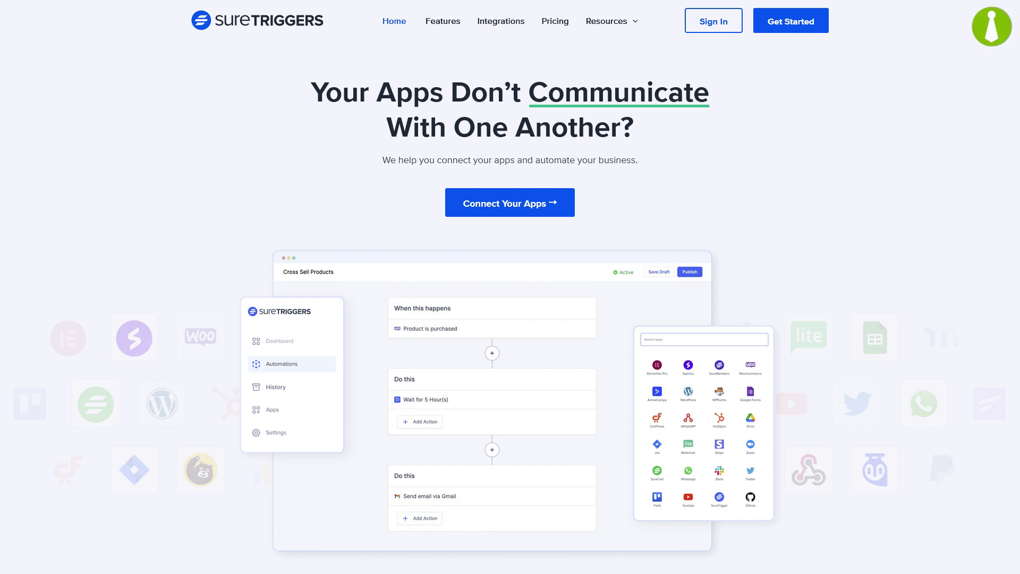
# Step: Scroll down through the SureTriggers homepage to browse its content
pyautogui.scroll(-4, 510, 287)
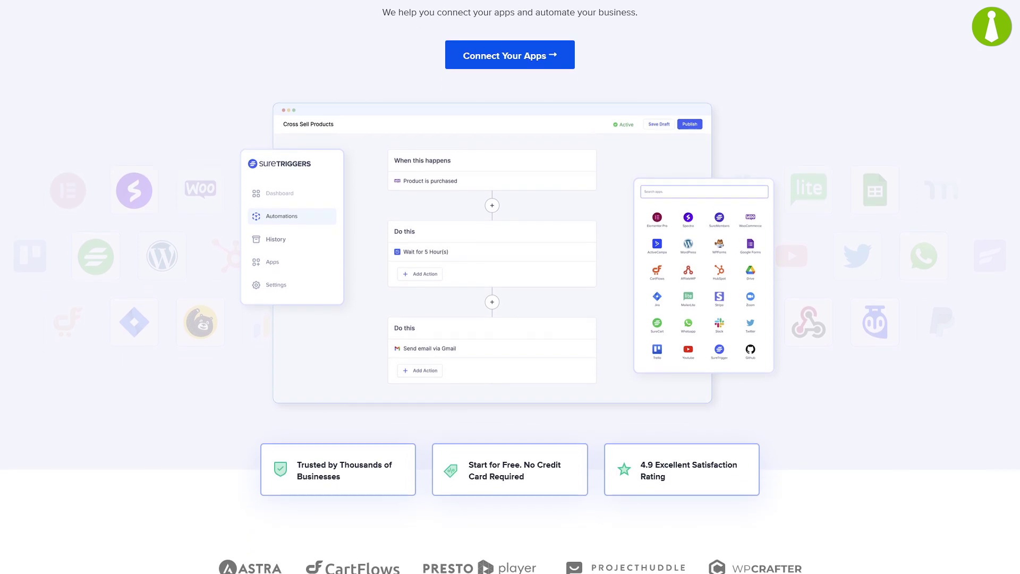
pyautogui.scroll(-5, 510, 287)
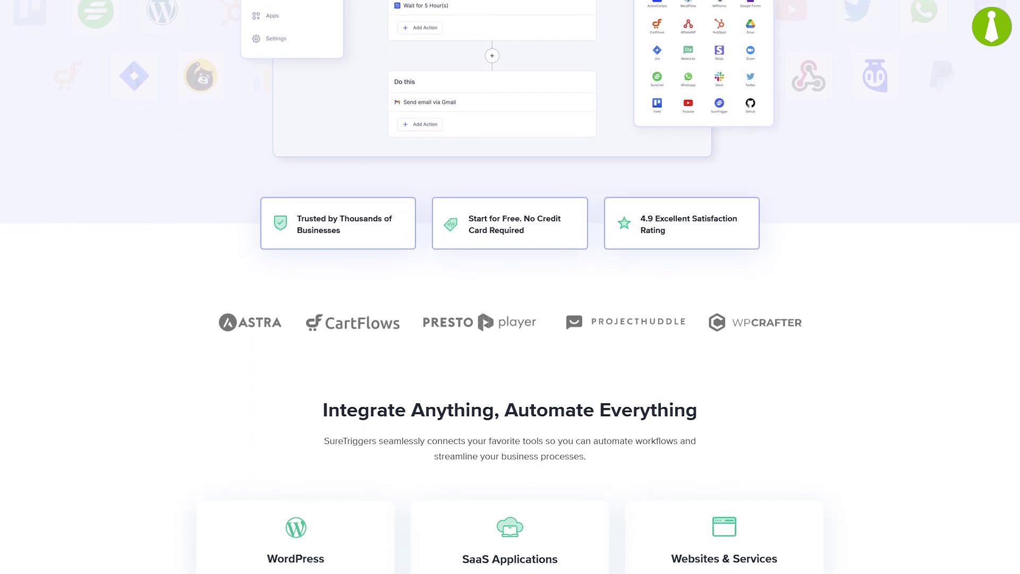
pyautogui.scroll(-5, 510, 287)
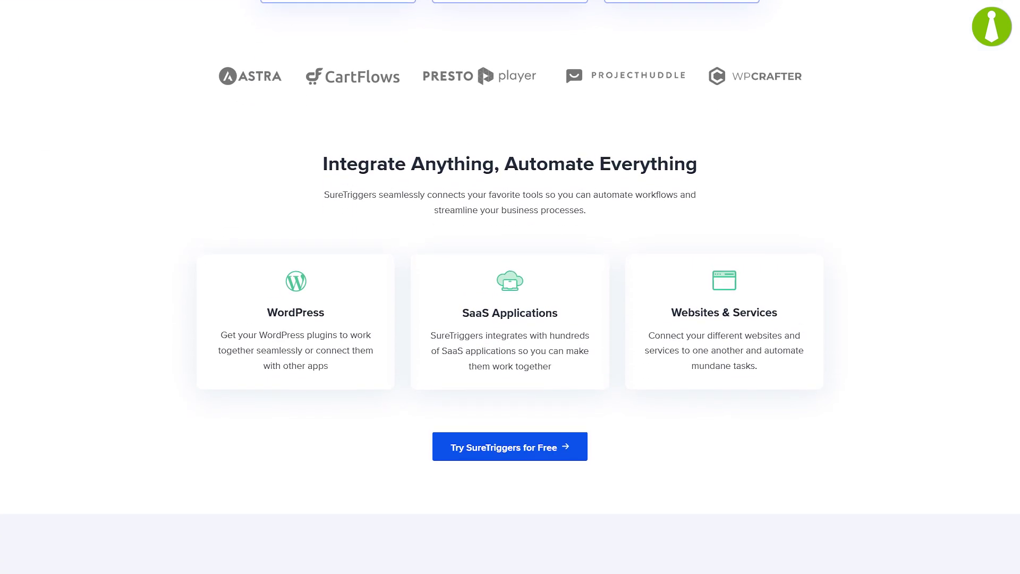
pyautogui.scroll(-5, 510, 287)
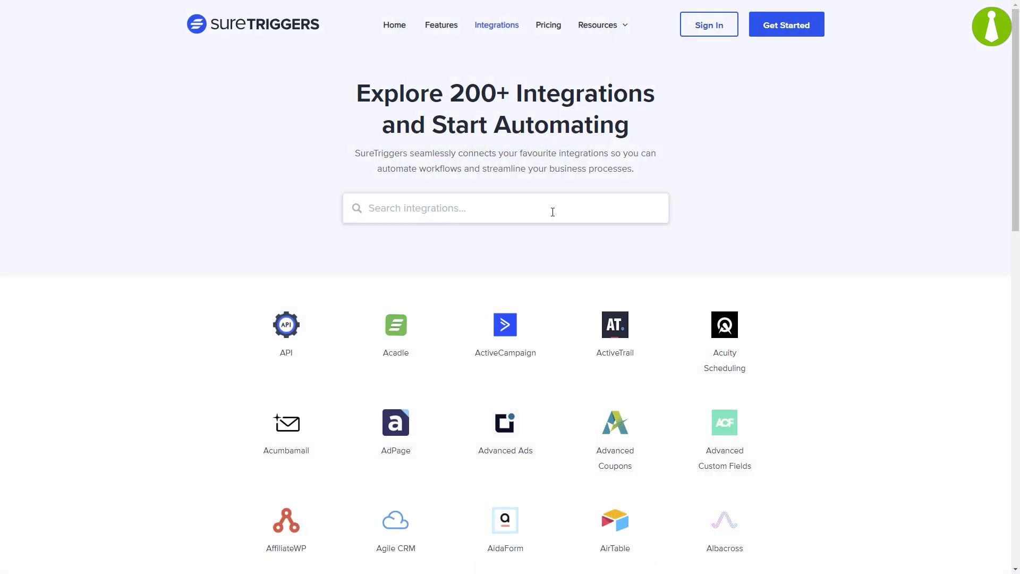
# Step: Search integrations for 'mainwp' and open MainWP to view its triggers and actions
pyautogui.click(561, 206)
pyautogui.write('mainwp')
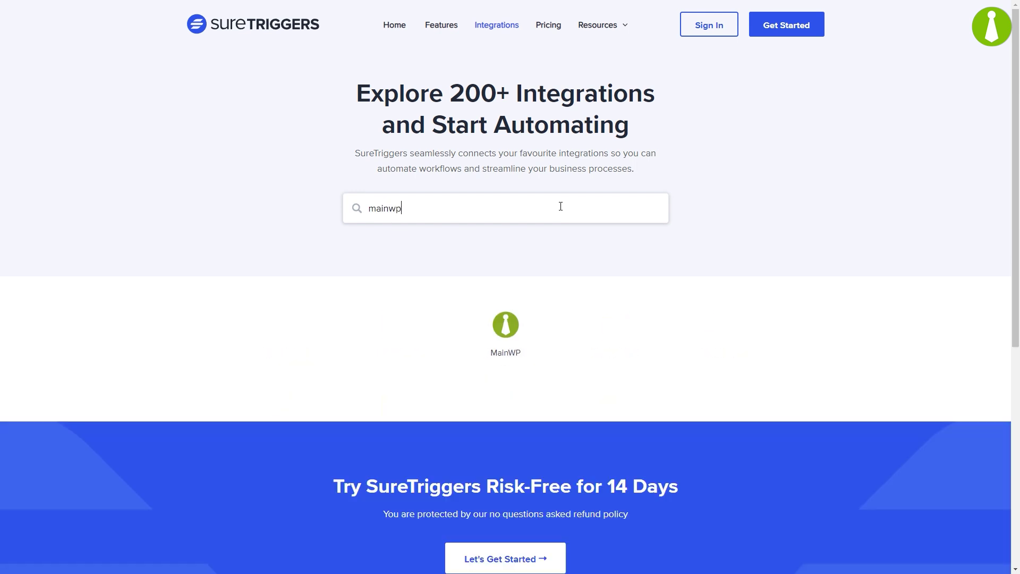
pyautogui.click(505, 325)
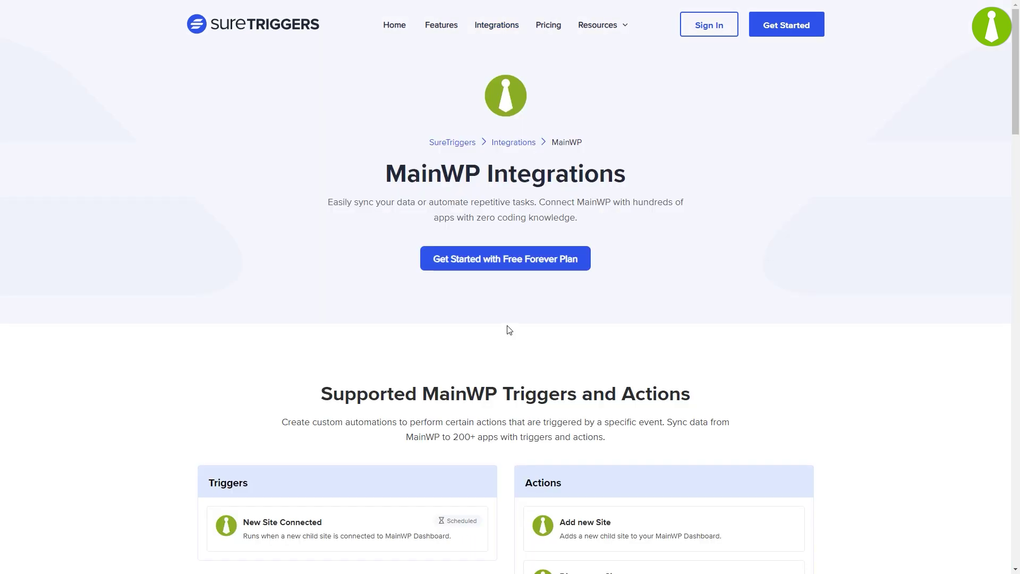
pyautogui.scroll(-7, 1004, 200)
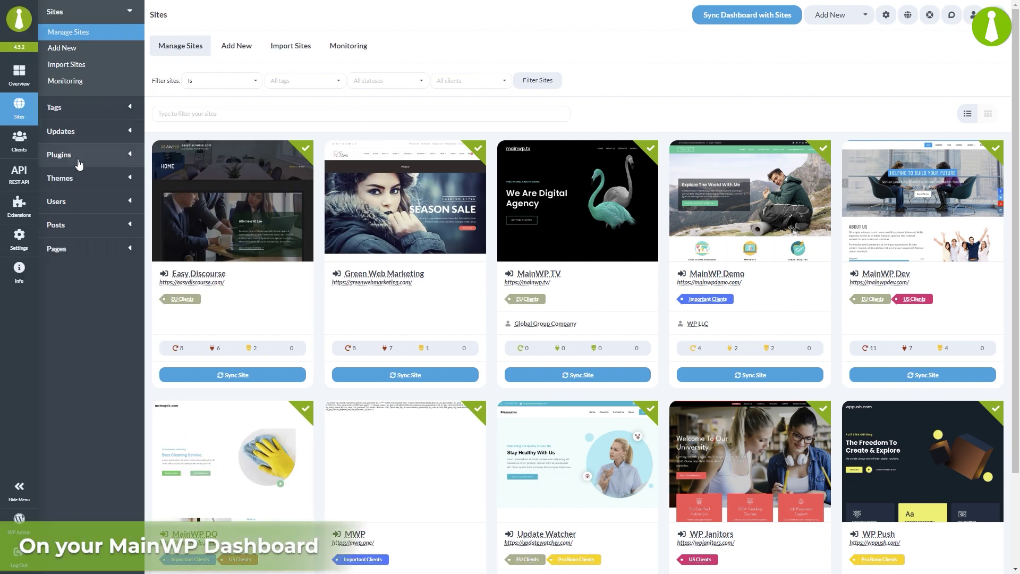
# Step: Open the REST API page from the MainWP Dashboard sidebar
pyautogui.click(35, 182)
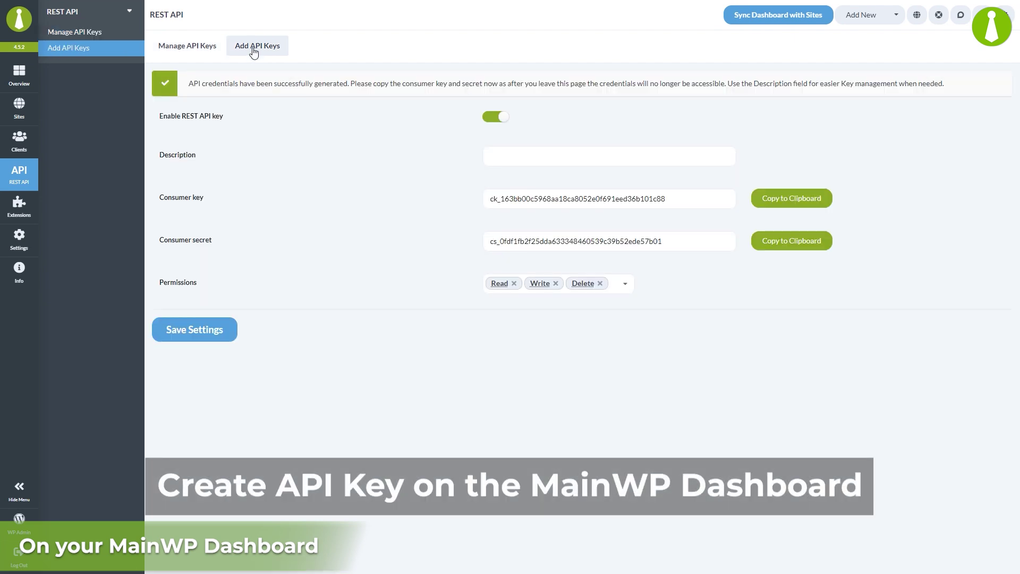
# Step: Describe the API key as 'Suretriggers', copy its consumer key and secret, and save it
pyautogui.click(518, 158)
pyautogui.write('Suretriggers')
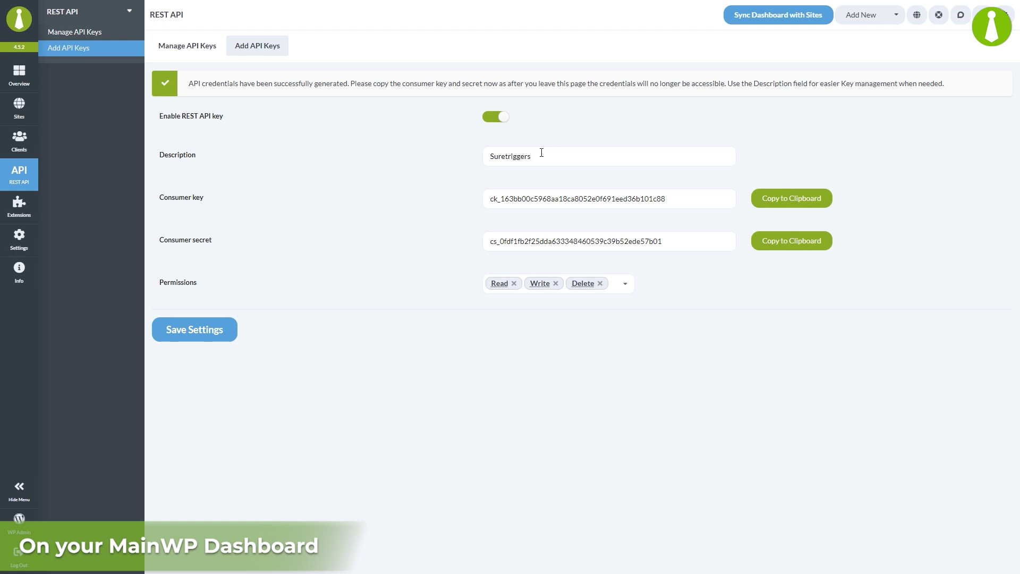
pyautogui.click(778, 204)
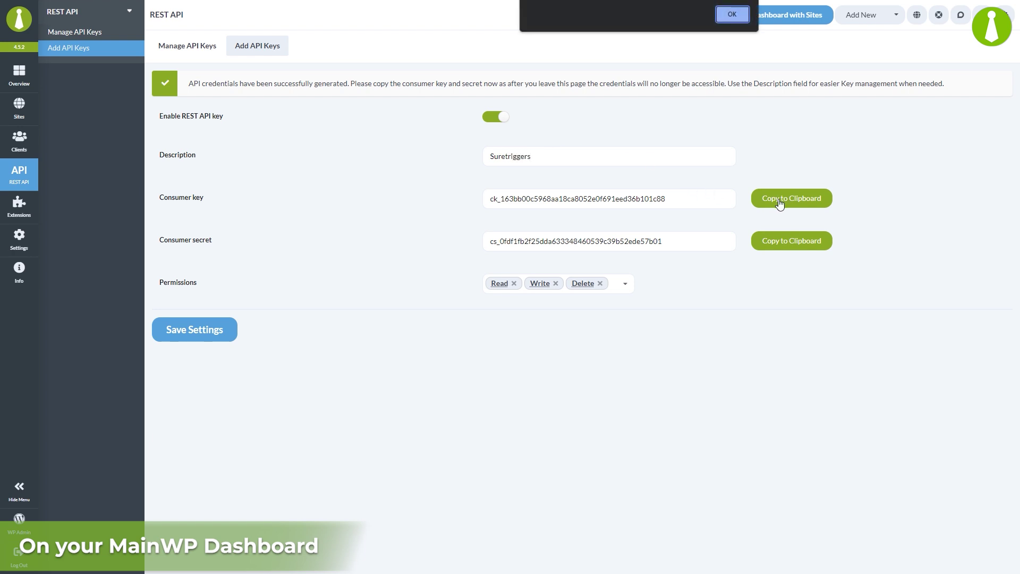
pyautogui.click(733, 19)
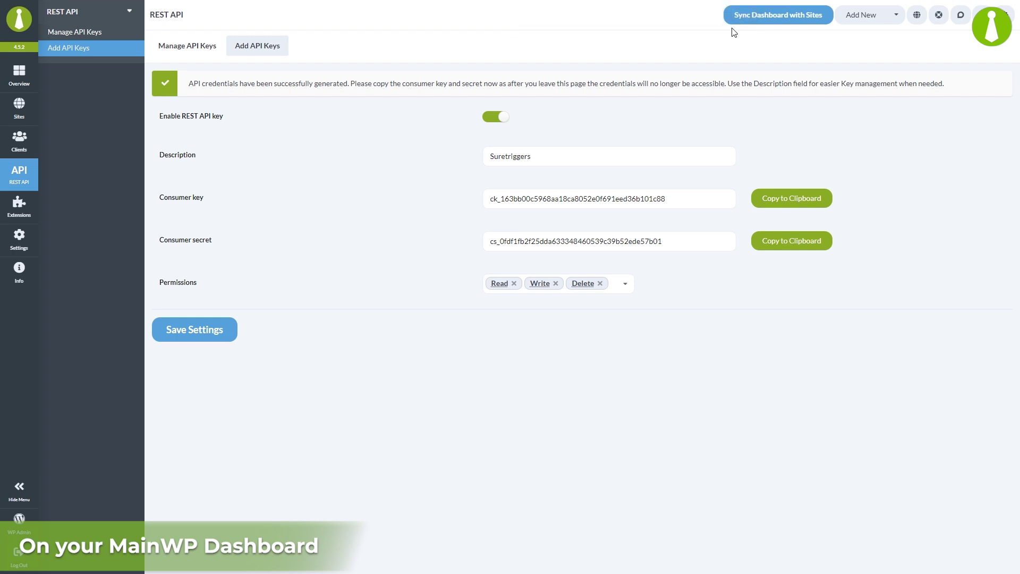
pyautogui.click(776, 247)
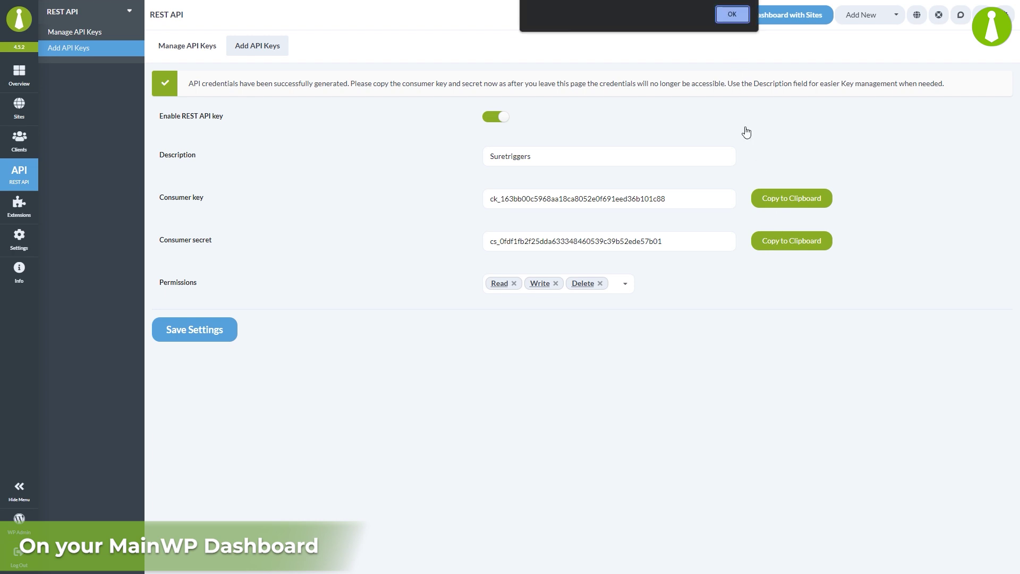
pyautogui.click(733, 16)
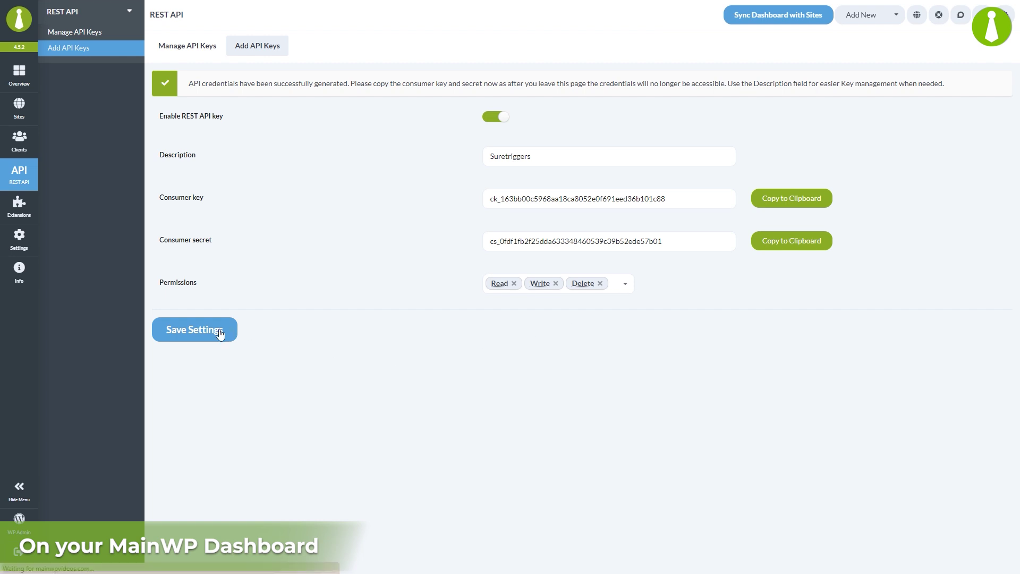
pyautogui.click(220, 333)
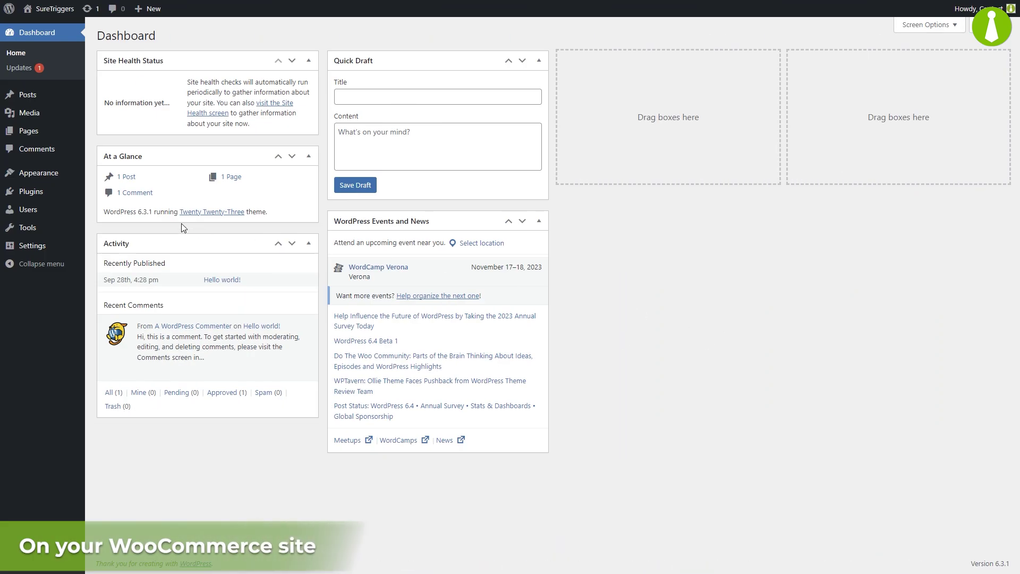
# Step: Search Plugins > Add New for 'suretriggers' and install the SureTriggers plugin
pyautogui.moveTo(79, 197)
pyautogui.click(109, 209)
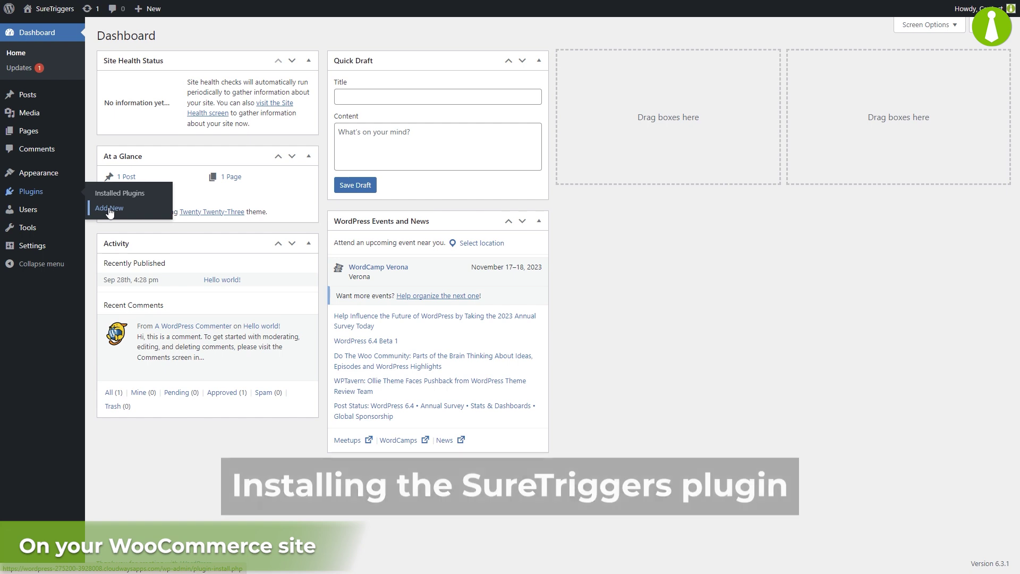
pyautogui.click(852, 64)
pyautogui.write('suretriggers')
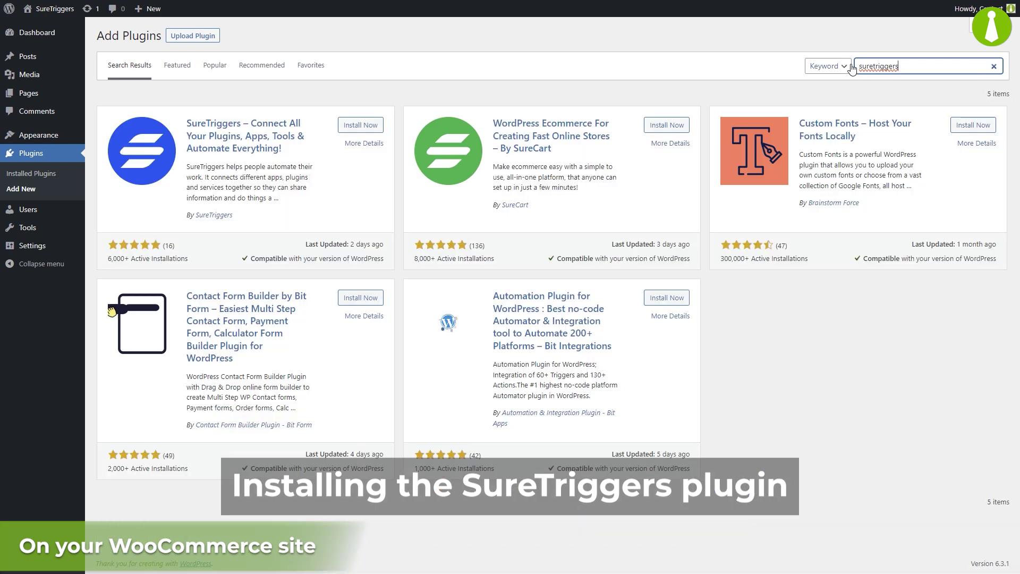
pyautogui.click(361, 125)
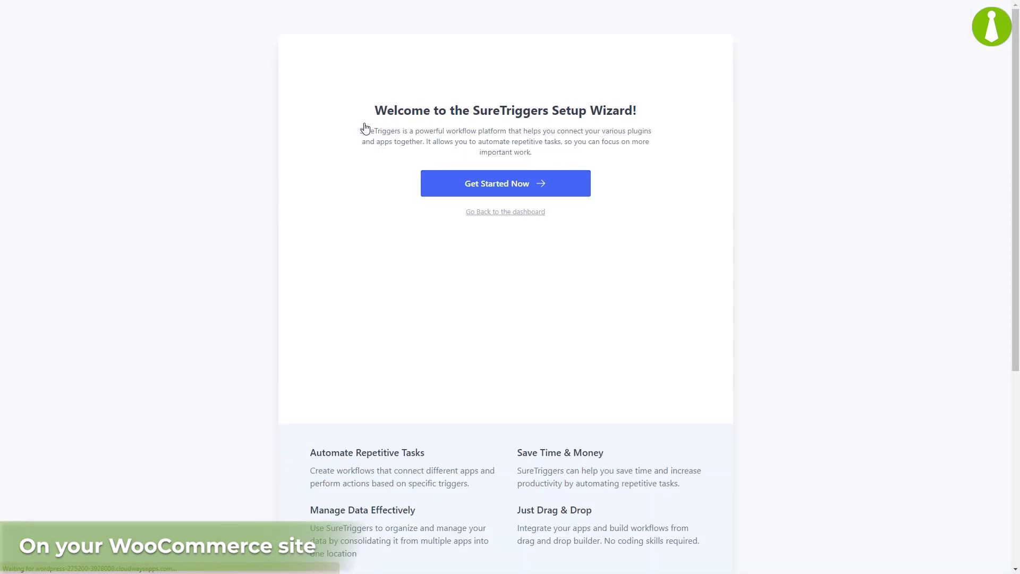
# Step: Start the setup wizard and authorize the website with the SureTriggers account
pyautogui.click(471, 185)
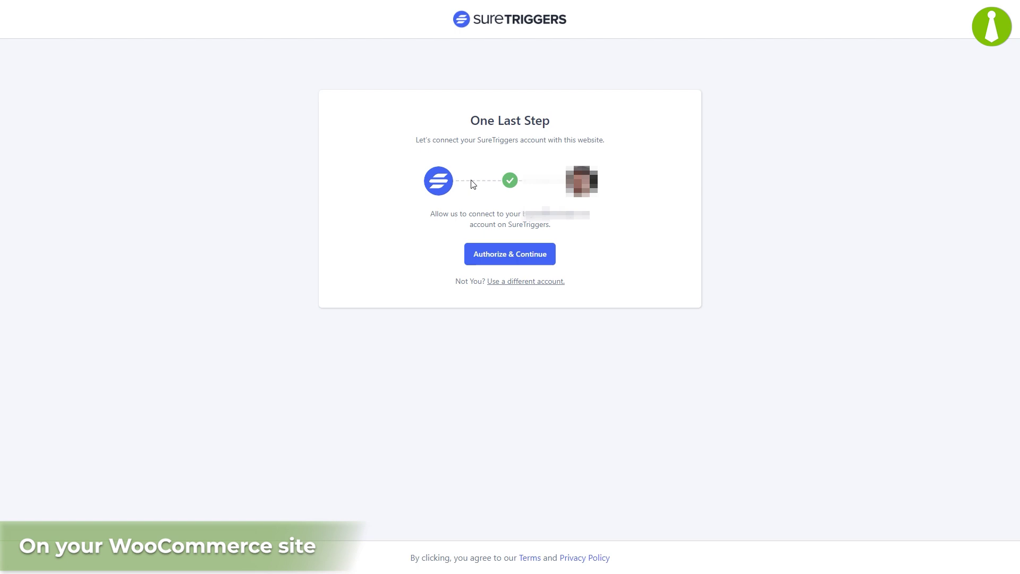
pyautogui.click(510, 256)
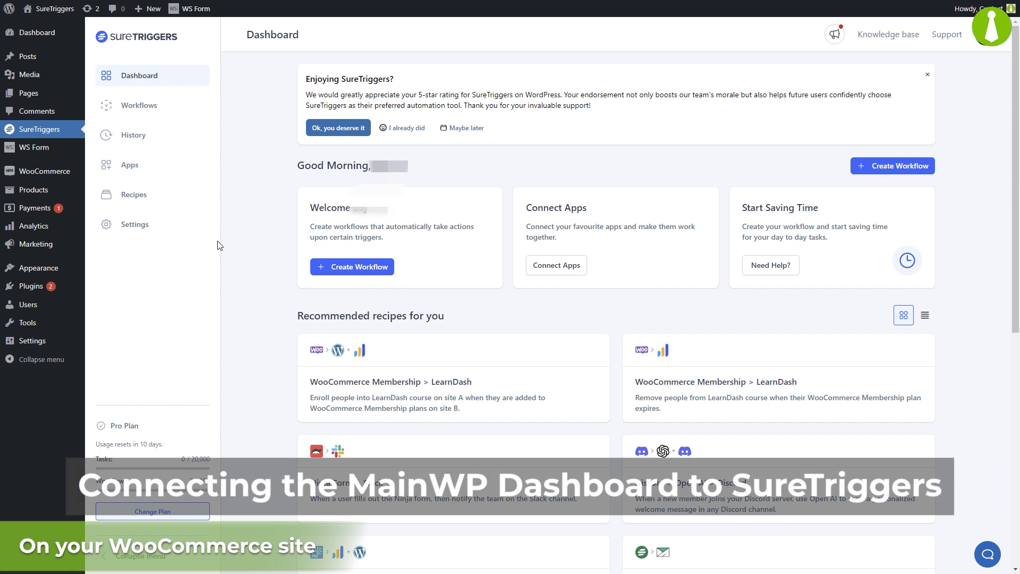
# Step: From Apps, add a new connection and choose MainWP from a 'mainwp' search
pyautogui.click(140, 175)
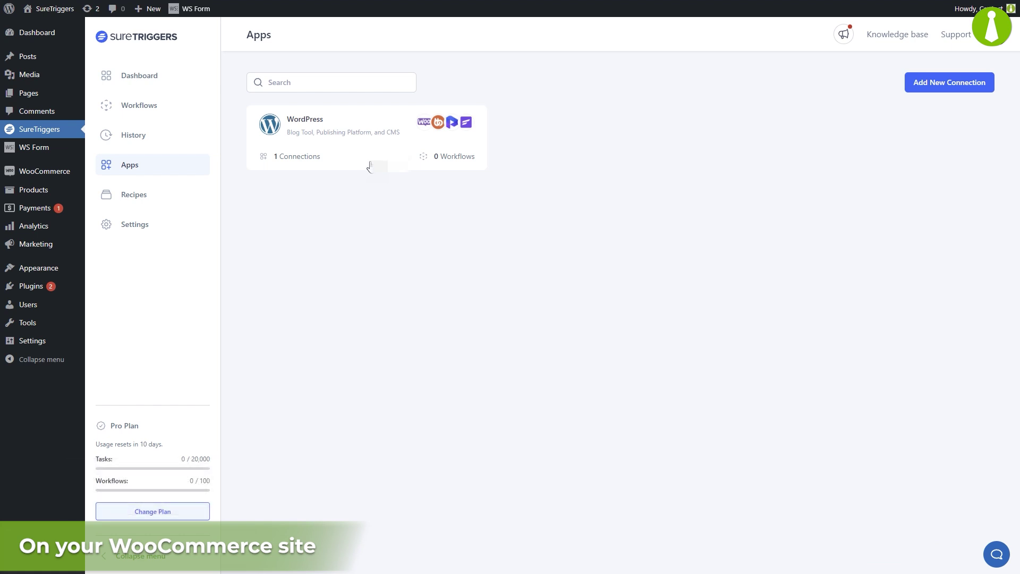
pyautogui.click(950, 83)
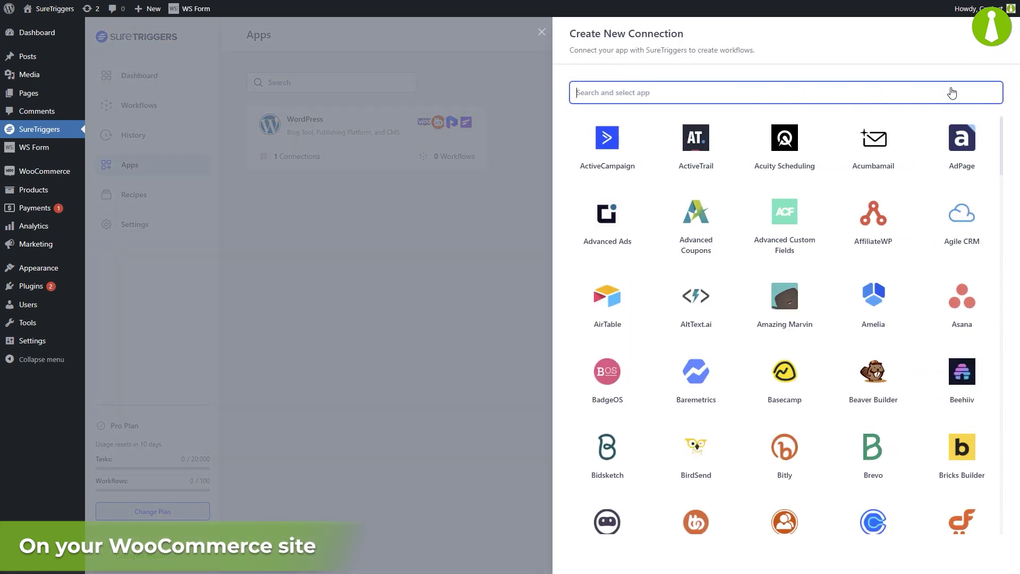
pyautogui.moveTo(1001, 128); pyautogui.dragTo(1004, 122)
pyautogui.write('mainwp')
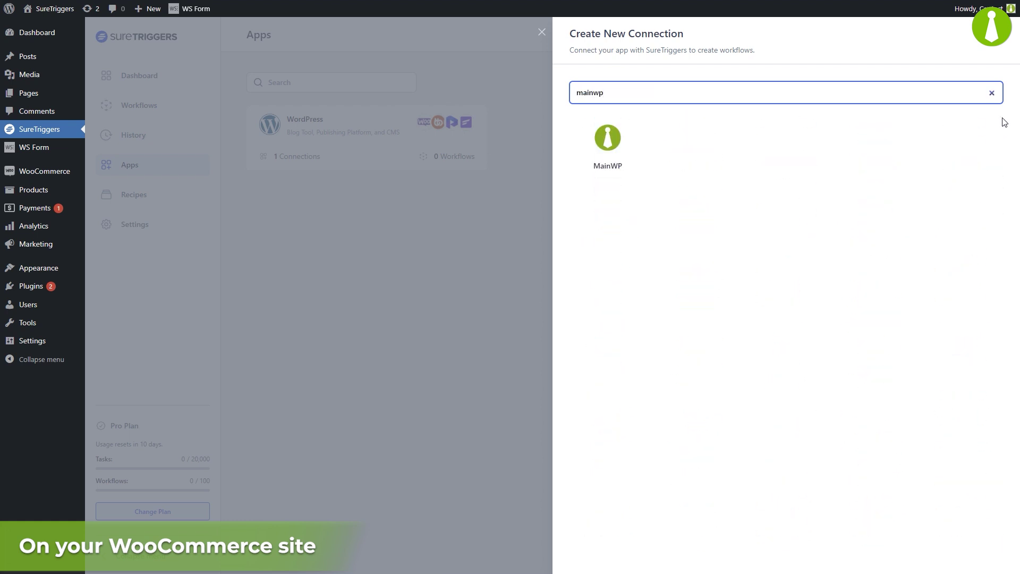
pyautogui.click(605, 143)
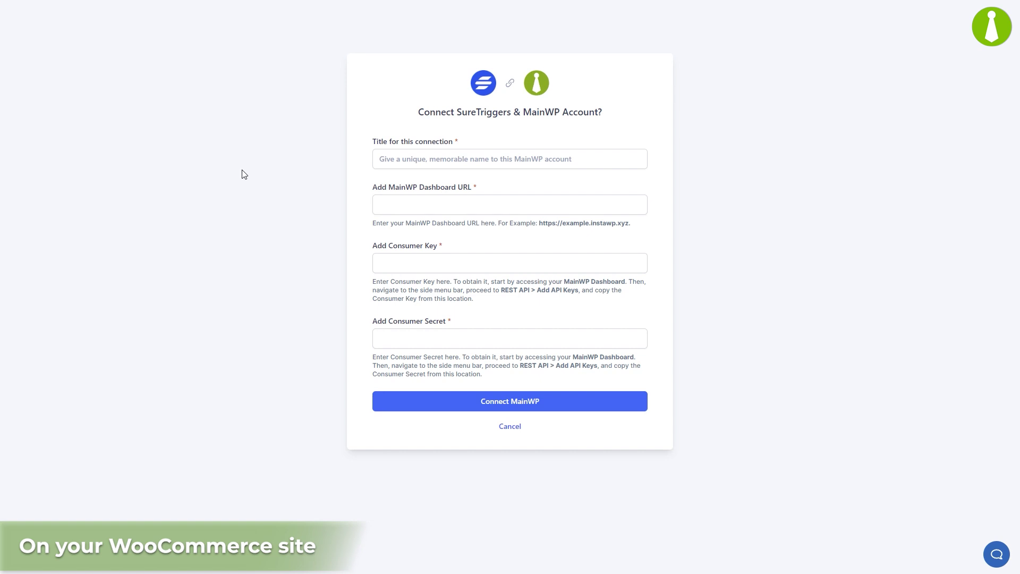
# Step: Title the connection 'My MainWP Dashboard', paste the dashboard URL, consumer key and secret, and connect
pyautogui.click(427, 158)
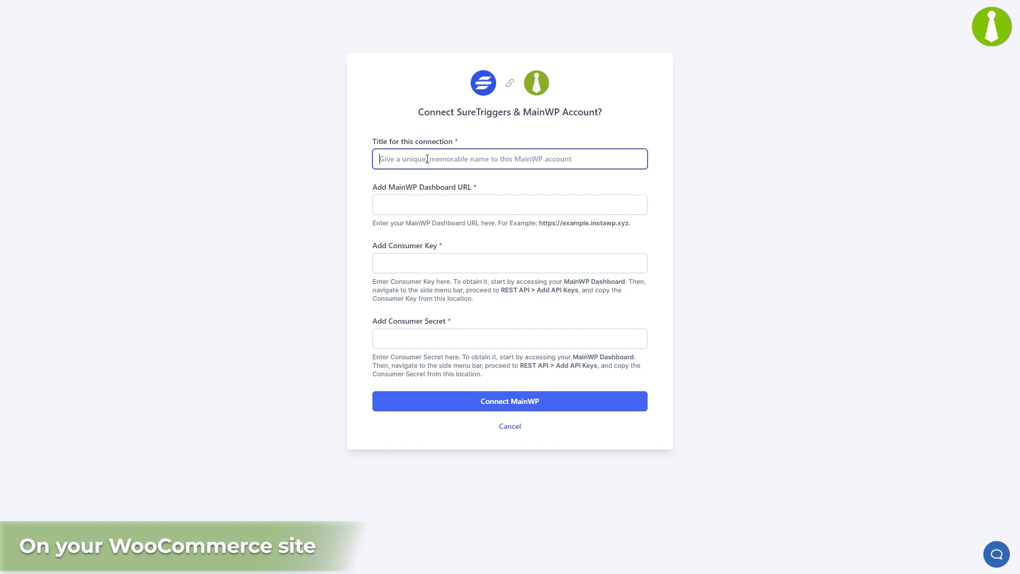
pyautogui.write('My MainWP')
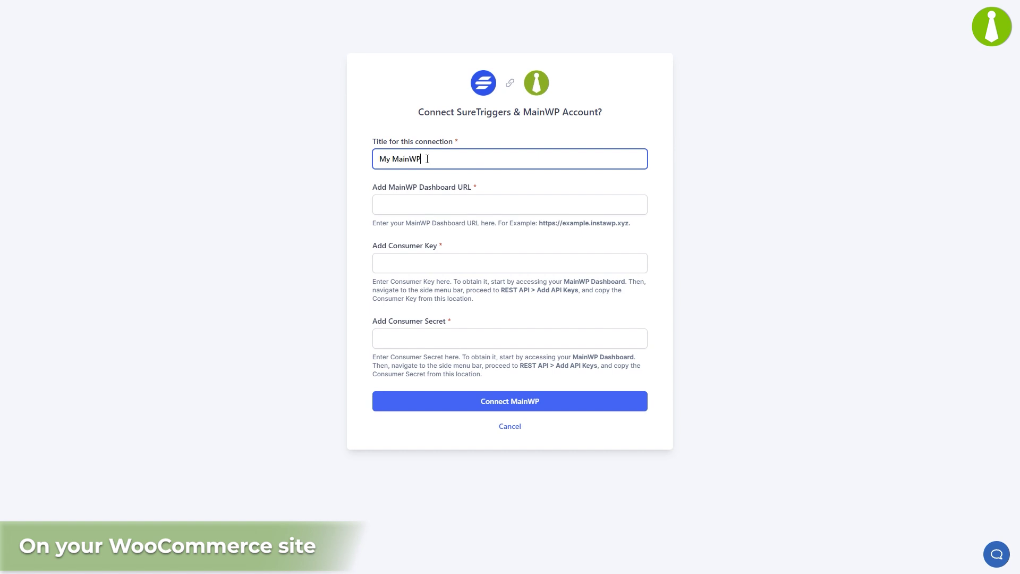
pyautogui.write(' Dashboard')
pyautogui.press('Tab')
pyautogui.hotkey('ctrl', 'v')
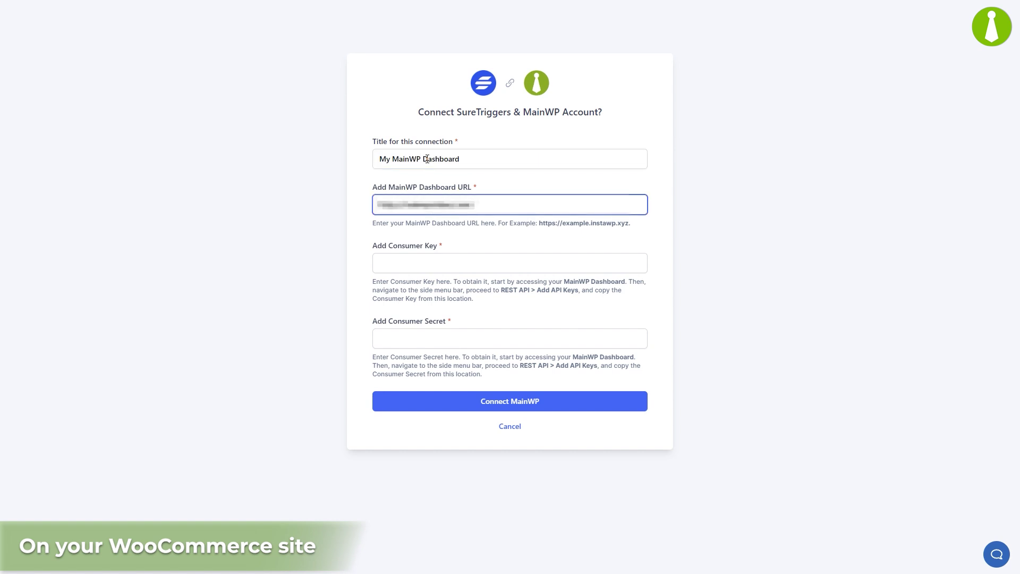
pyautogui.press('Tab')
pyautogui.hotkey('ctrl', 'v')
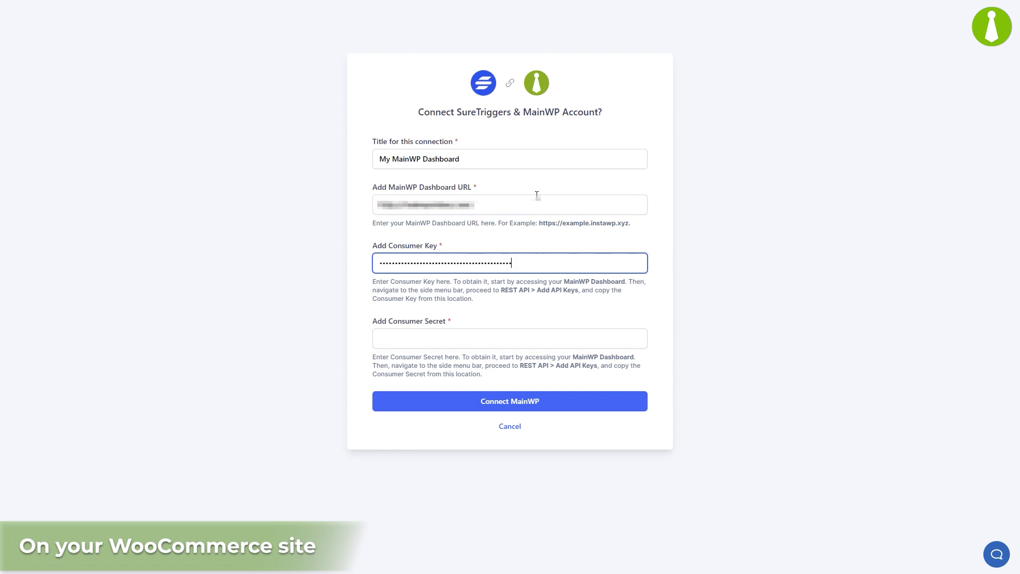
pyautogui.press('Tab')
pyautogui.hotkey('ctrl', 'v')
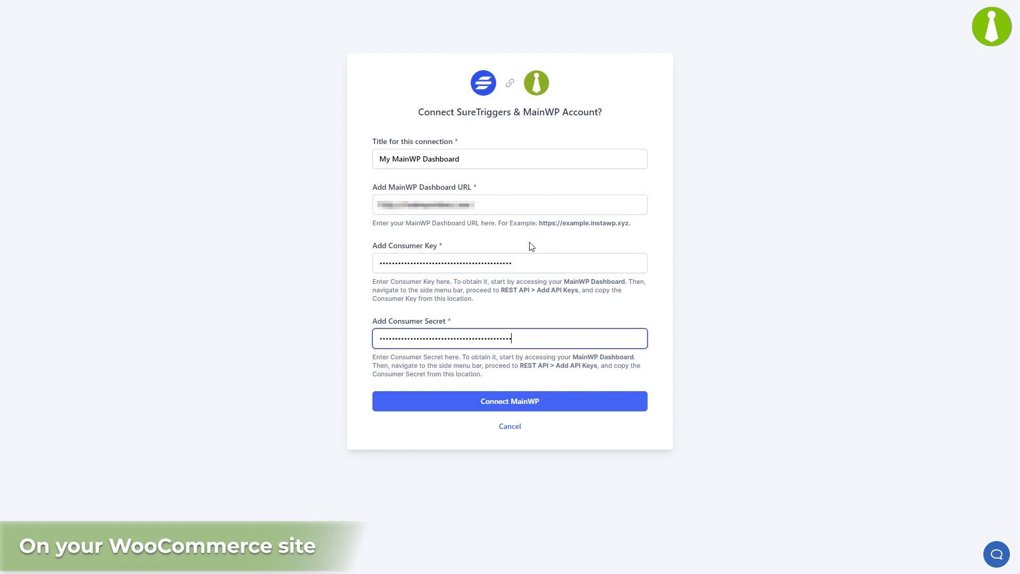
pyautogui.click(513, 400)
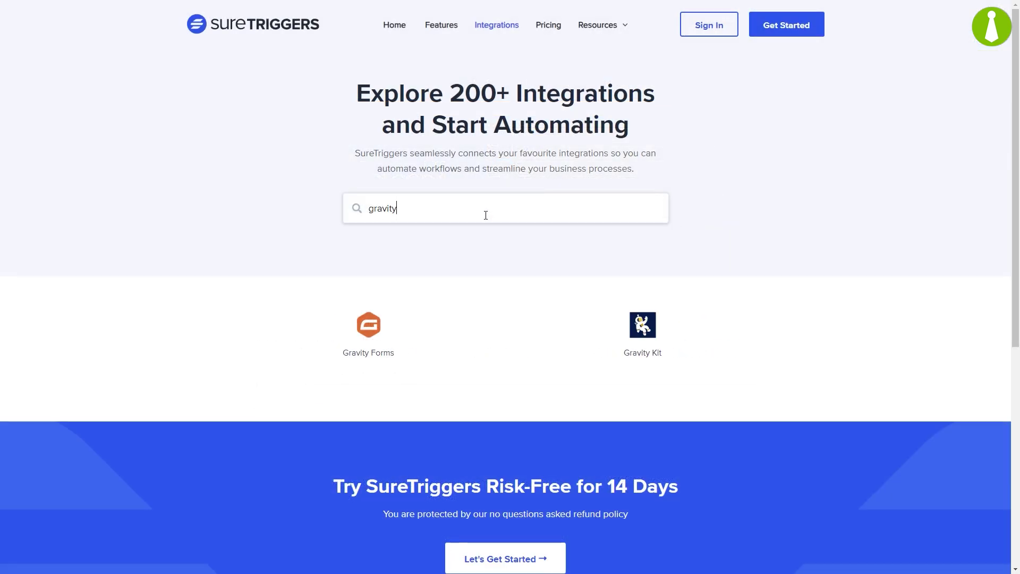
# Step: Search plugins for 'fluent', then 'contact', and activate WS Form LITE
pyautogui.hotkey('ctrl', 'a')
pyautogui.write('fluent')
pyautogui.hotkey('ctrl', 'a')
pyautogui.write('contact')
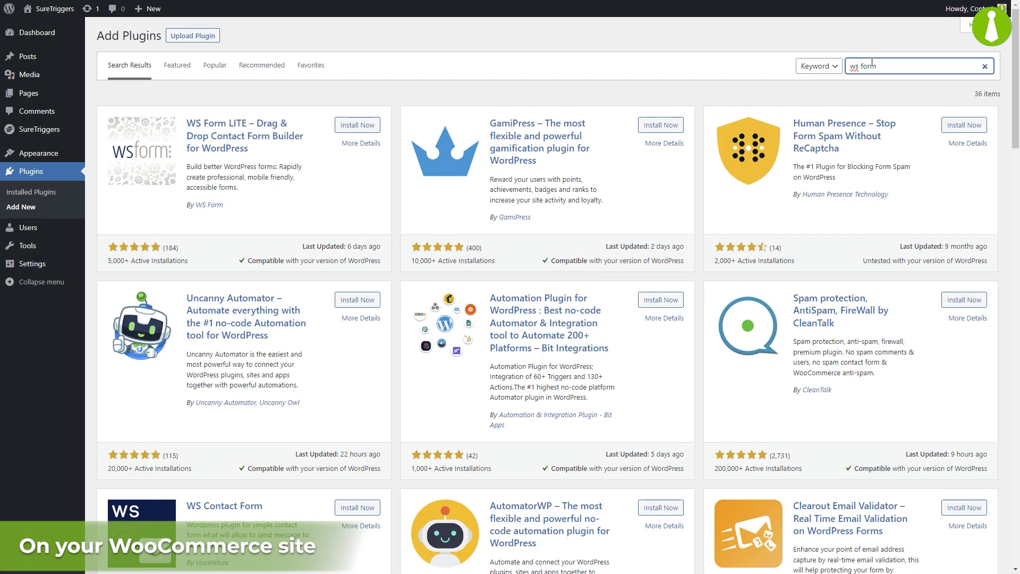
pyautogui.click(368, 128)
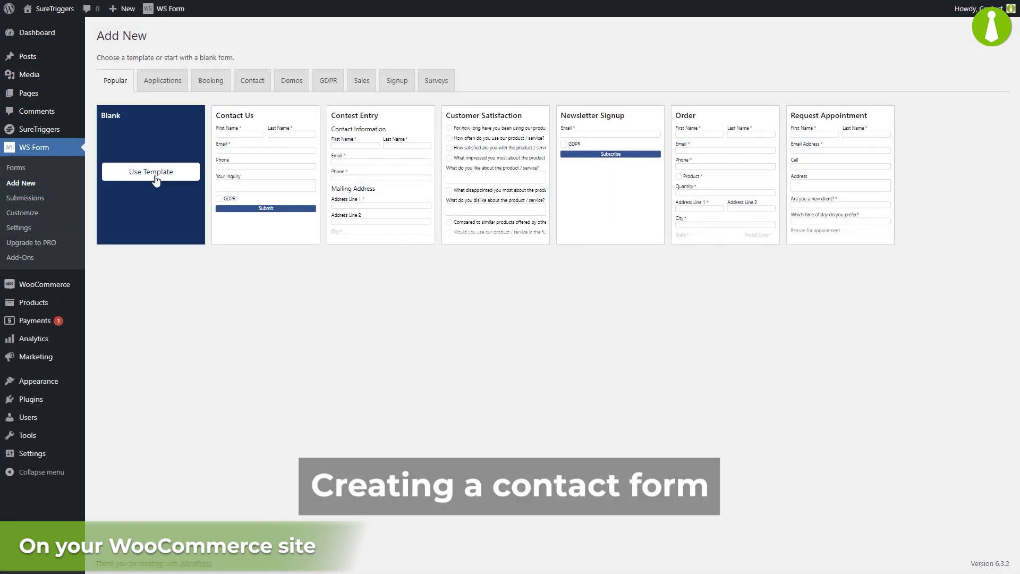
# Step: Start a blank-template form named 'Add new site form'
pyautogui.click(154, 175)
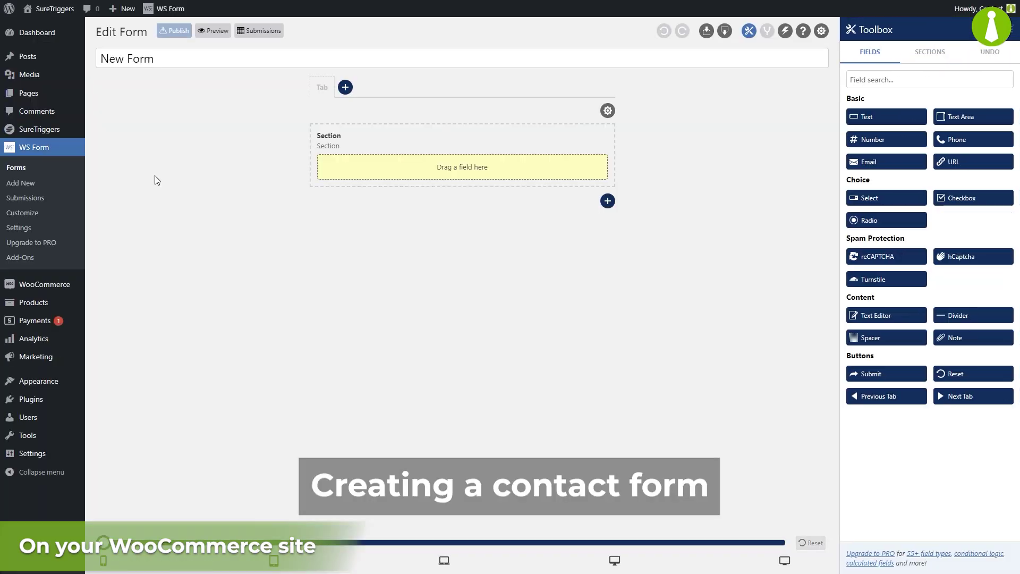
pyautogui.click(186, 57)
pyautogui.hotkey('ctrl', 'a')
pyautogui.write('Add new site form')
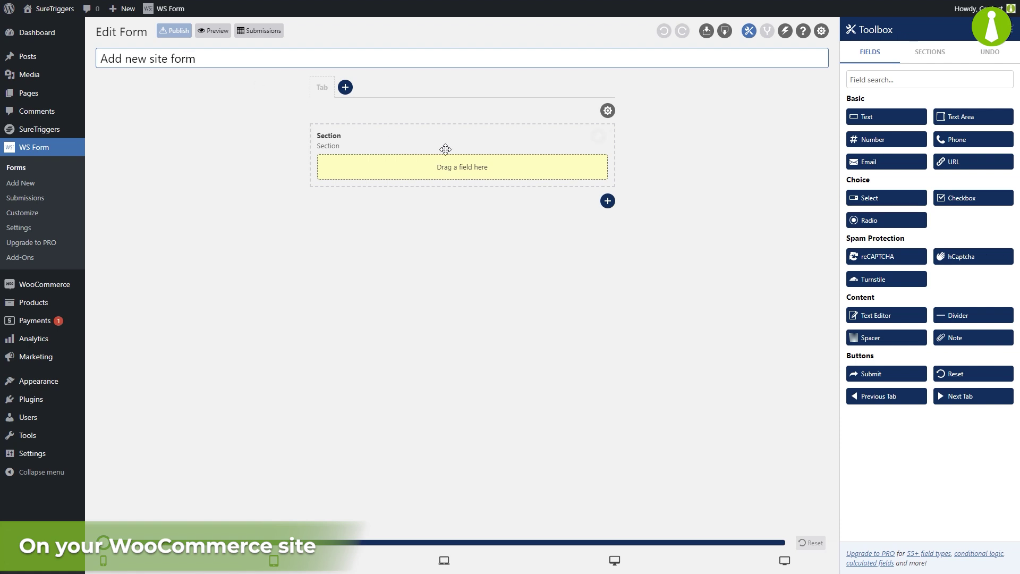
# Step: Add a required text field labelled 'Site URL'
pyautogui.click(903, 119)
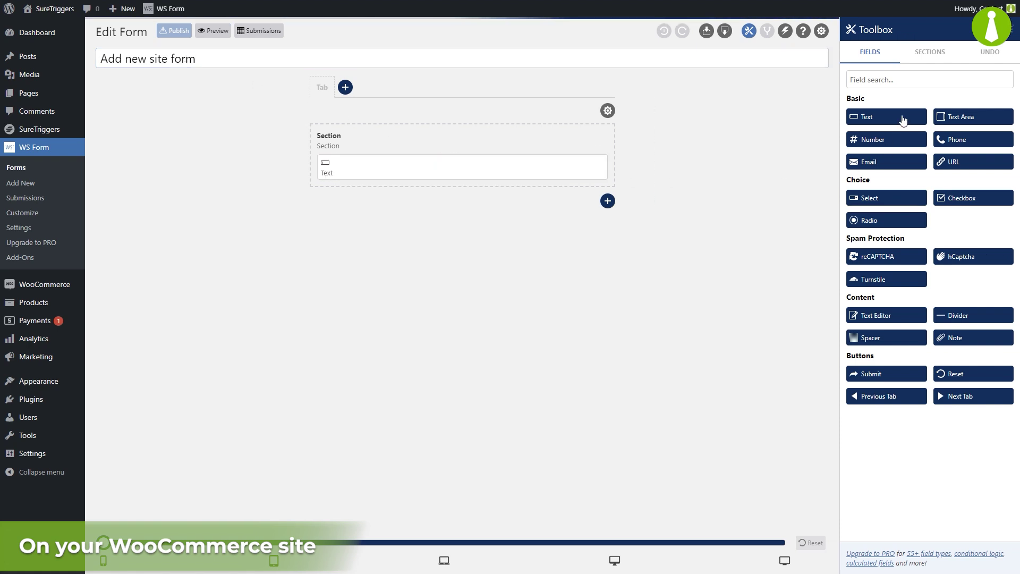
pyautogui.click(591, 167)
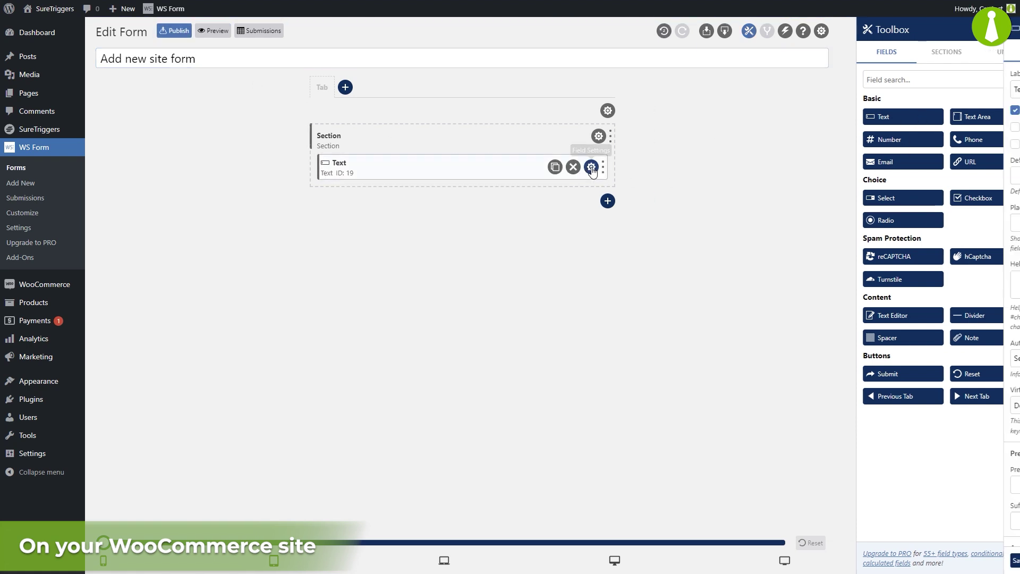
pyautogui.click(884, 92)
pyautogui.doubleClick(883, 93)
pyautogui.write('Site UR')
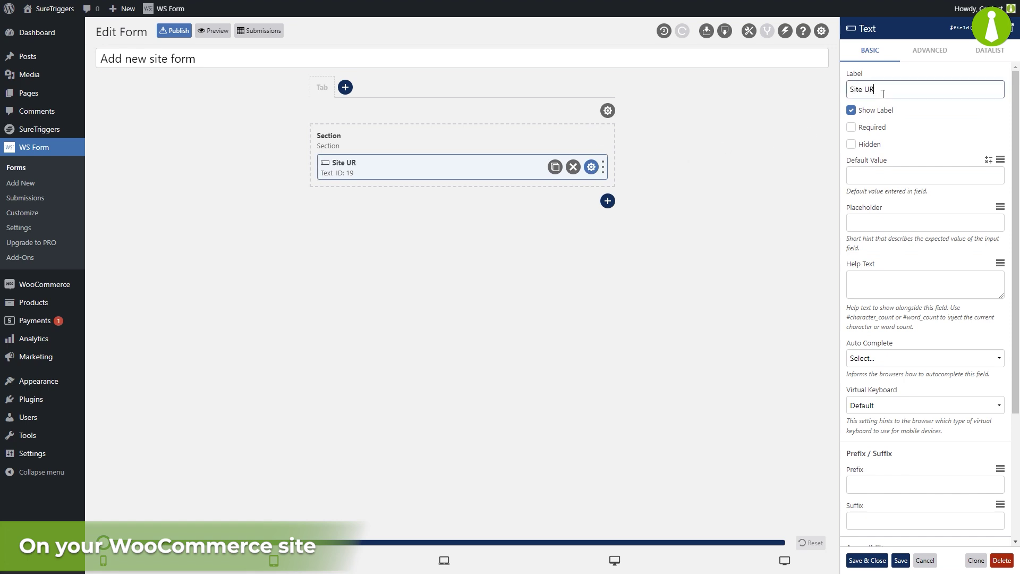
pyautogui.write('L')
pyautogui.click(851, 127)
pyautogui.click(591, 167)
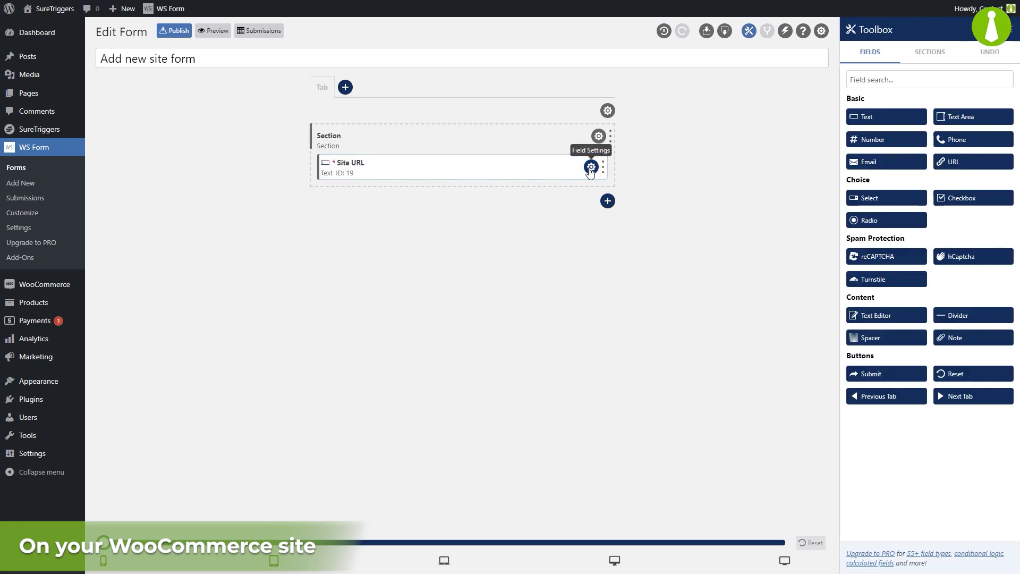
# Step: Add a second required text field labelled 'Admin username'
pyautogui.click(886, 118)
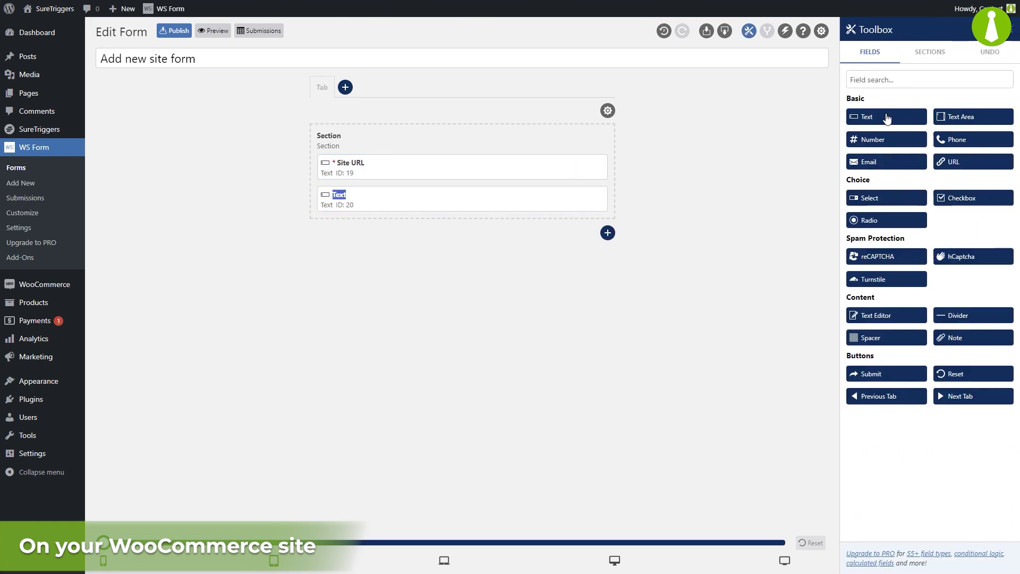
pyautogui.click(590, 197)
pyautogui.doubleClick(866, 89)
pyautogui.write('Admin username')
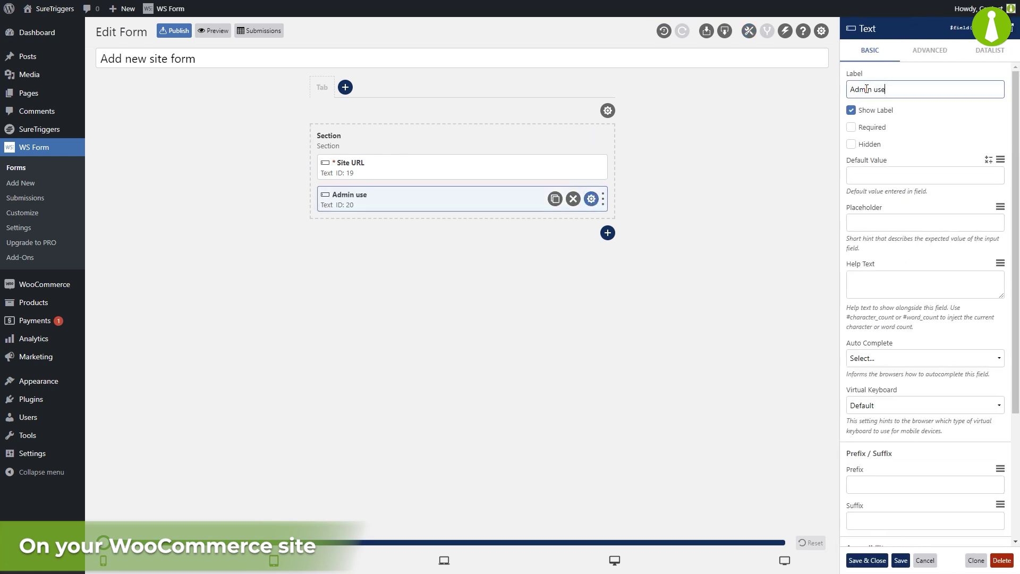
pyautogui.click(851, 127)
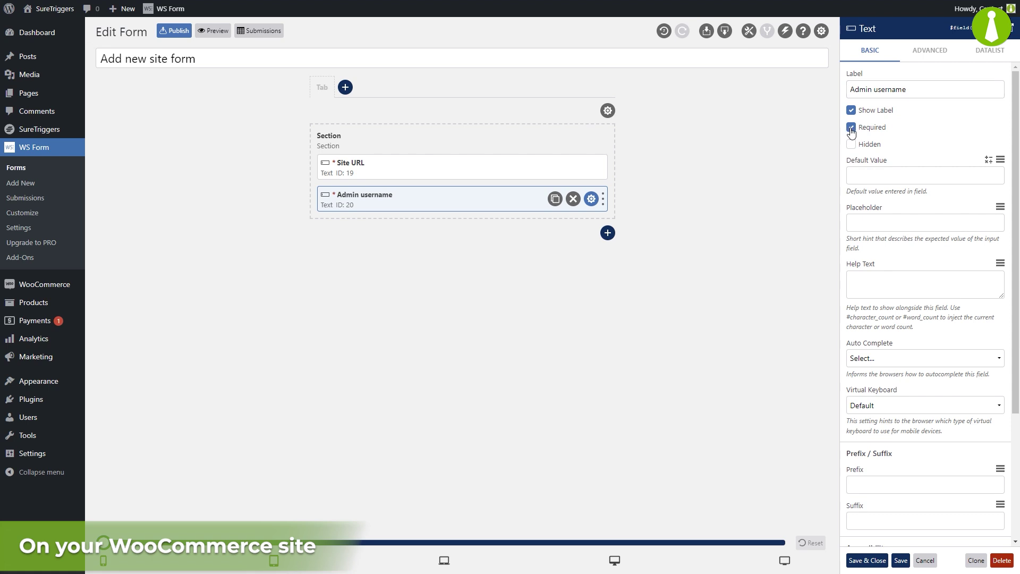
pyautogui.click(591, 199)
# Step: Add a third required text field labelled 'Site title'
pyautogui.click(903, 118)
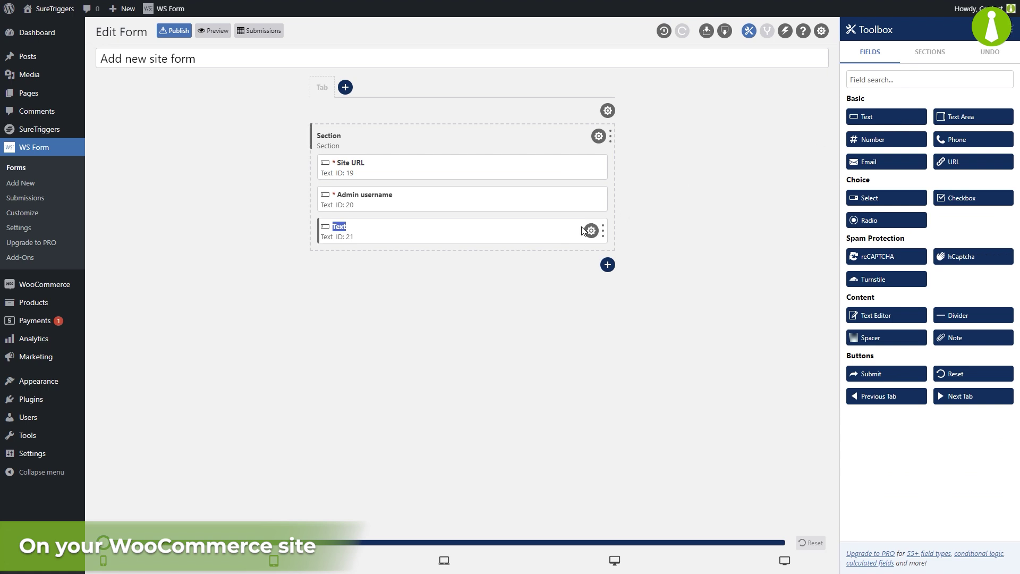
pyautogui.click(591, 231)
pyautogui.doubleClick(887, 94)
pyautogui.write('Site title')
pyautogui.click(852, 128)
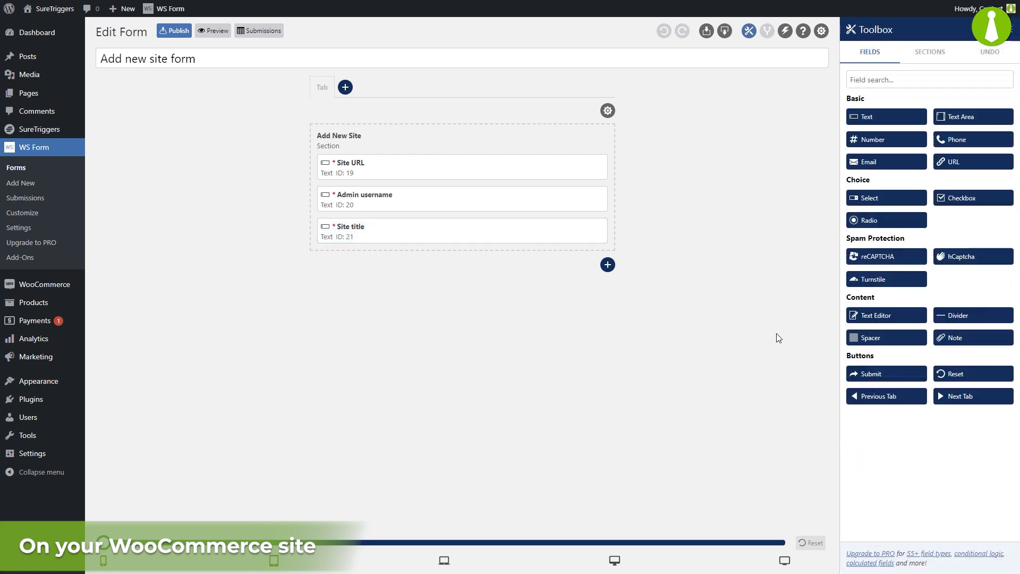
# Step: Add a submit button labelled 'Add New Site', save it, and publish the form
pyautogui.click(877, 375)
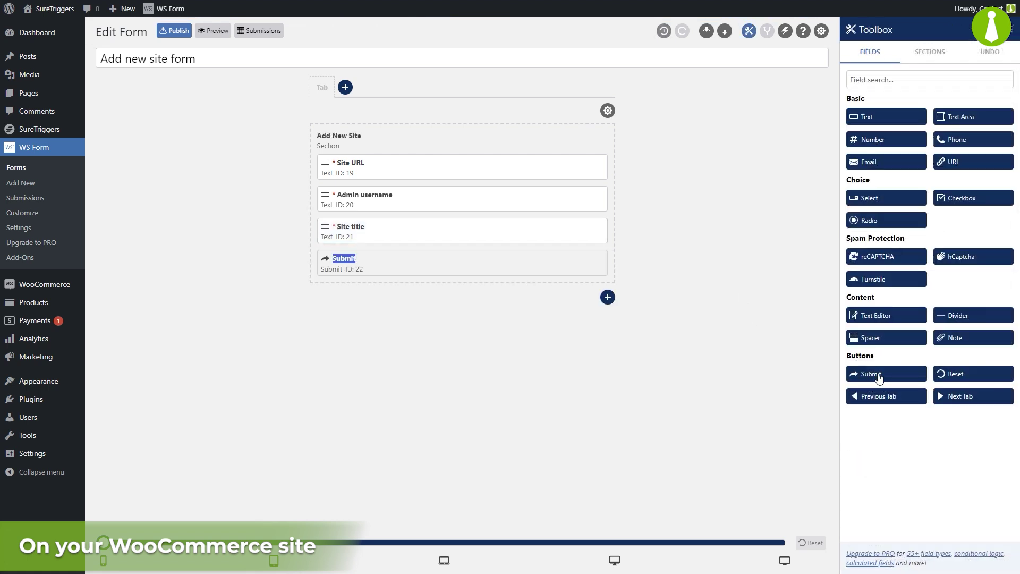
pyautogui.click(591, 263)
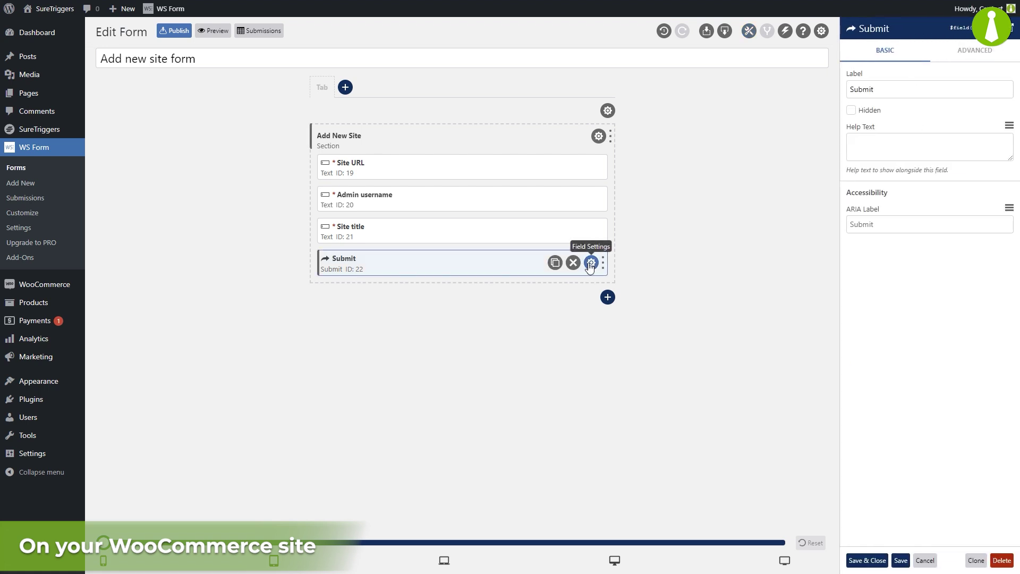
pyautogui.tripleClick(905, 90)
pyautogui.write('Add New Site')
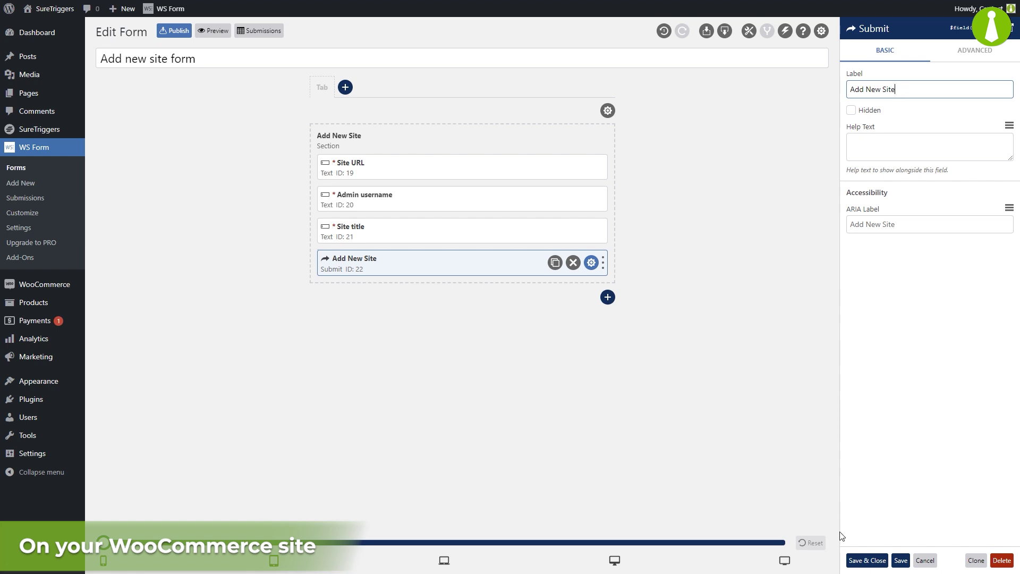
pyautogui.click(862, 560)
pyautogui.click(178, 31)
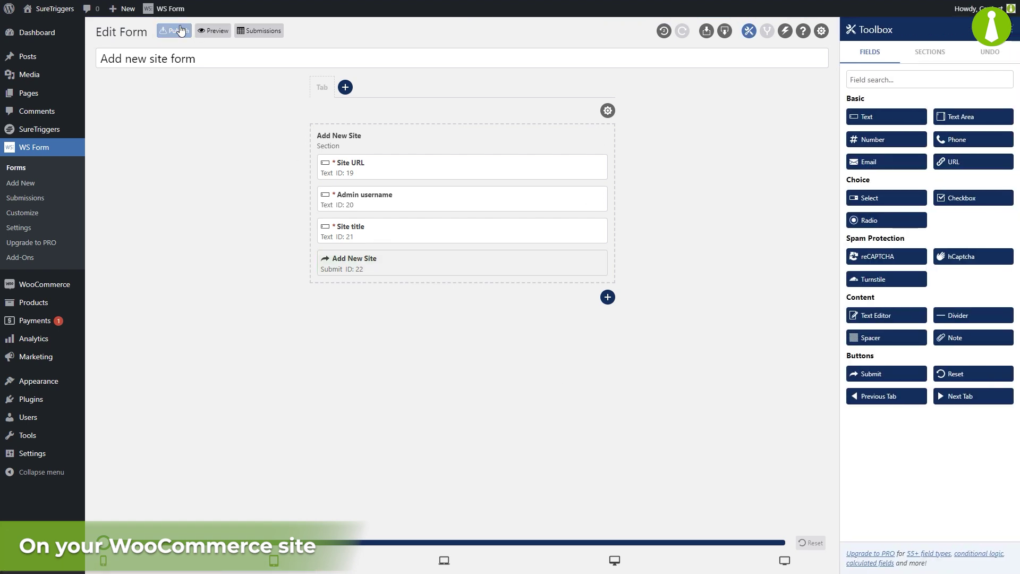
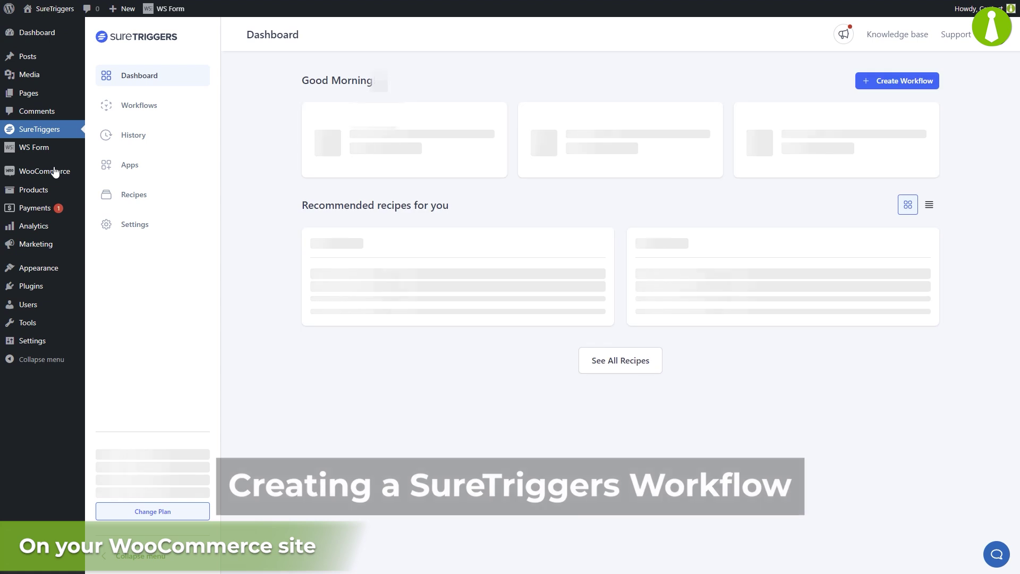
# Step: Create a new workflow named 'Add new site' and open its editor
pyautogui.click(126, 115)
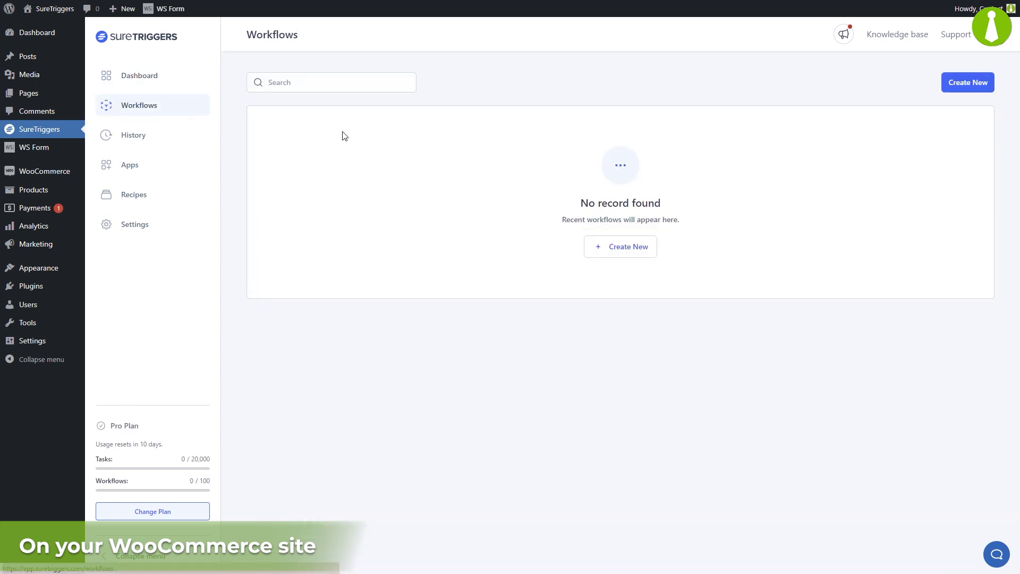
pyautogui.click(623, 257)
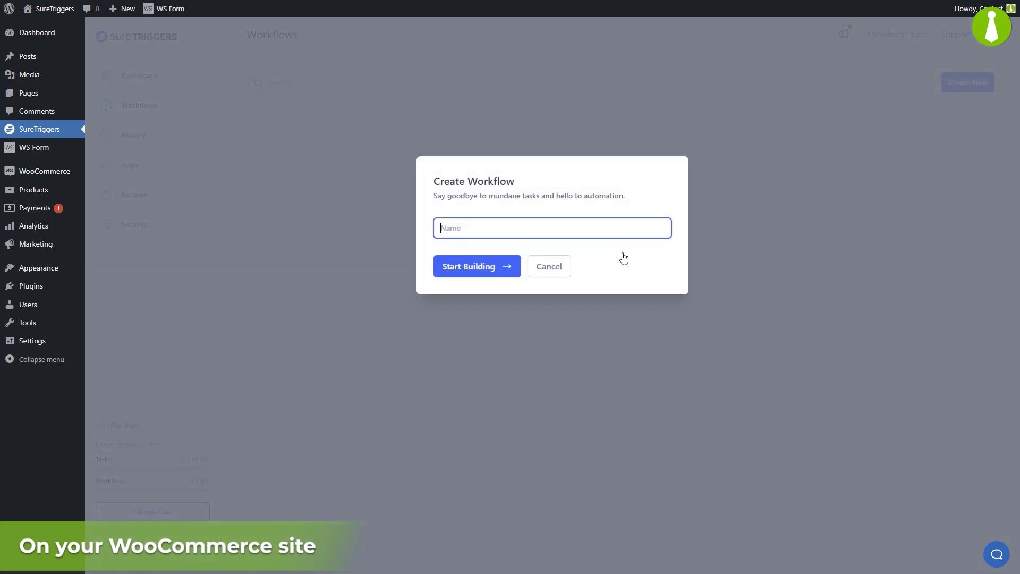
pyautogui.write('Add new site')
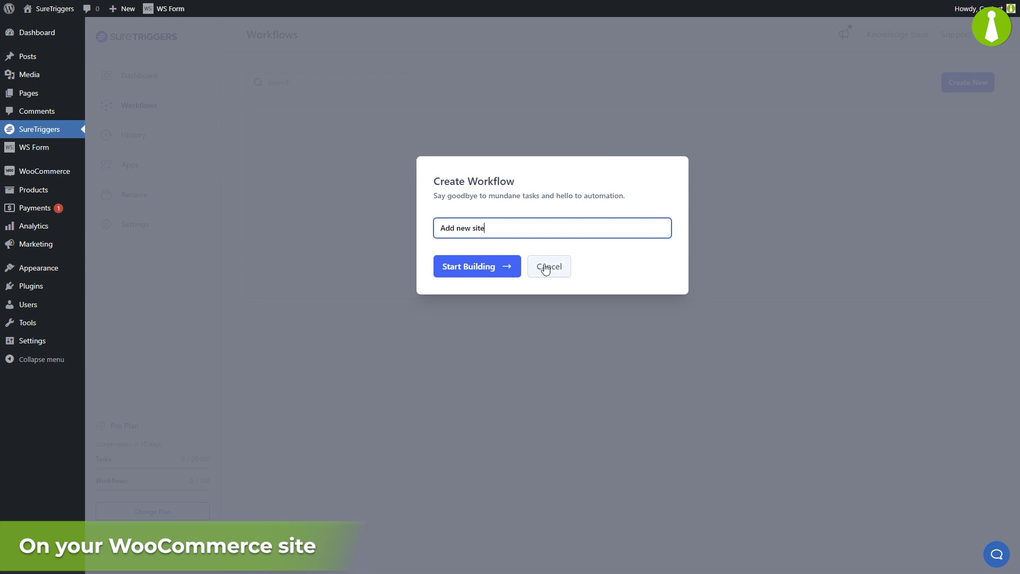
pyautogui.click(506, 272)
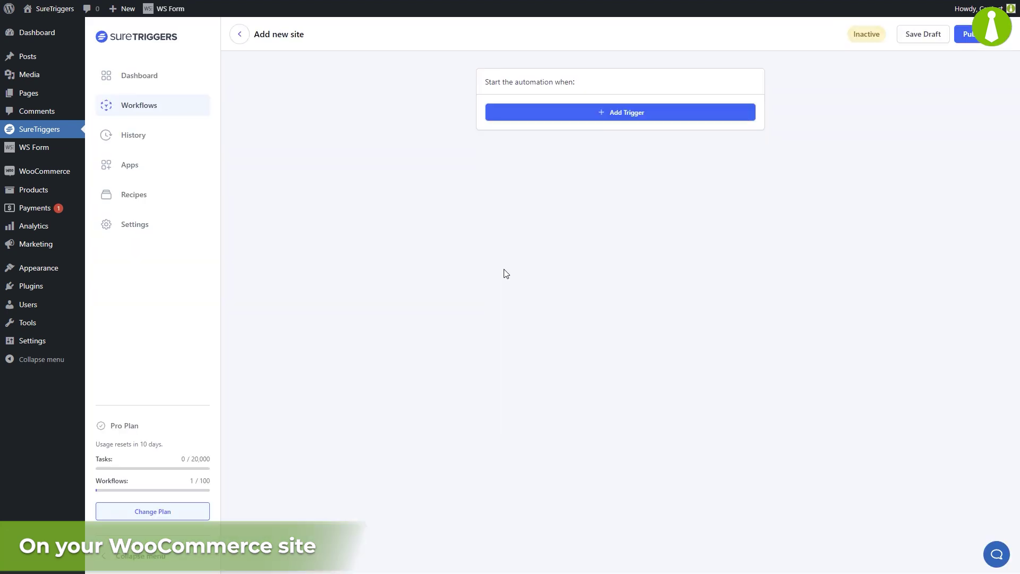
# Step: Trigger on WS Form's Form Submitted for the Add new site form, using the WordPress - SureTriggers connection
pyautogui.click(624, 119)
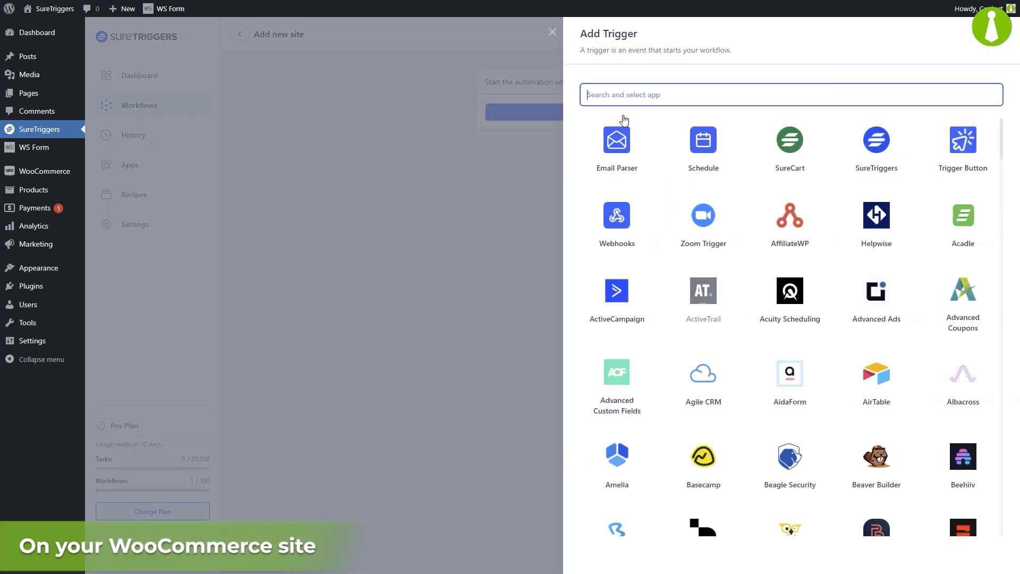
pyautogui.write('ws')
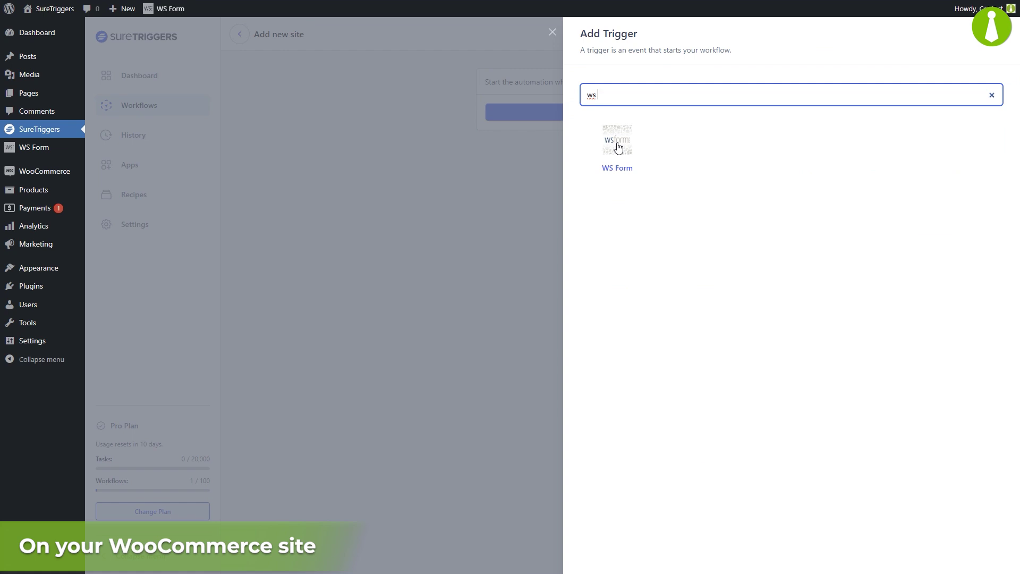
pyautogui.click(618, 147)
pyautogui.click(679, 154)
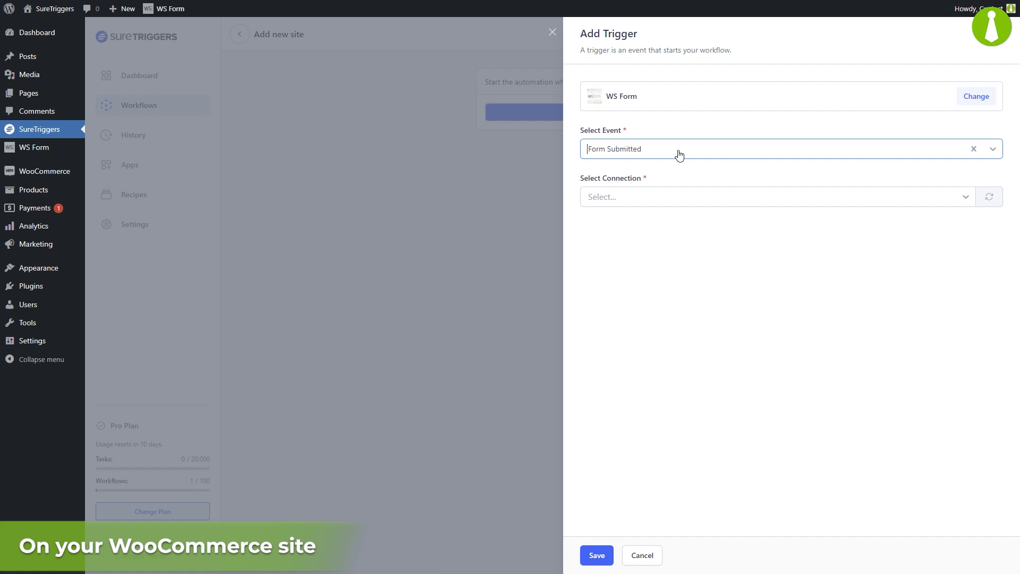
pyautogui.click(700, 198)
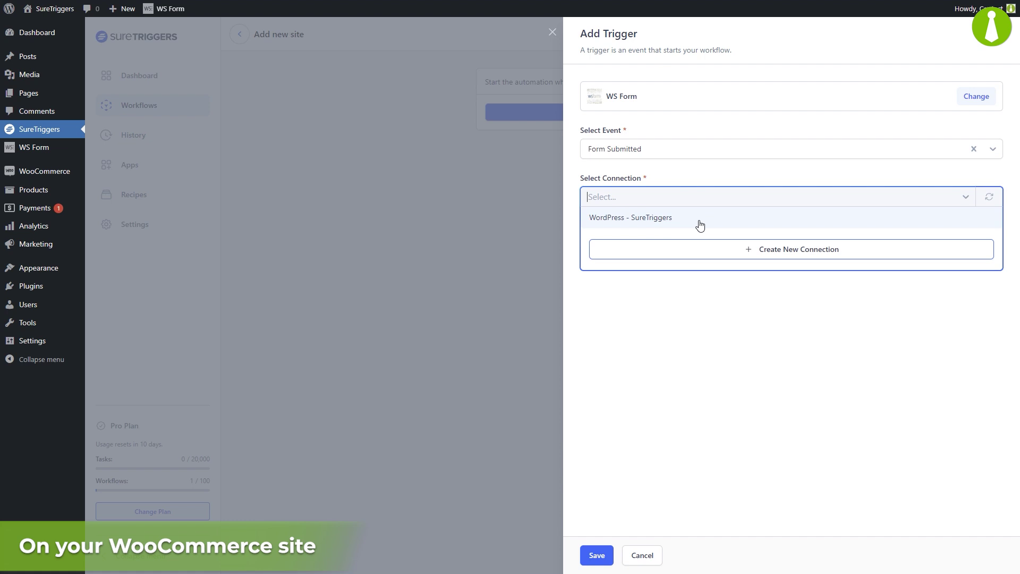
pyautogui.click(700, 224)
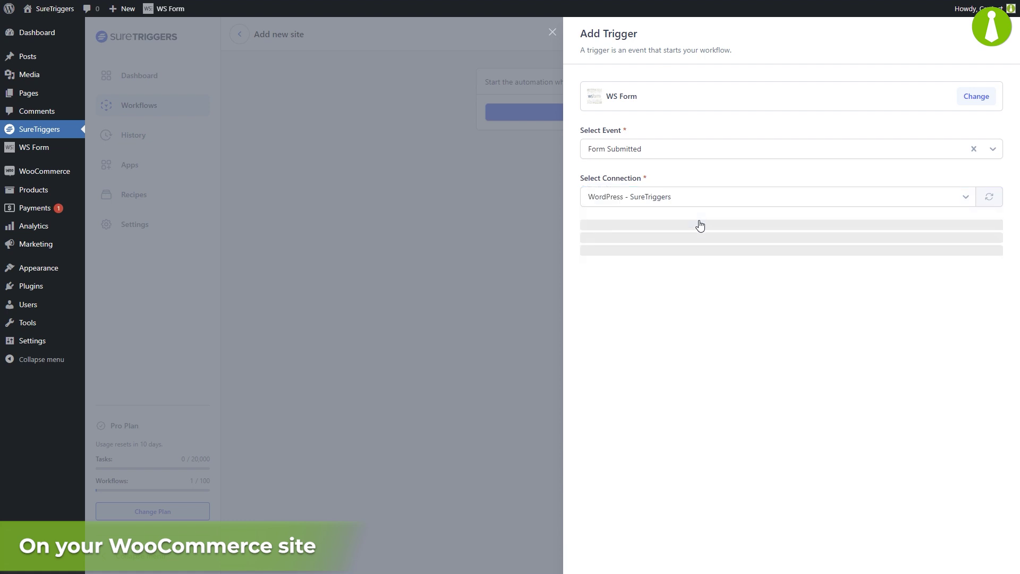
pyautogui.click(683, 277)
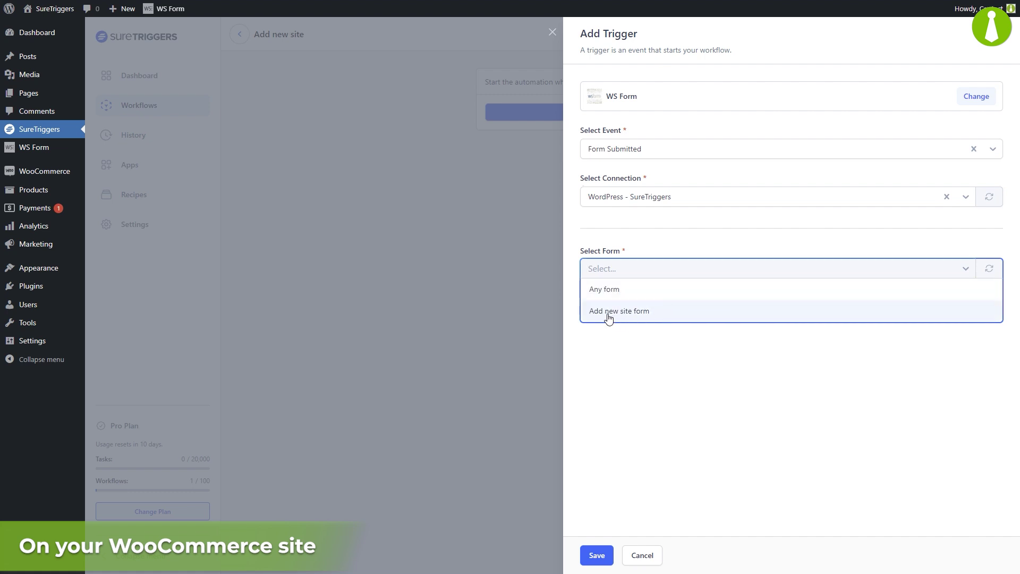
pyautogui.click(662, 317)
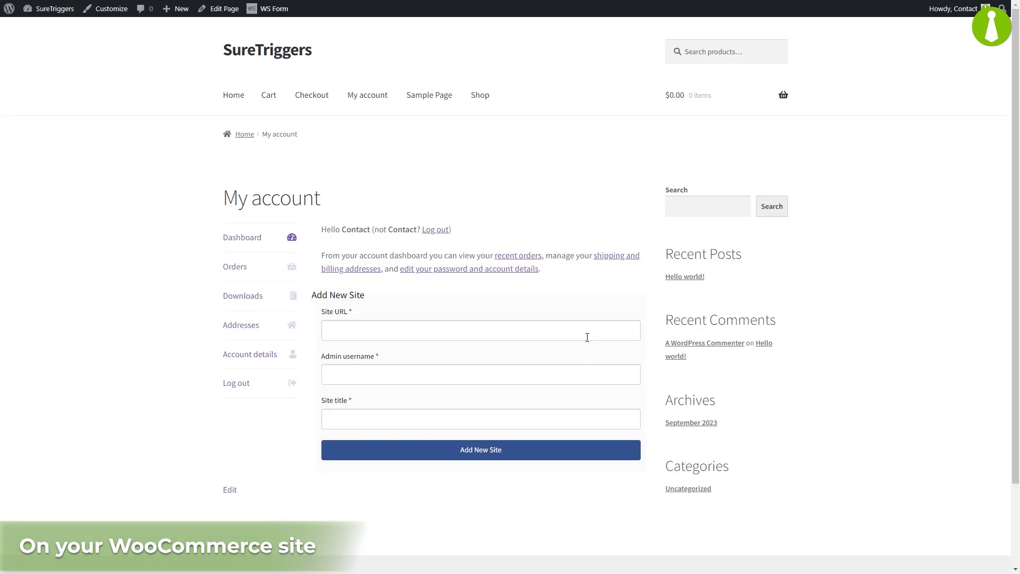
# Step: Submit the Add New Site form with test values siteurl, adminusername and sitetitle
pyautogui.click(586, 334)
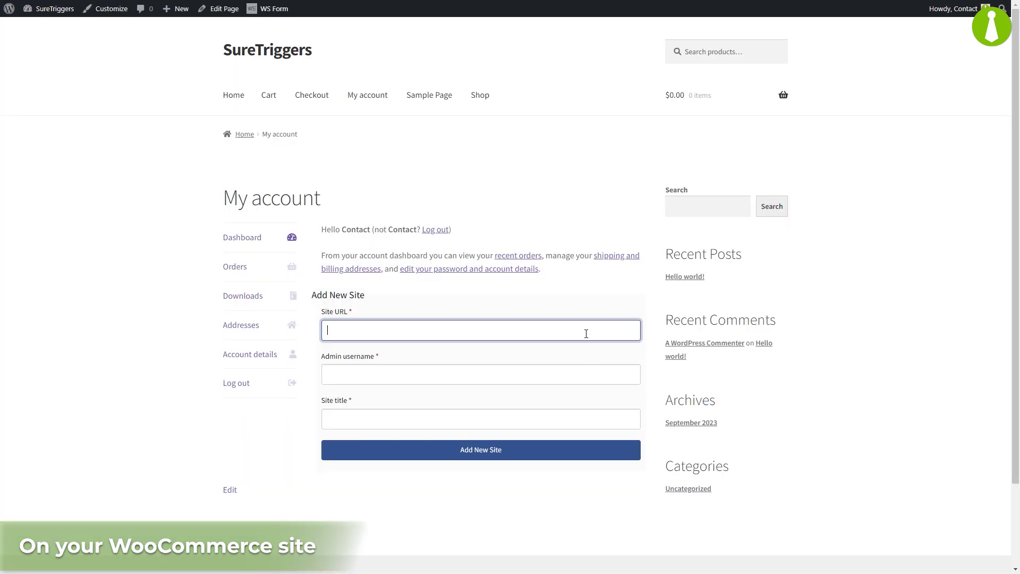
pyautogui.write('siteurl')
pyautogui.press('Tab')
pyautogui.write('adminusername')
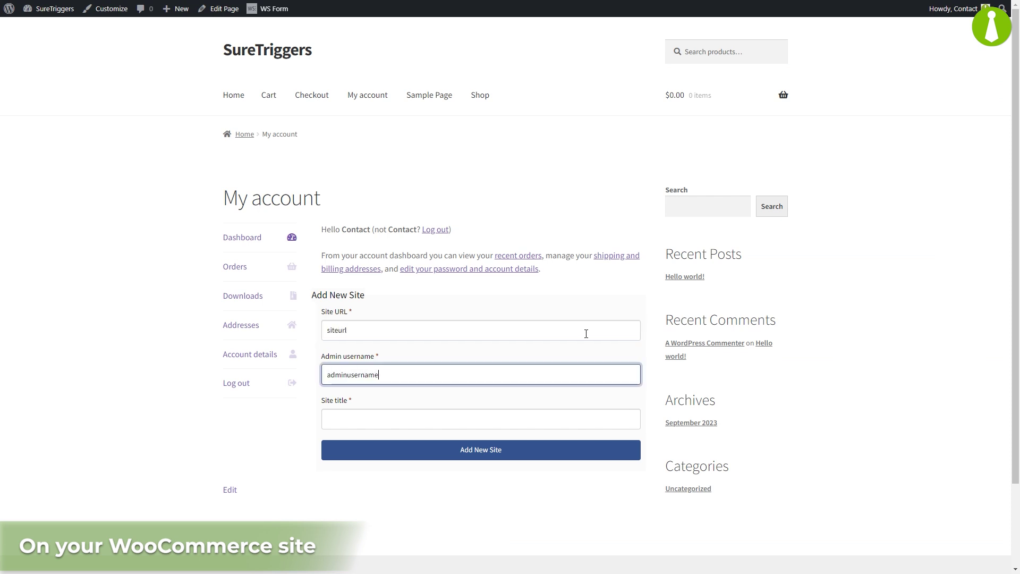
pyautogui.press('Tab')
pyautogui.write('sitetitle')
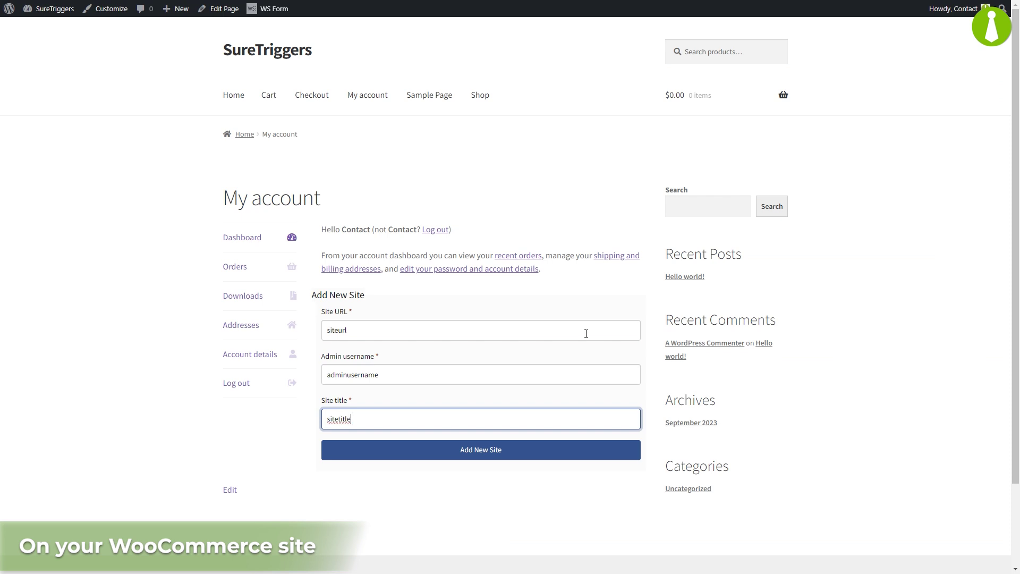
pyautogui.click(551, 449)
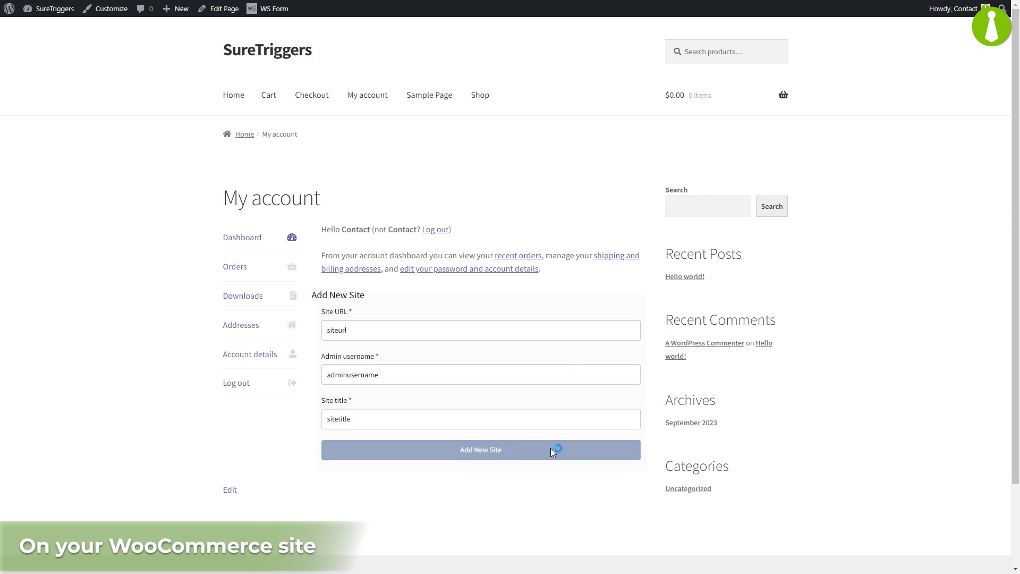
pyautogui.hotkey('ctrl', 'Tab')
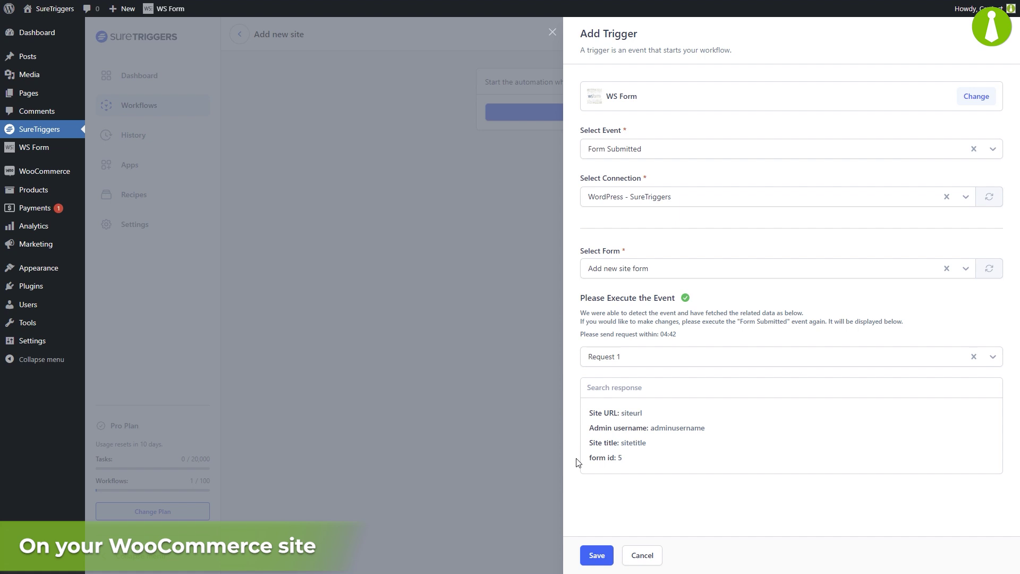
# Step: Save the WS Form trigger and add a MainWP Add New Site action on My MainWP Dashboard
pyautogui.click(592, 553)
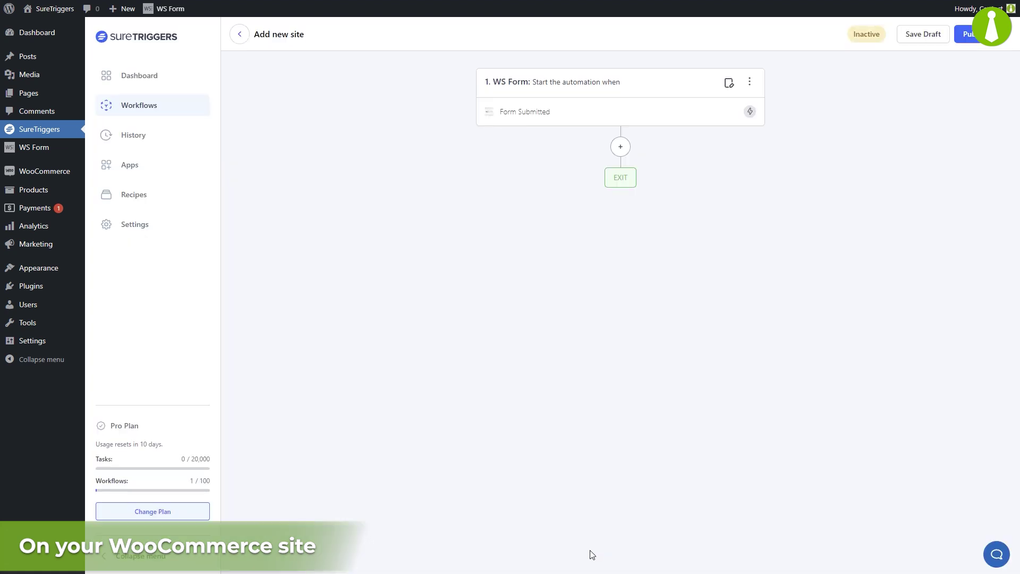
pyautogui.click(621, 148)
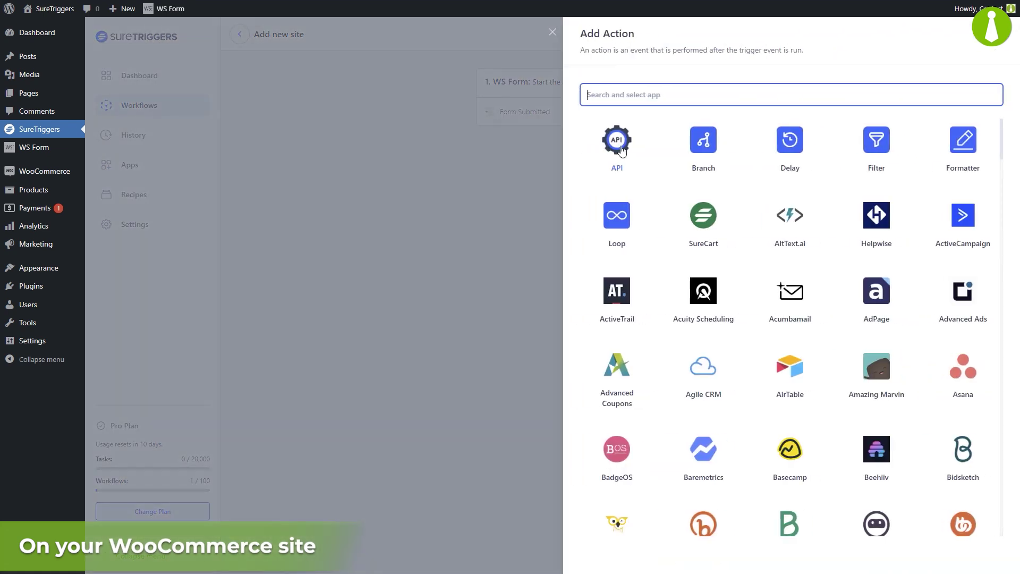
pyautogui.write('mainwp')
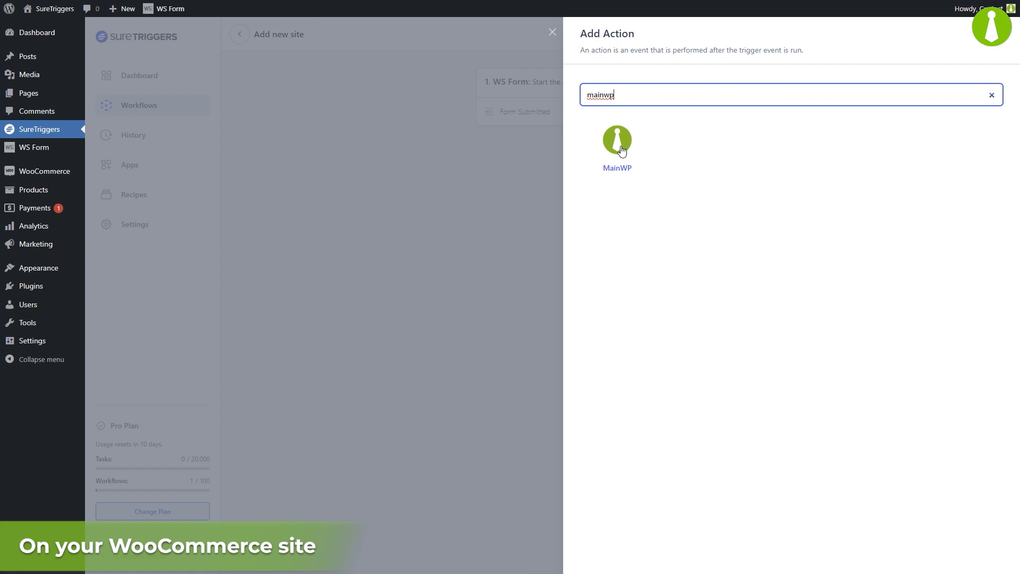
pyautogui.click(617, 140)
pyautogui.click(734, 177)
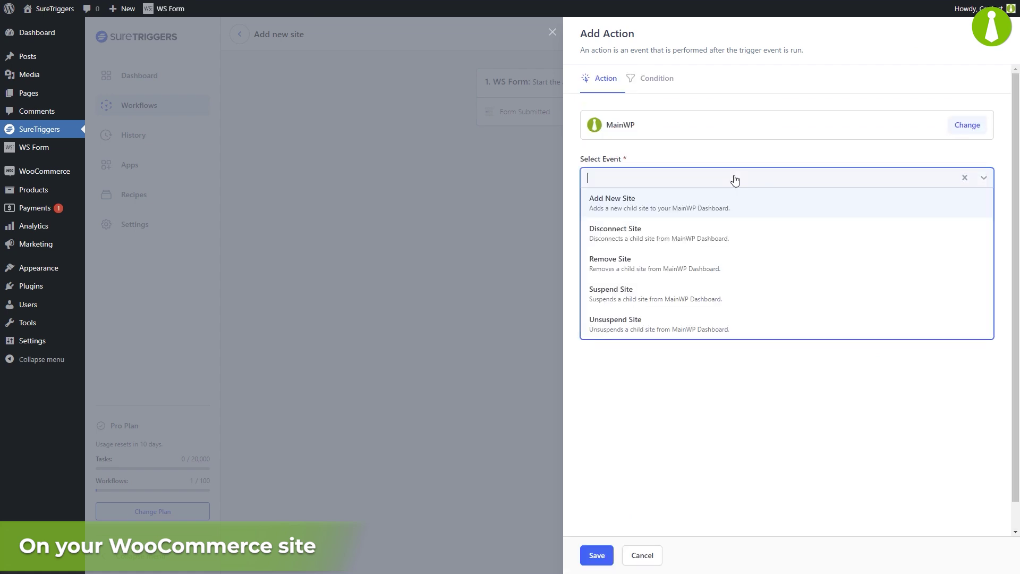
pyautogui.click(706, 207)
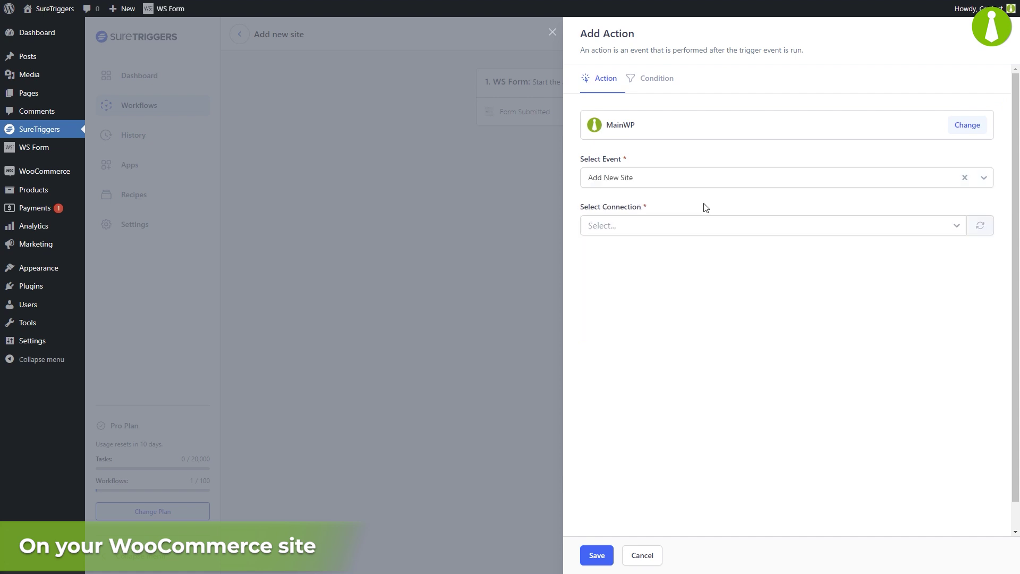
pyautogui.click(698, 227)
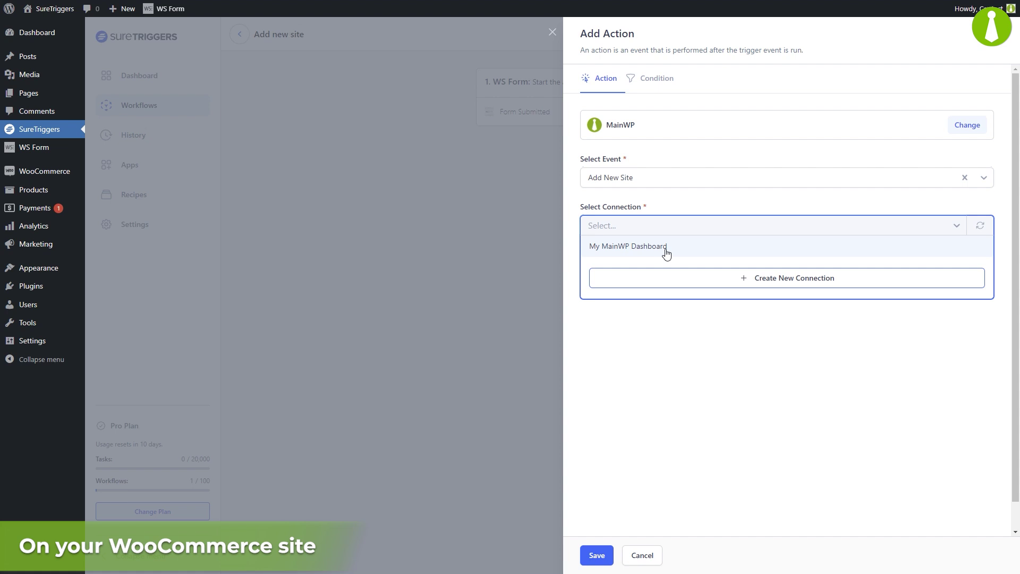
pyautogui.click(667, 247)
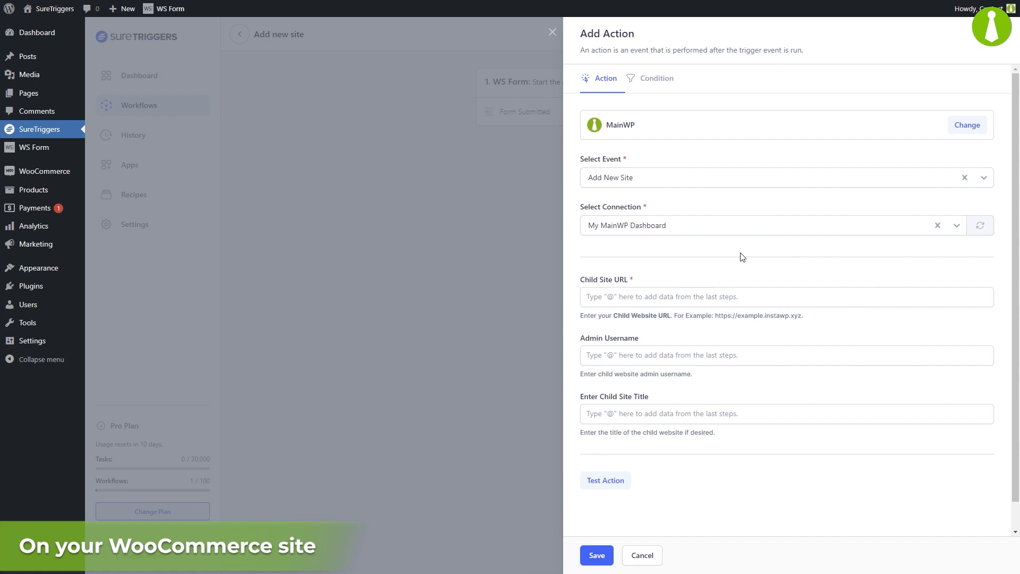
# Step: Map the form's Site URL, admin username and site title into the MainWP action, then save
pyautogui.click(748, 295)
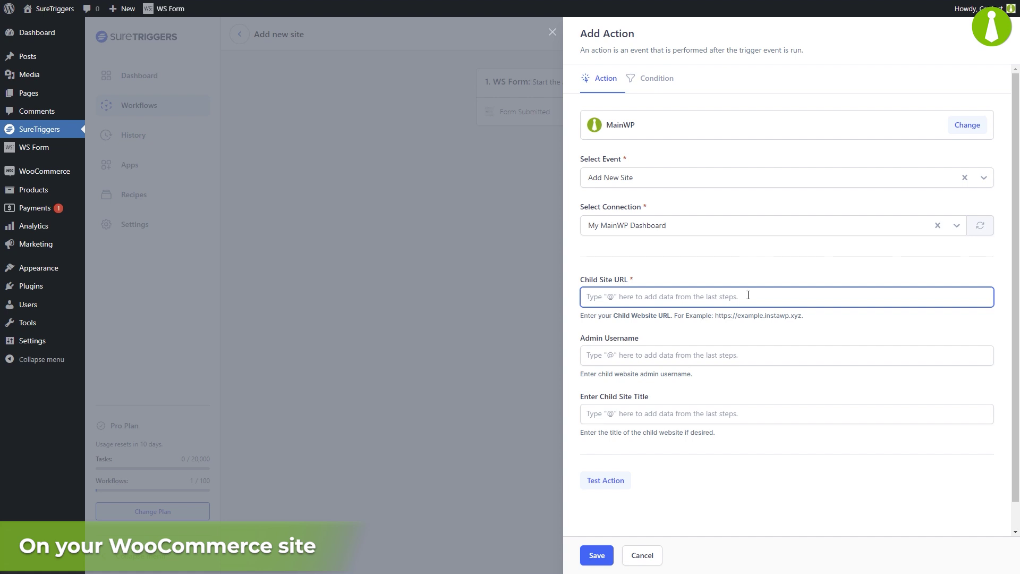
pyautogui.write('@')
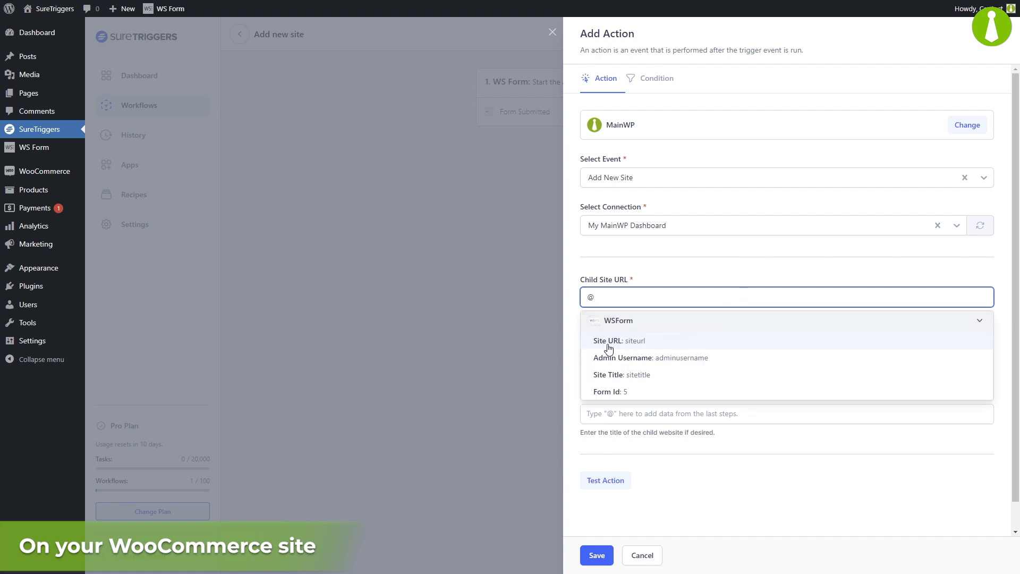
pyautogui.click(682, 342)
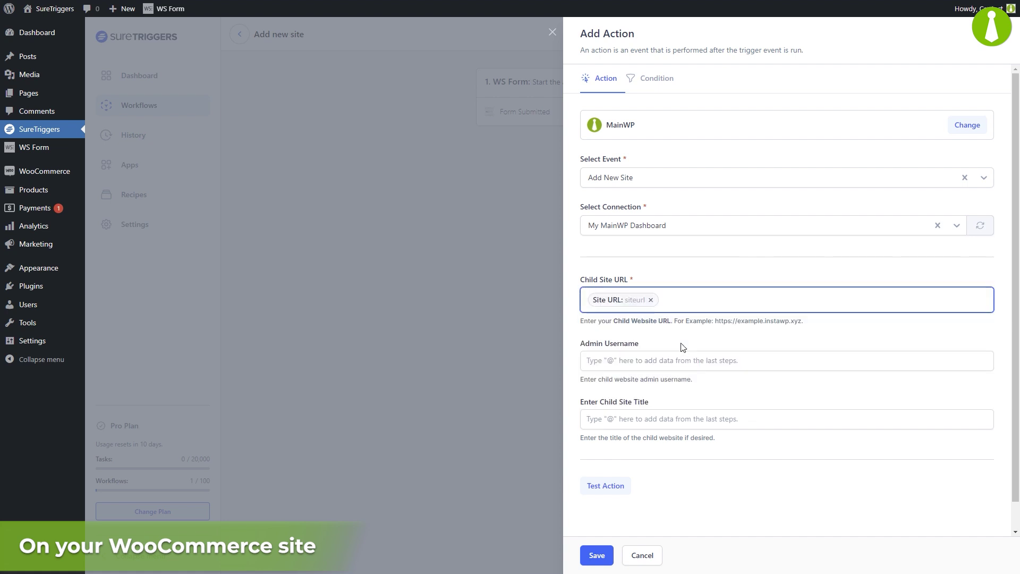
pyautogui.click(680, 359)
pyautogui.write('@')
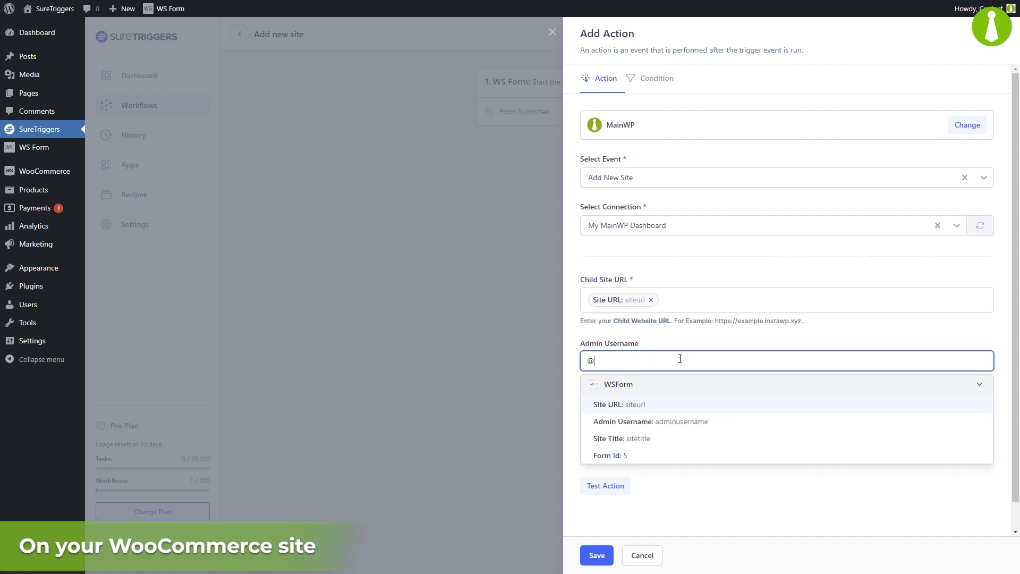
pyautogui.click(678, 421)
pyautogui.click(663, 423)
pyautogui.write('@')
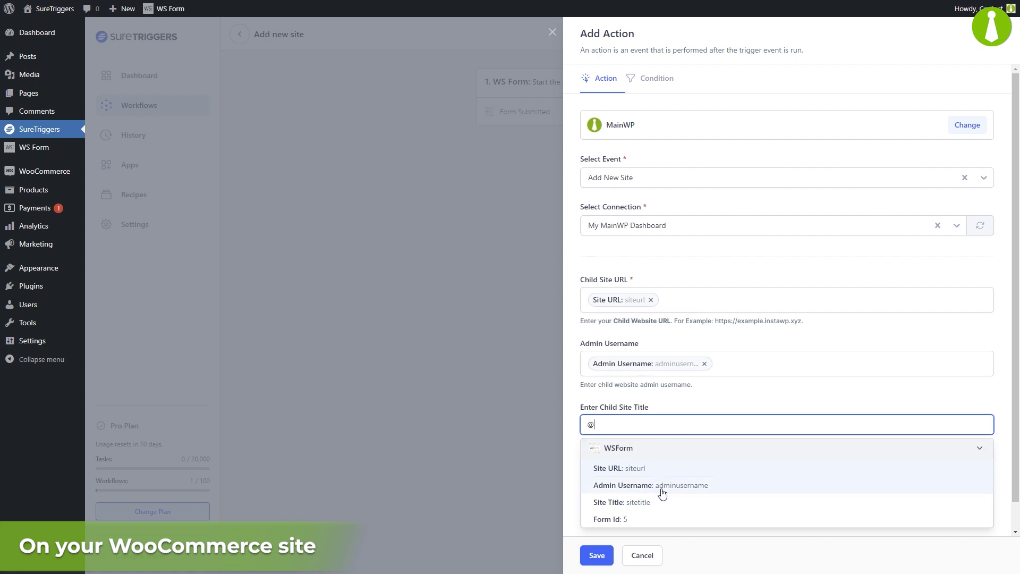
pyautogui.click(666, 502)
pyautogui.click(594, 555)
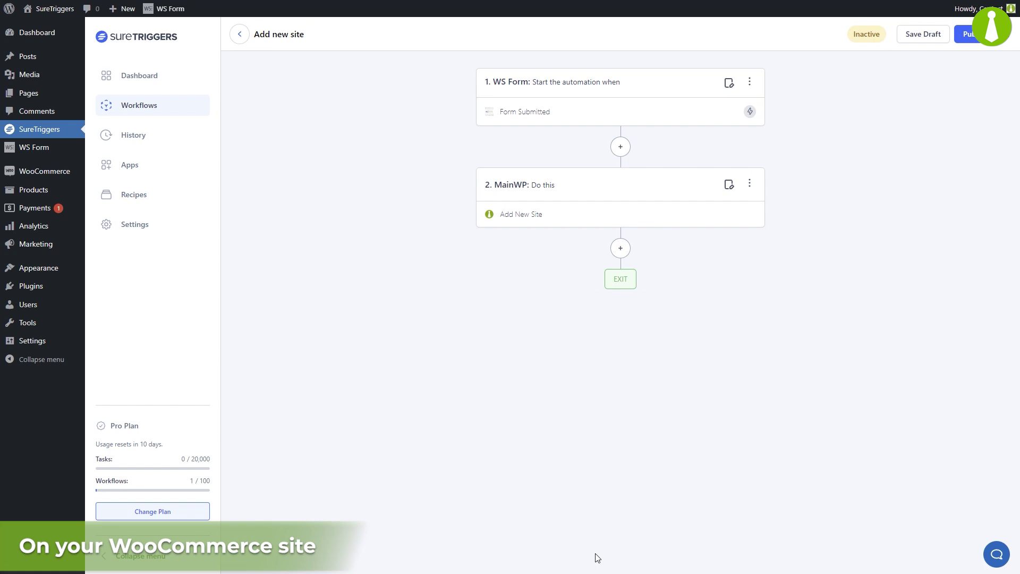
# Step: Publish the workflow and submit the child URL, admin e-mail and title 'Child site via Suretriggers'
pyautogui.click(982, 39)
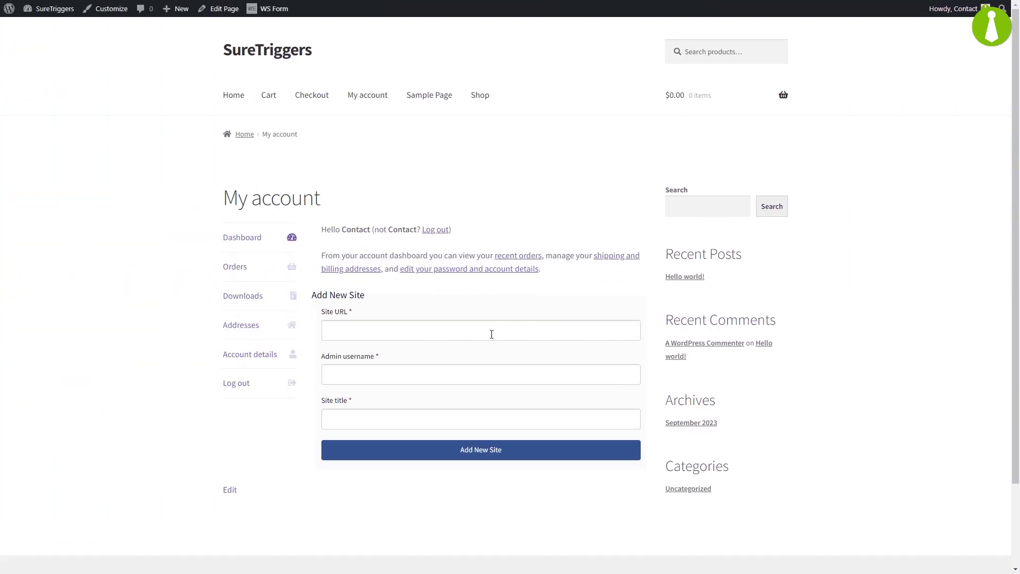
pyautogui.click(492, 332)
pyautogui.write('https://wordpress-275200-3993301.cloudwaysapps.com/')
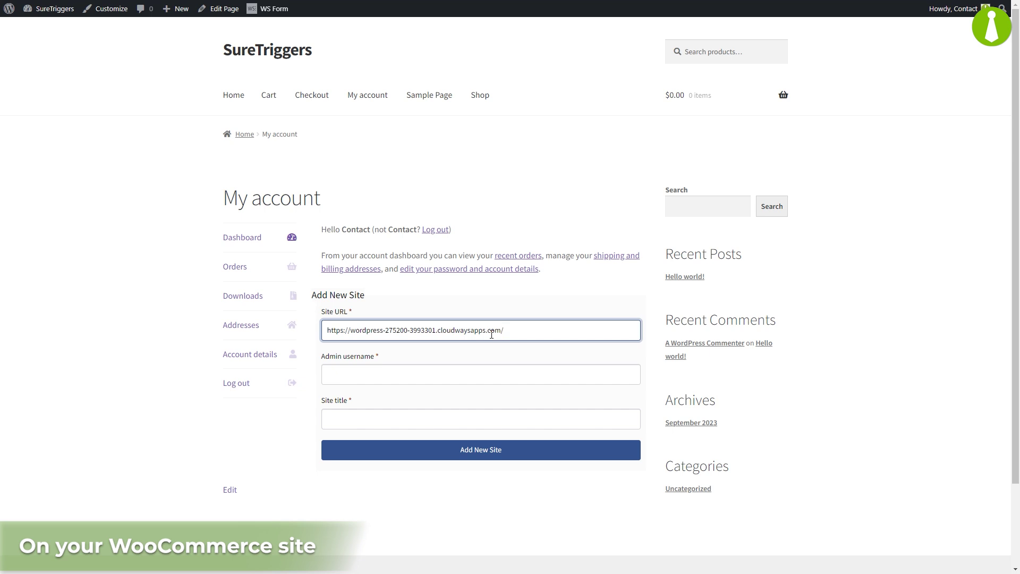
pyautogui.click(477, 371)
pyautogui.press('Tab')
pyautogui.write('Child site via Suretriggers')
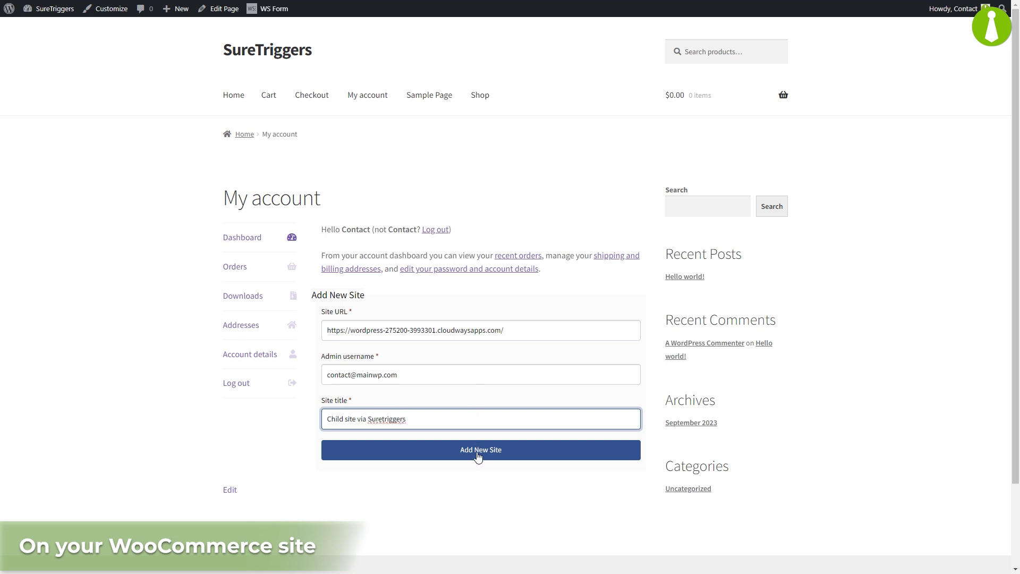
pyautogui.click(478, 452)
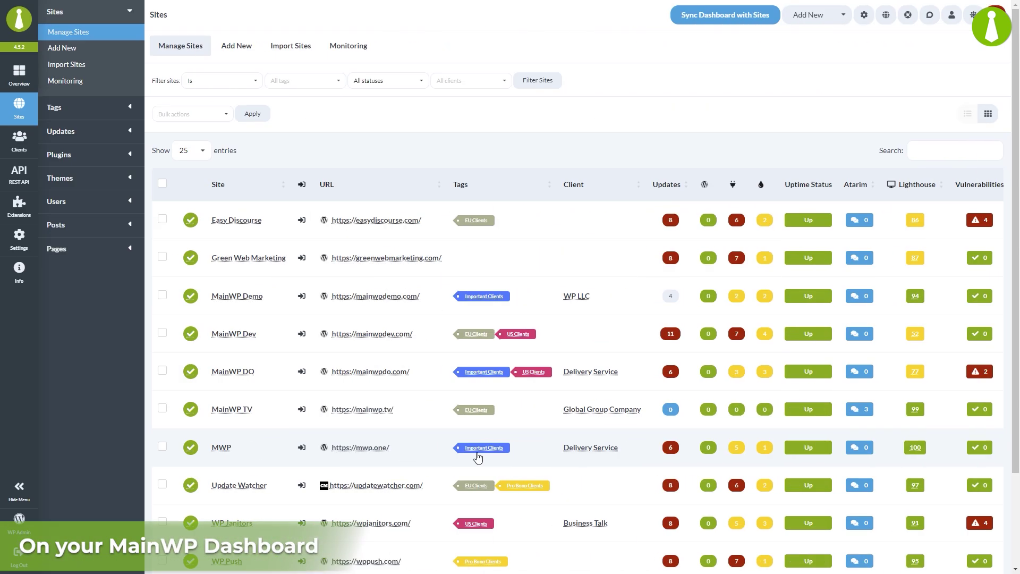
pyautogui.scroll(-3, 668, 469)
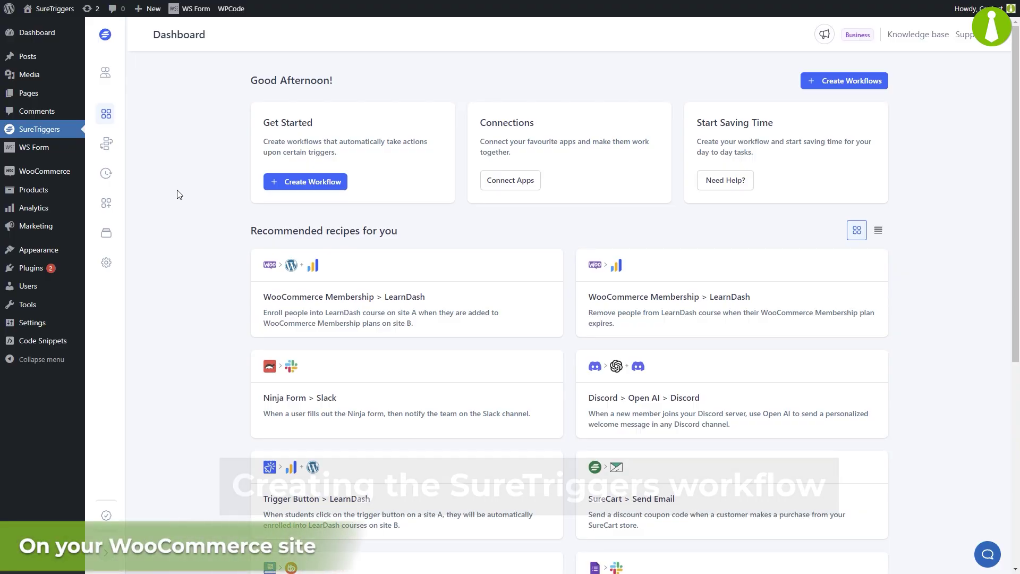
# Step: Create a new workflow named 'Suspend Site'
pyautogui.click(293, 182)
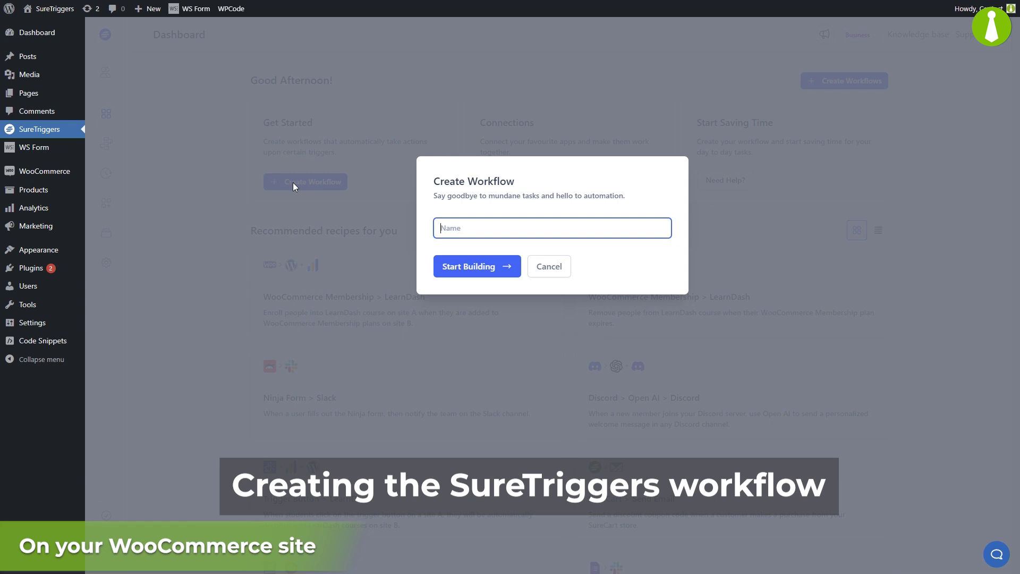
pyautogui.write('Suspend Site')
pyautogui.click(484, 268)
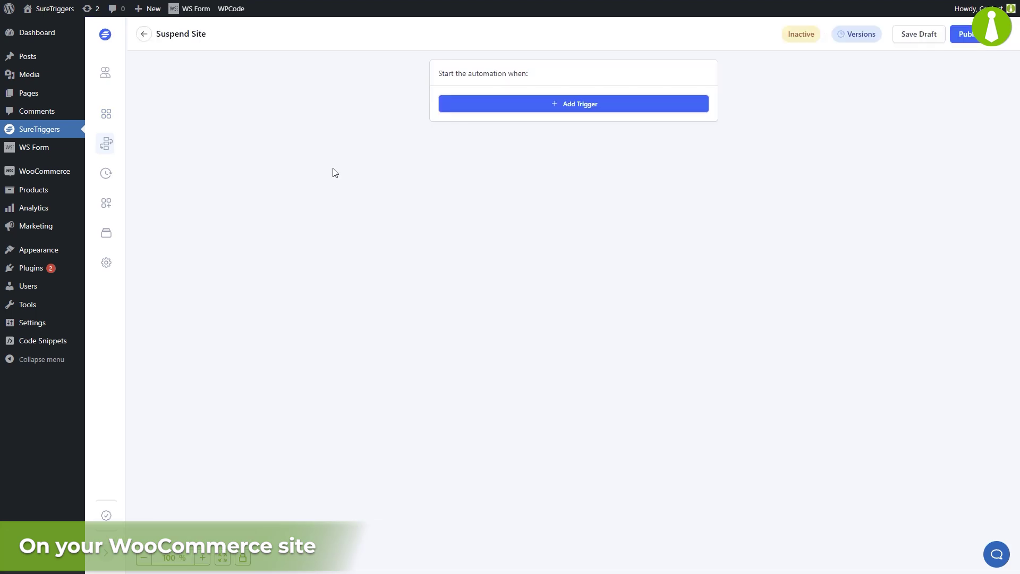
# Step: Trigger on WooCommerce Subscriptions' User Cancels Subscription for Maintenance Services via WordPress - SureTriggers
pyautogui.click(582, 107)
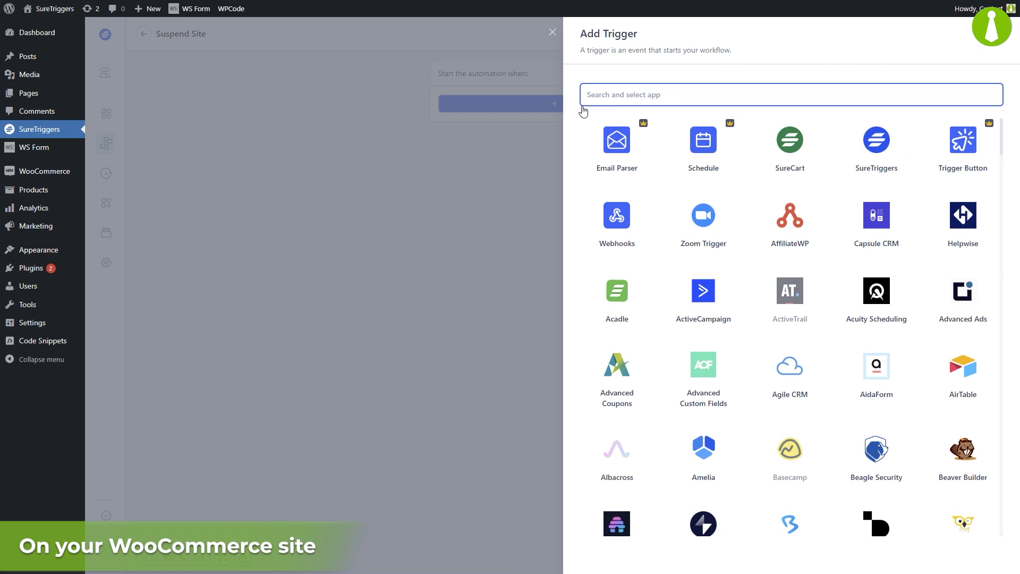
pyautogui.write('woo')
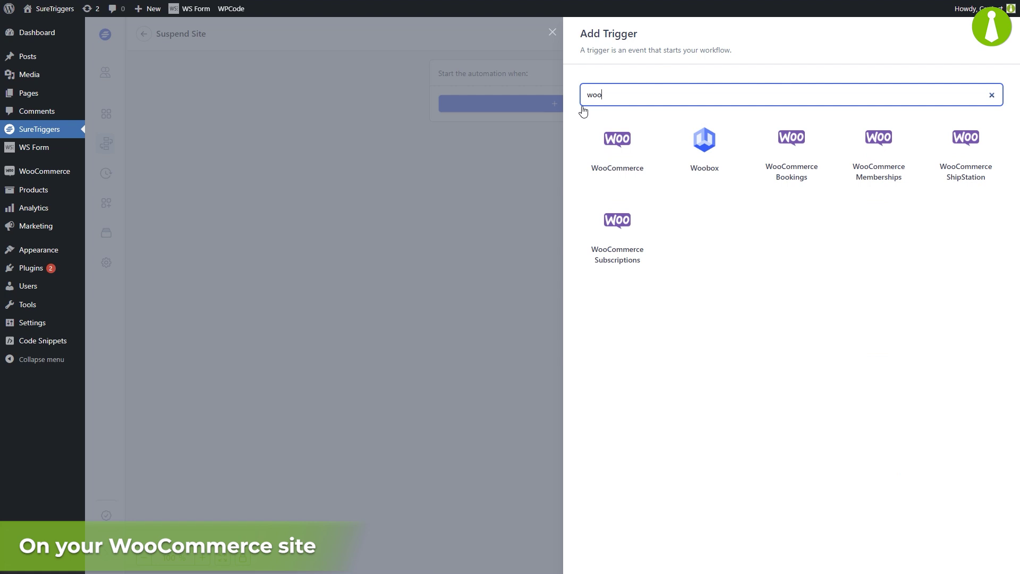
pyautogui.click(610, 254)
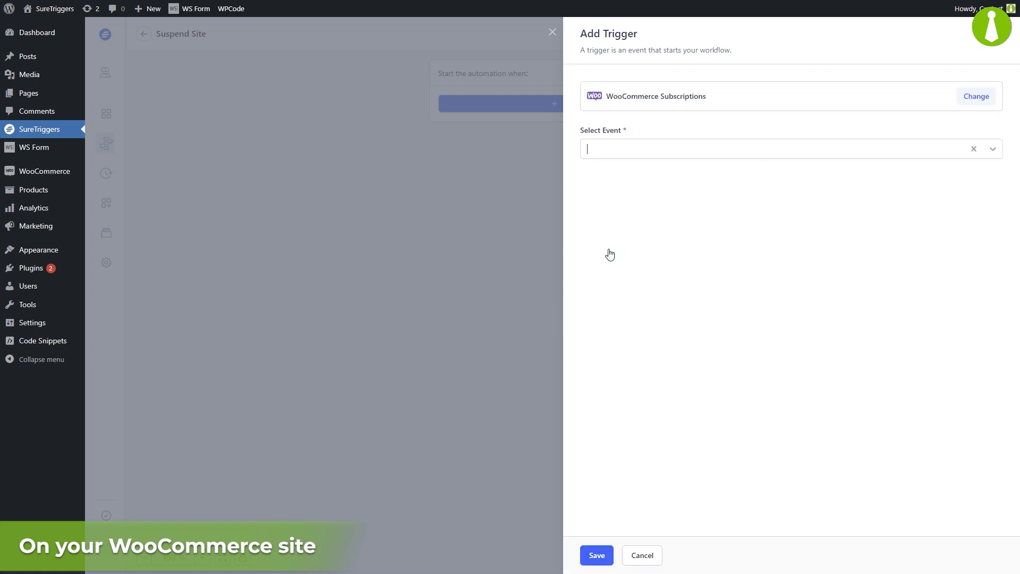
pyautogui.click(697, 154)
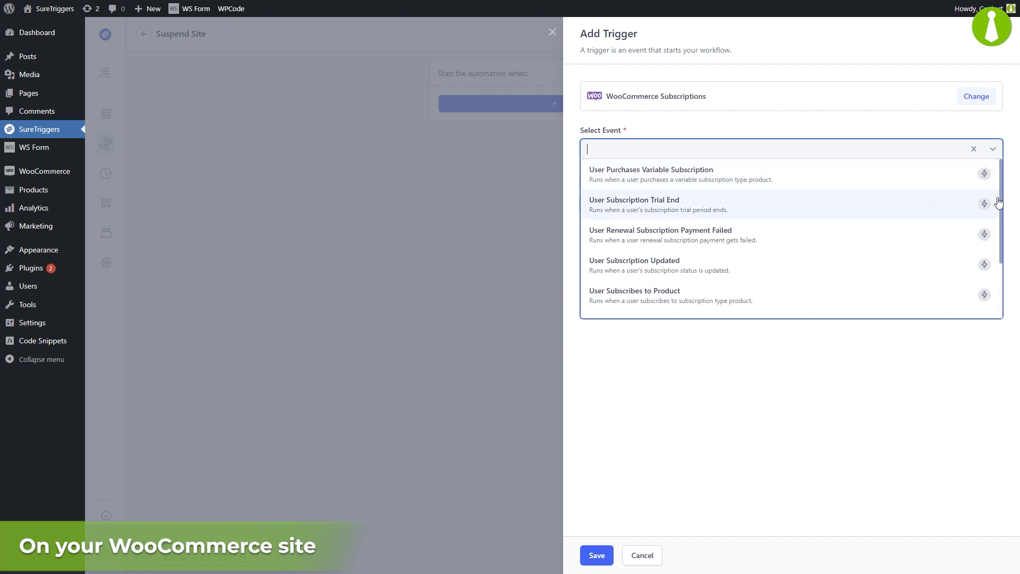
pyautogui.moveTo(1002, 200); pyautogui.dragTo(1001, 259)
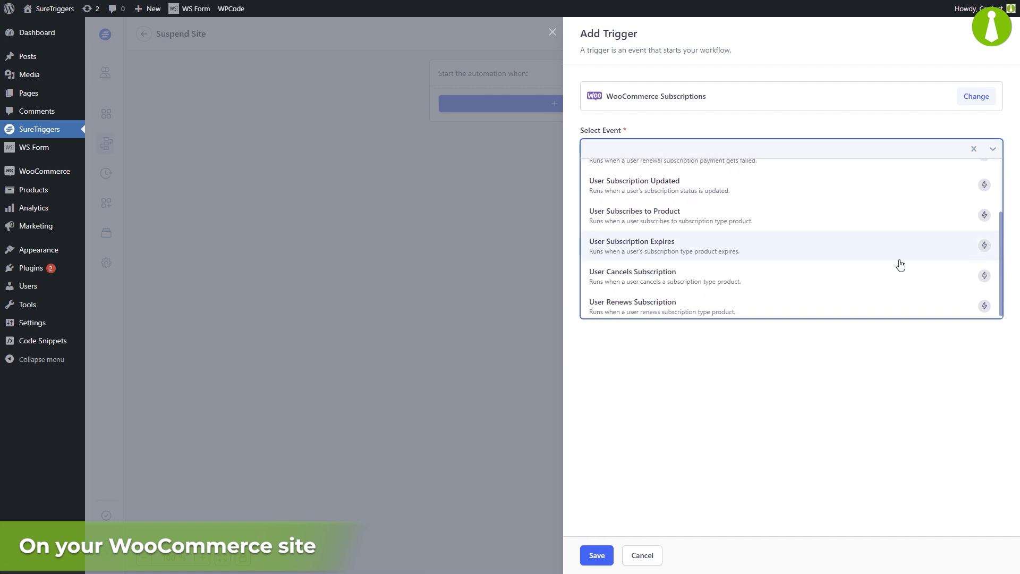
pyautogui.click(755, 283)
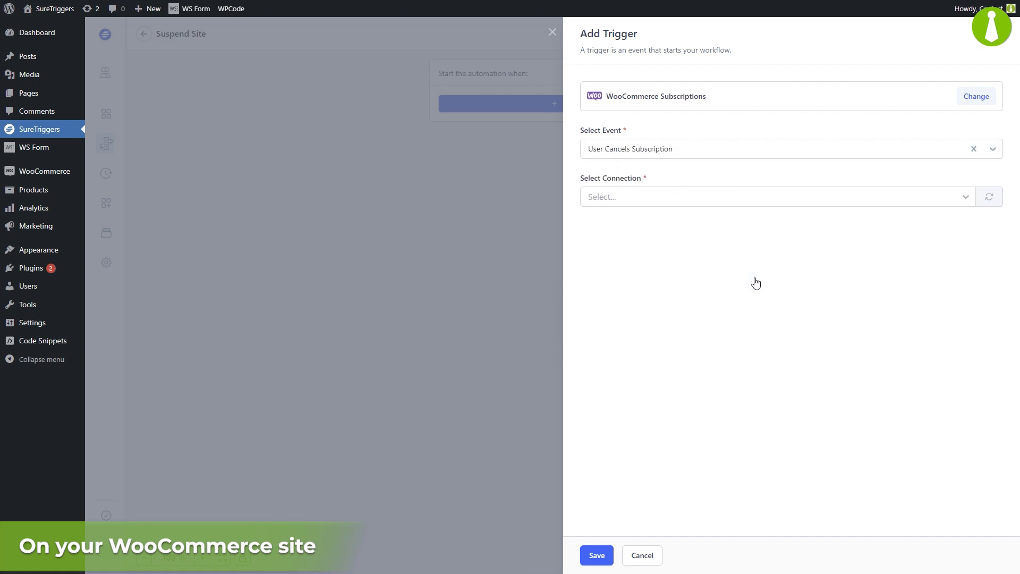
pyautogui.click(966, 199)
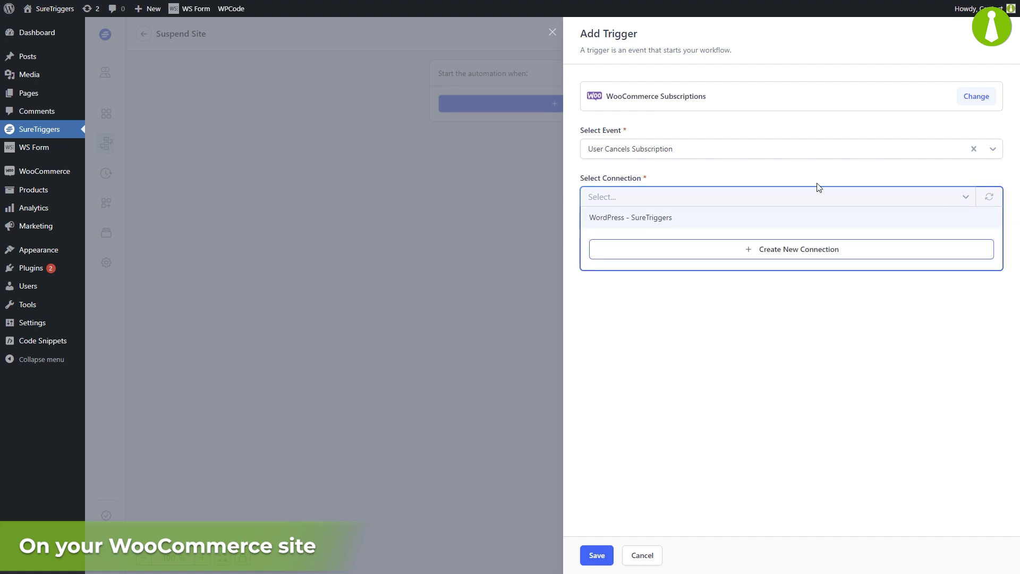
pyautogui.click(645, 219)
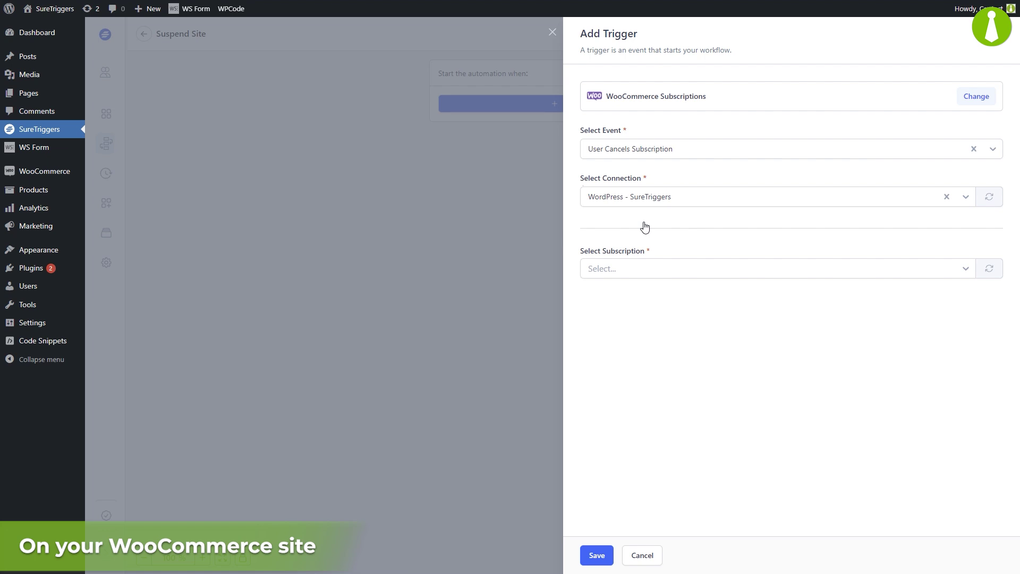
pyautogui.click(966, 274)
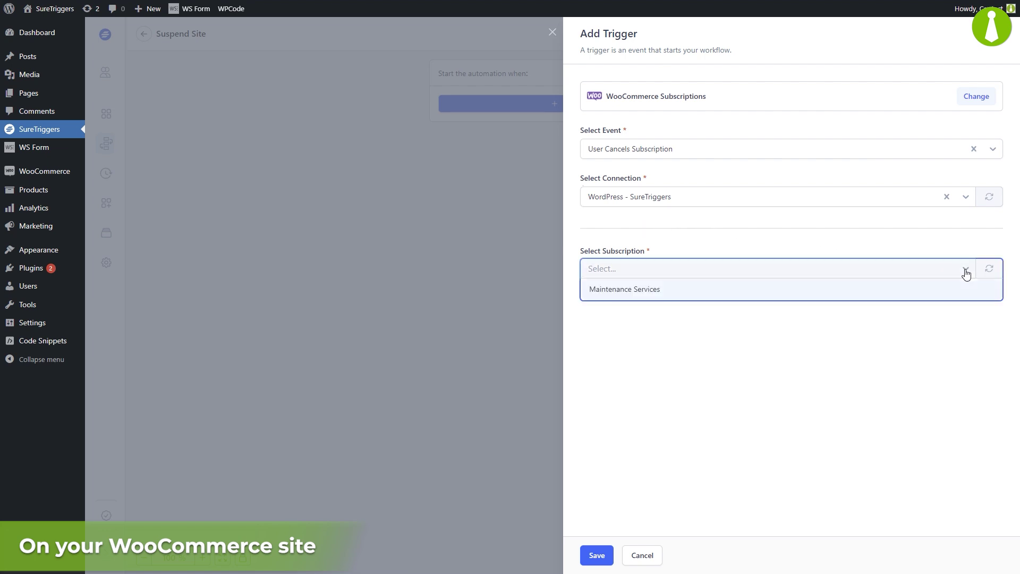
pyautogui.click(696, 294)
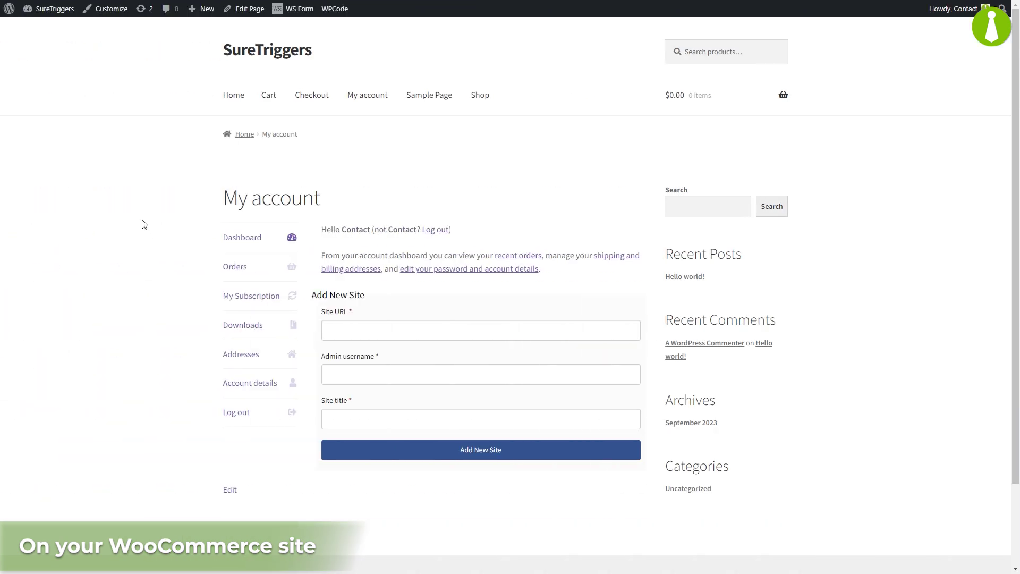
# Step: Cancel the Maintenance Services subscription in My account and the admin, then save the captured trigger
pyautogui.click(237, 299)
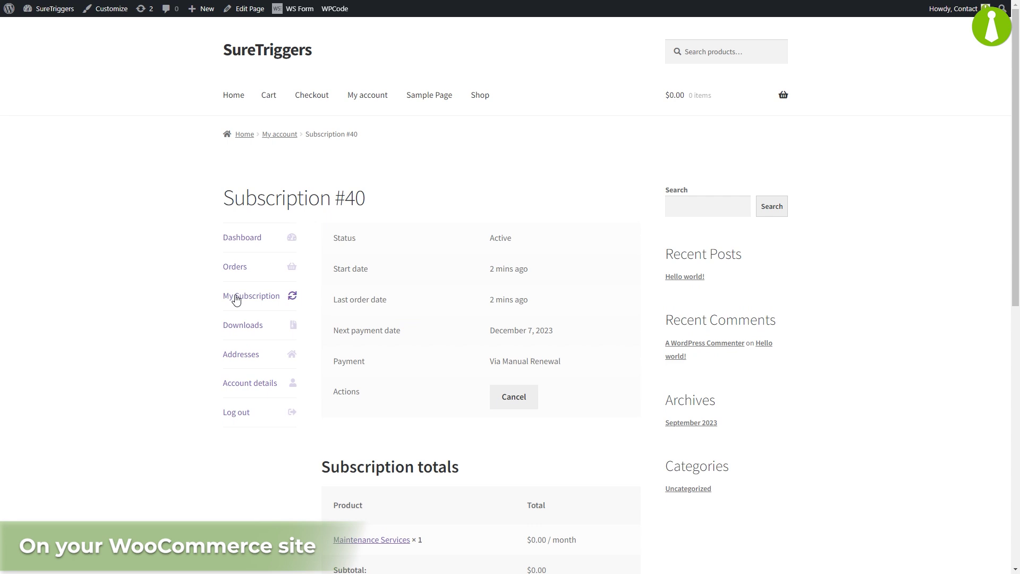
pyautogui.click(520, 404)
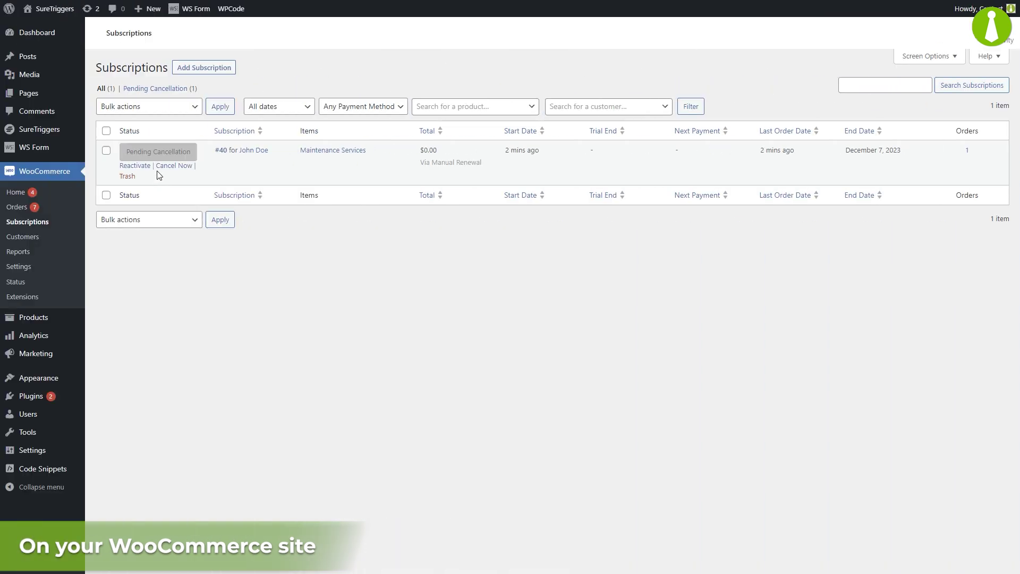
pyautogui.click(161, 168)
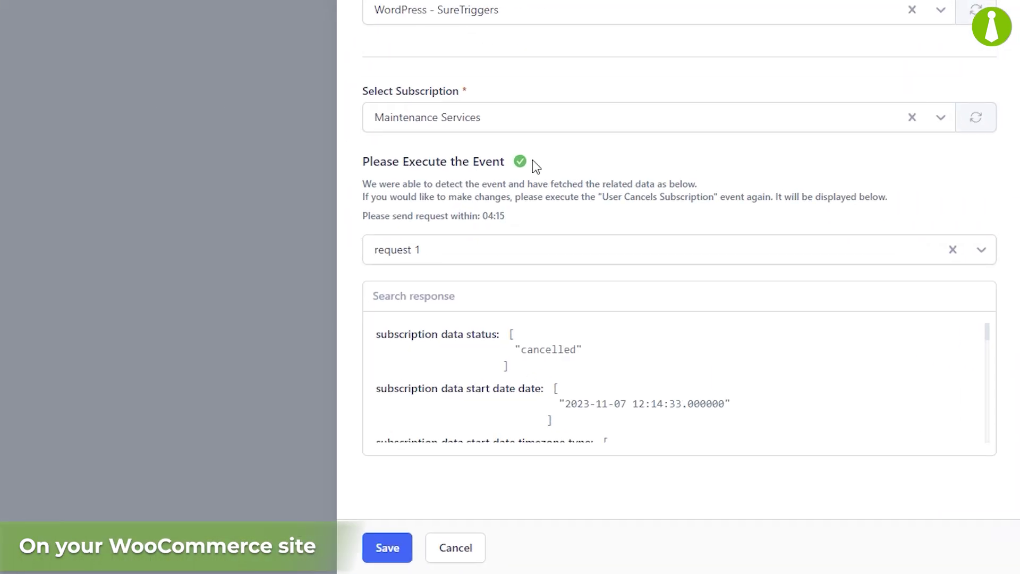
pyautogui.moveTo(990, 331); pyautogui.dragTo(987, 446)
pyautogui.click(387, 547)
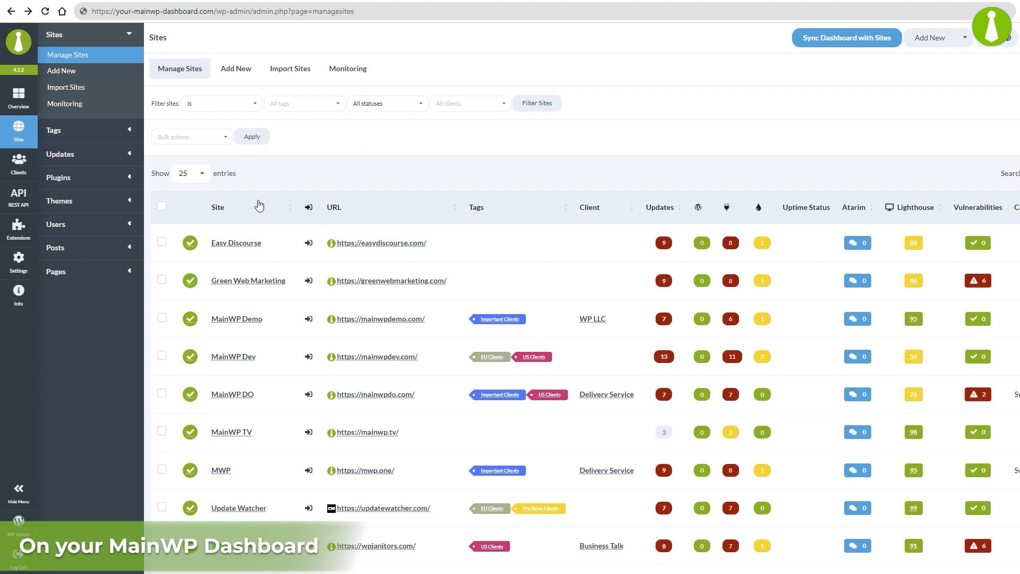
# Step: Open the Easy Discourse site overview and select its site ID 47 in the address
pyautogui.click(234, 243)
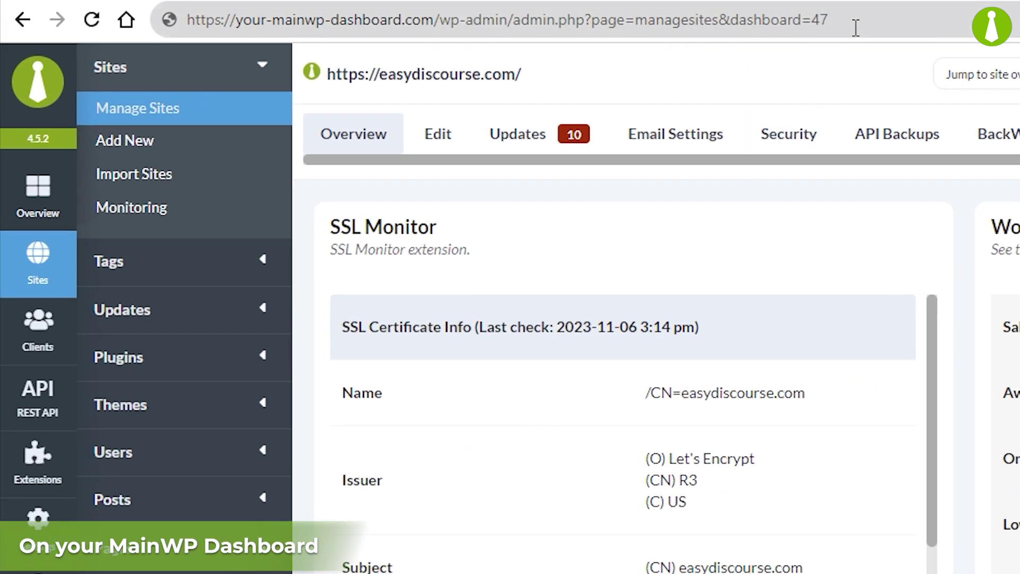
pyautogui.click(844, 19)
pyautogui.click(843, 21)
pyautogui.doubleClick(842, 21)
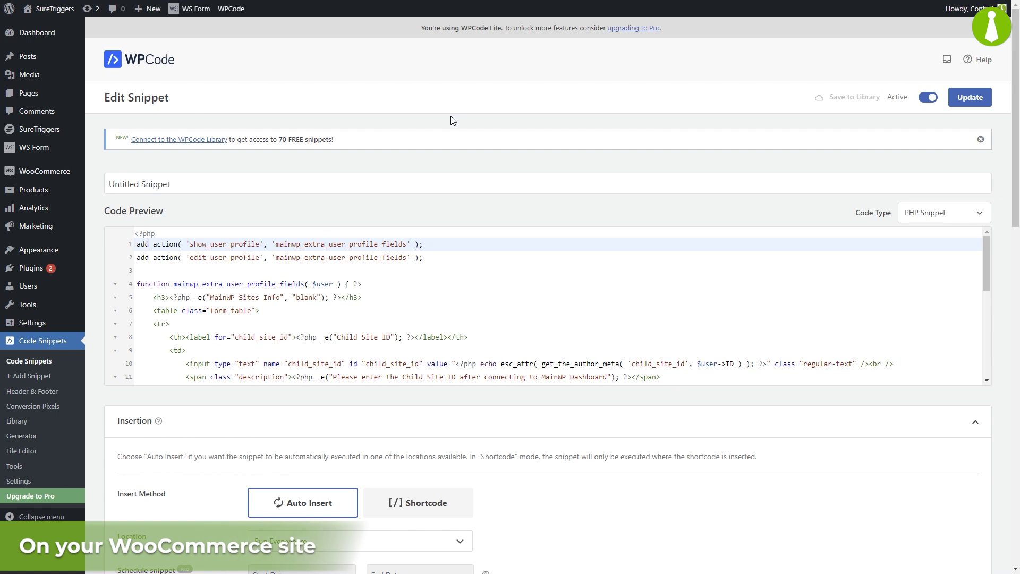
# Step: Enter 47 as the profile's Child Site ID and update the profile
pyautogui.moveTo(986, 268); pyautogui.dragTo(970, 361)
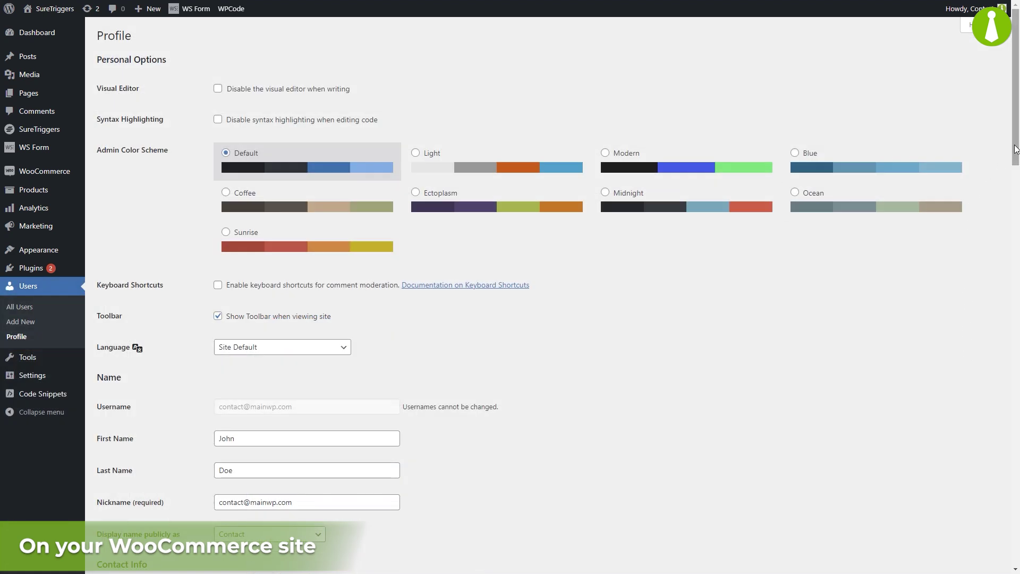
pyautogui.scroll(-14, 991, 173)
pyautogui.scroll(-1, 971, 346)
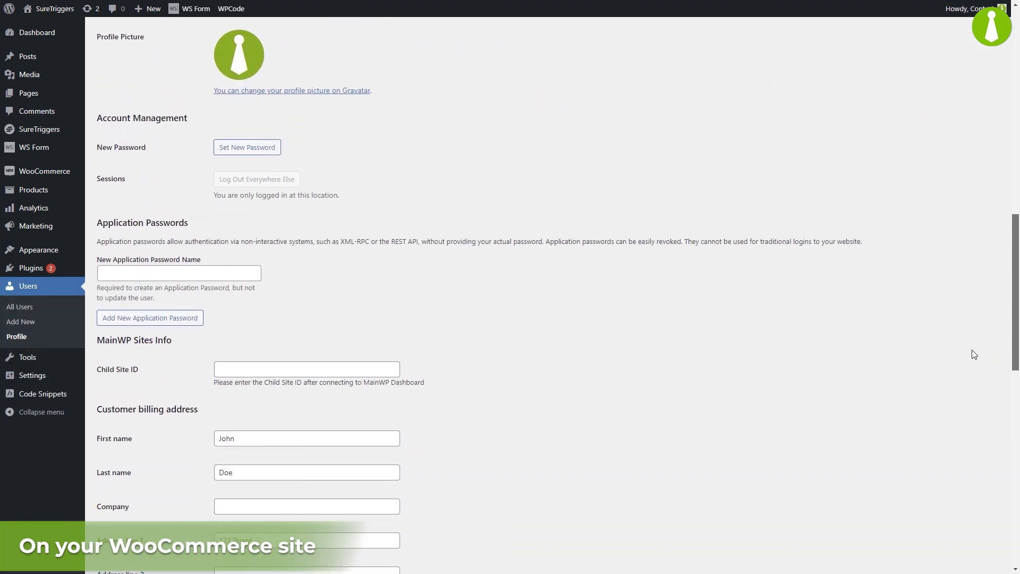
pyautogui.click(260, 371)
pyautogui.write('47')
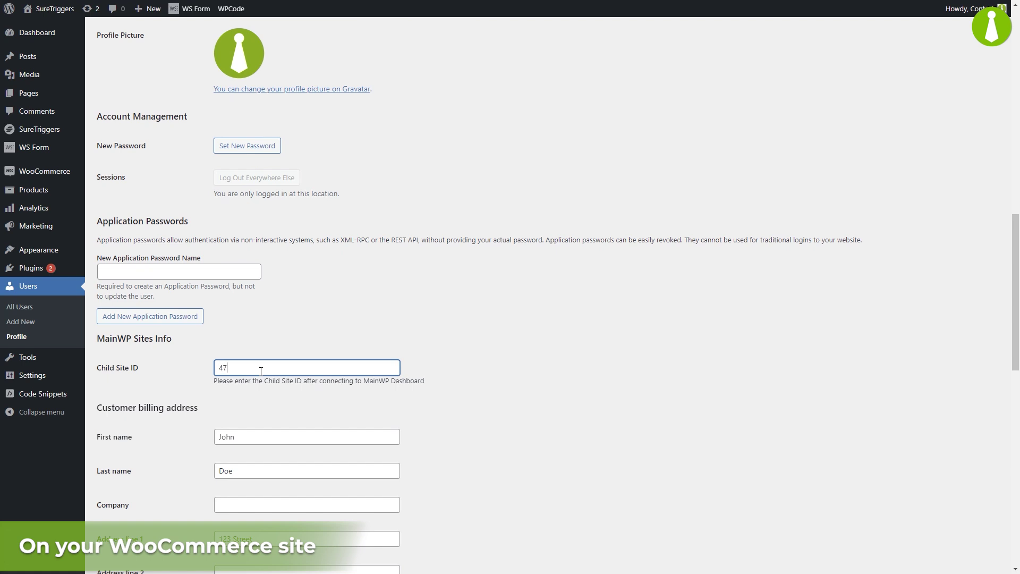
pyautogui.moveTo(1015, 342); pyautogui.dragTo(1016, 537)
pyautogui.click(125, 518)
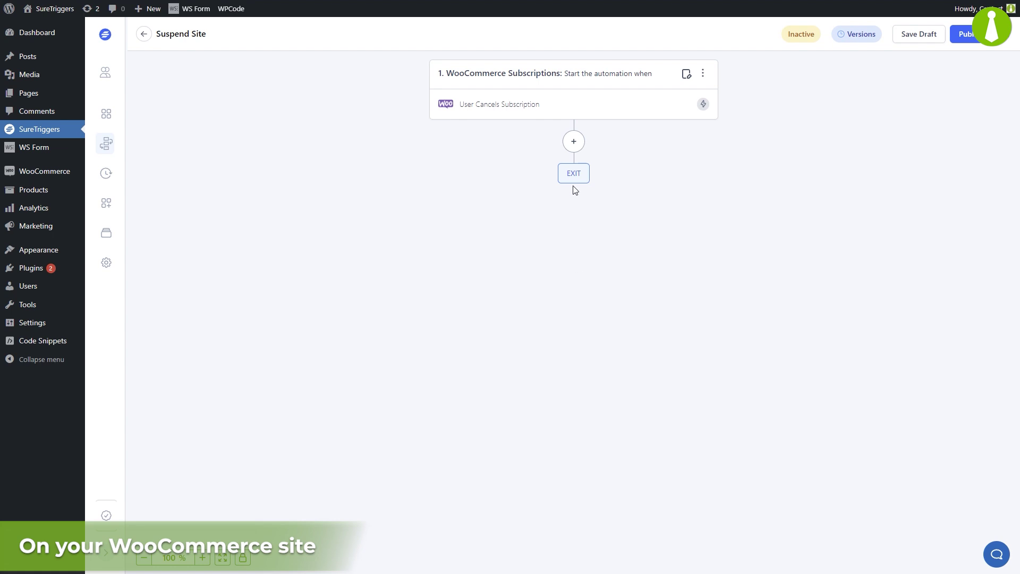
# Step: Add a WordPress Find User Meta action step using the WordPress - SureTriggers connection
pyautogui.click(574, 142)
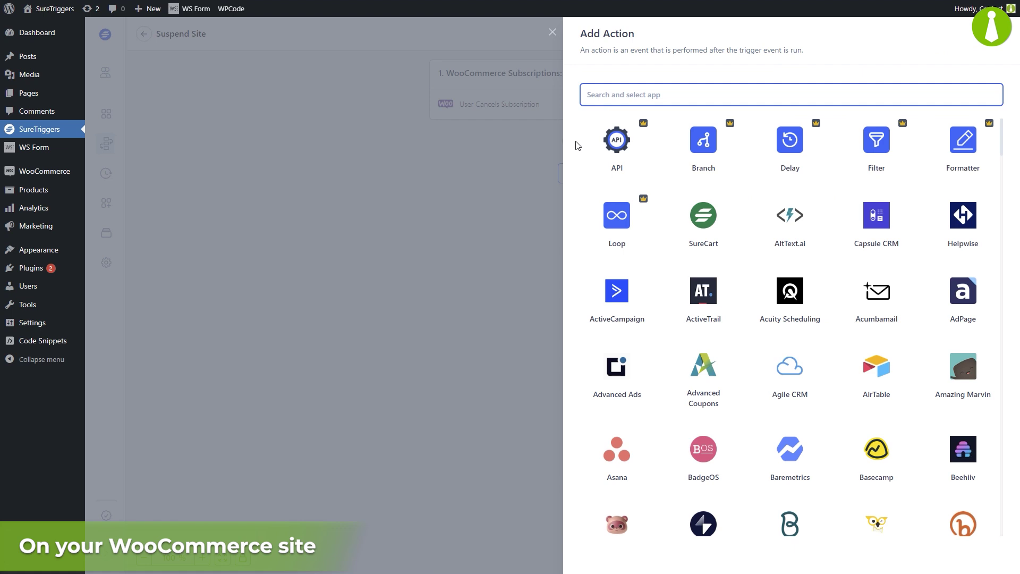
pyautogui.write('word')
pyautogui.click(617, 148)
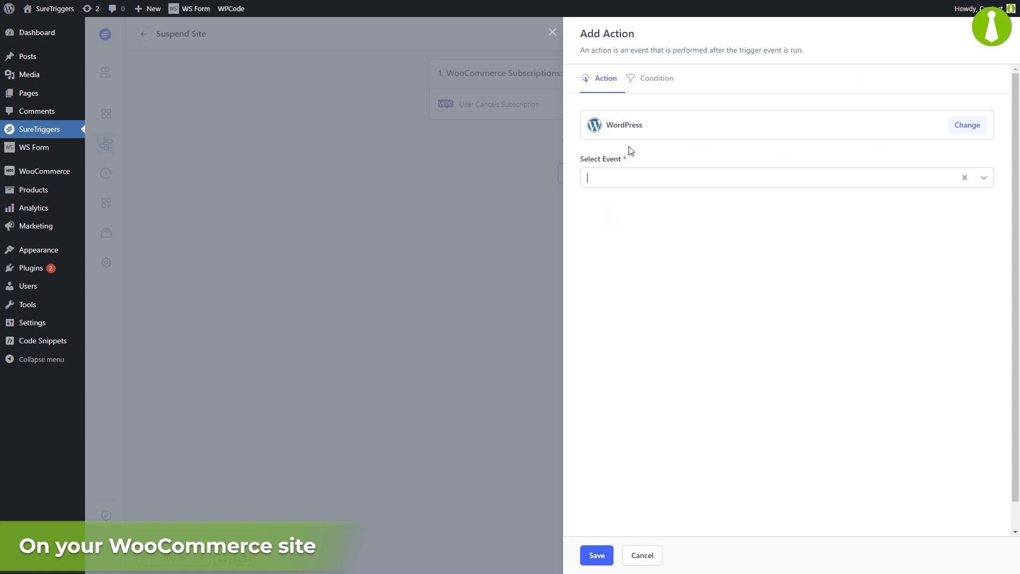
pyautogui.click(654, 181)
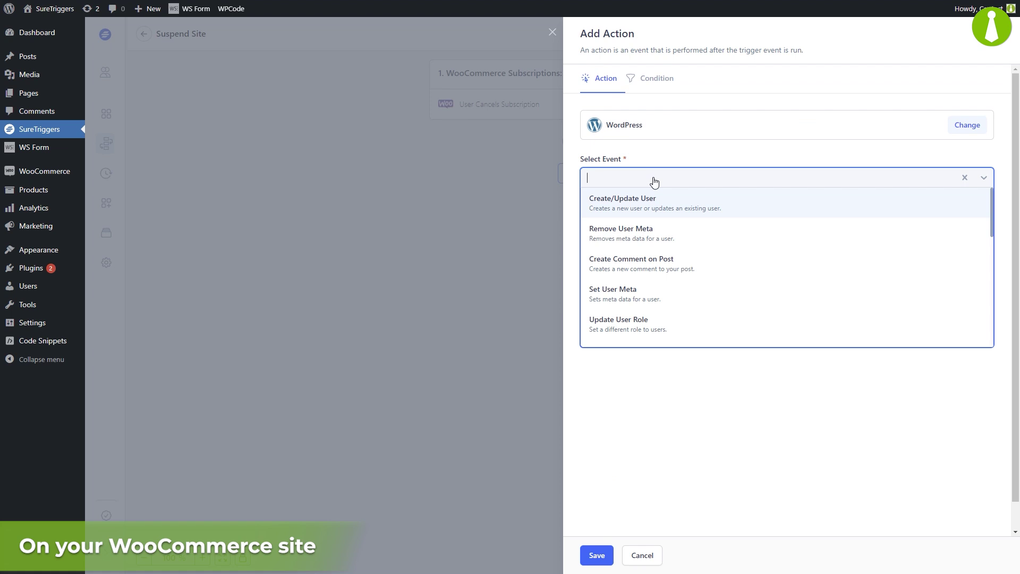
pyautogui.write('find')
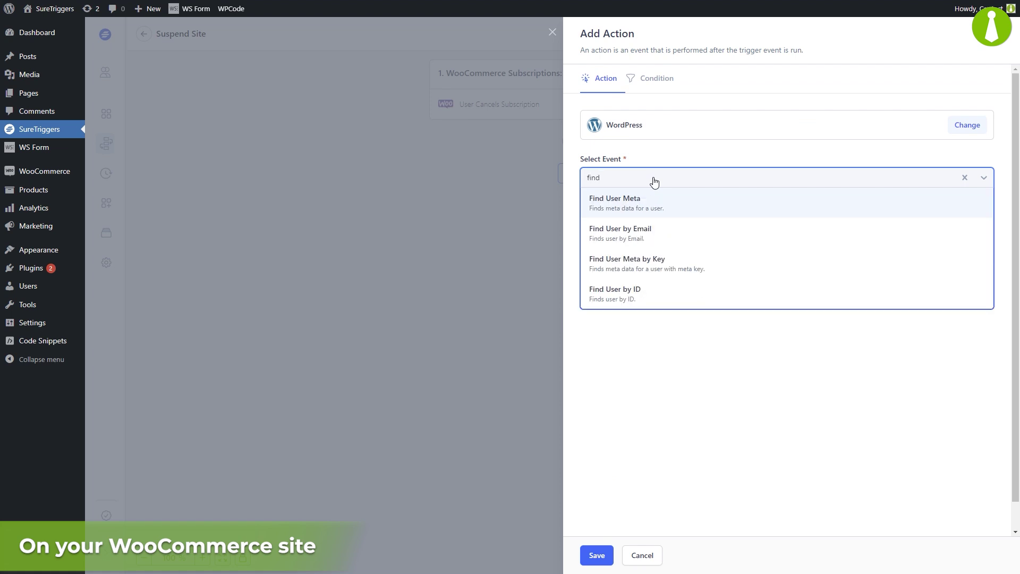
pyautogui.click(687, 205)
pyautogui.click(679, 229)
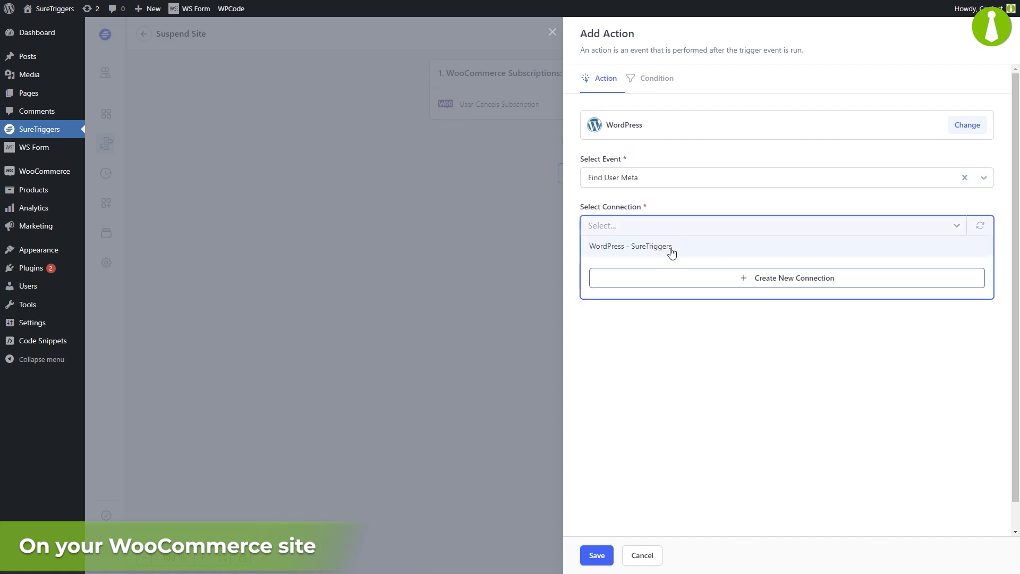
pyautogui.click(672, 252)
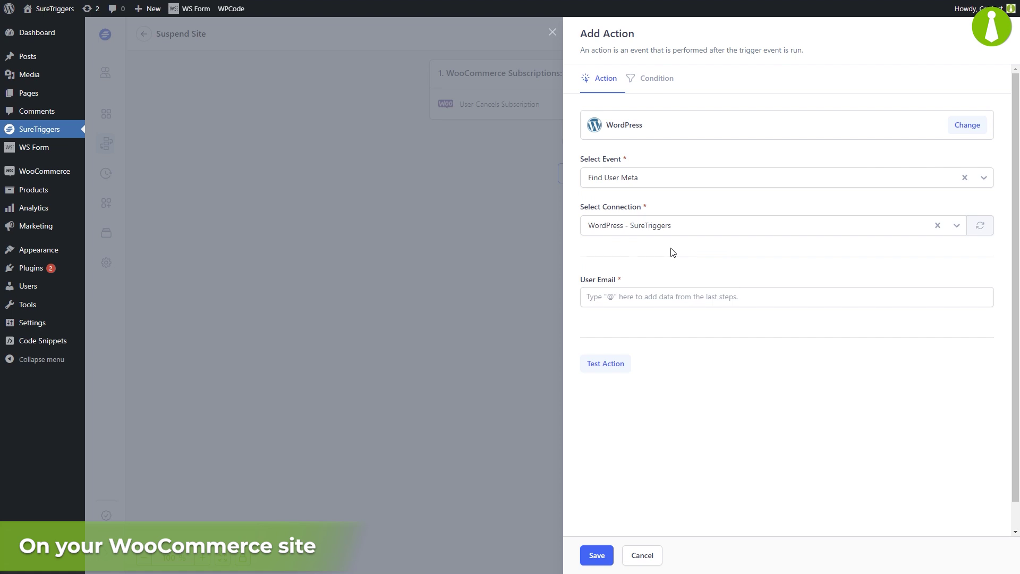
# Step: Map the user's login into User Email, test the lookup returning child site ID 47, and save
pyautogui.click(665, 298)
pyautogui.write('@')
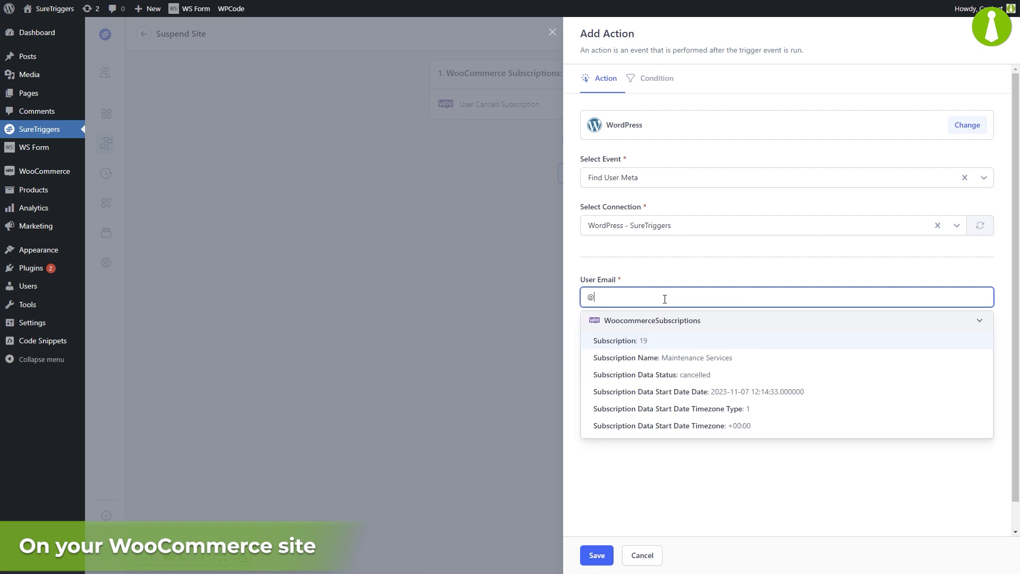
pyautogui.scroll(-5, 930, 372)
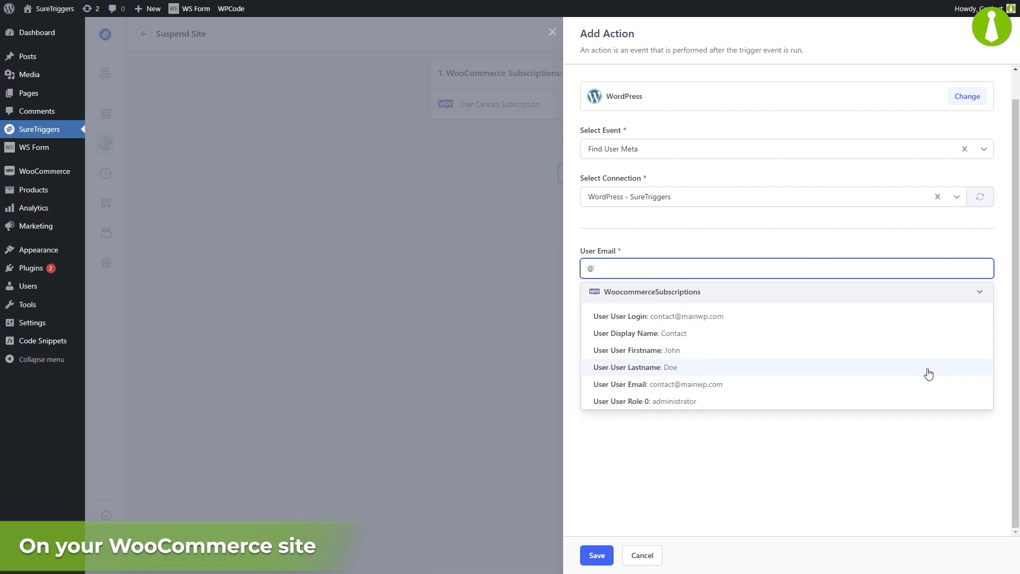
pyautogui.click(836, 319)
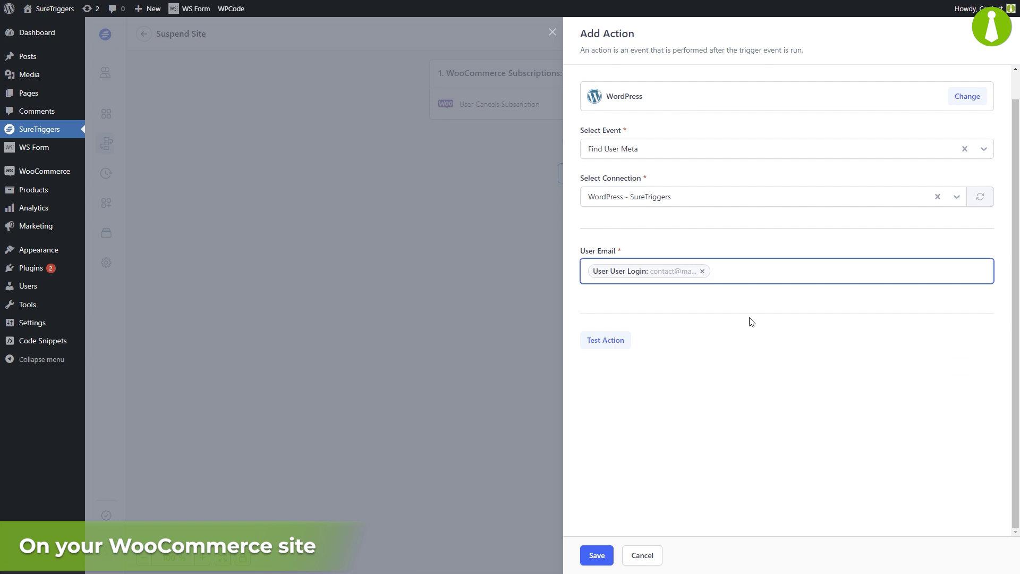
pyautogui.click(607, 340)
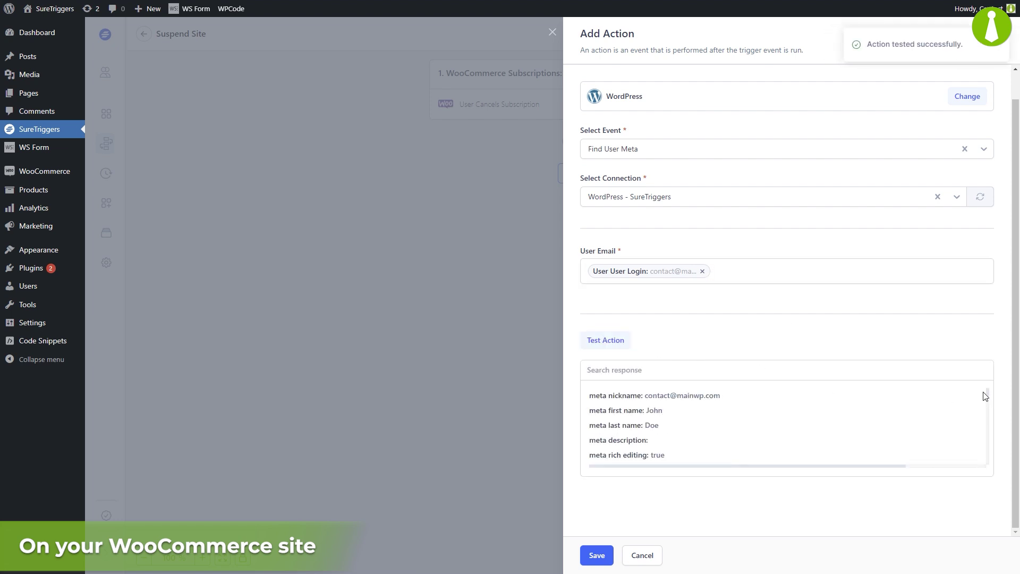
pyautogui.moveTo(987, 393); pyautogui.dragTo(986, 460)
pyautogui.moveTo(596, 424); pyautogui.dragTo(659, 425)
pyautogui.click(667, 428)
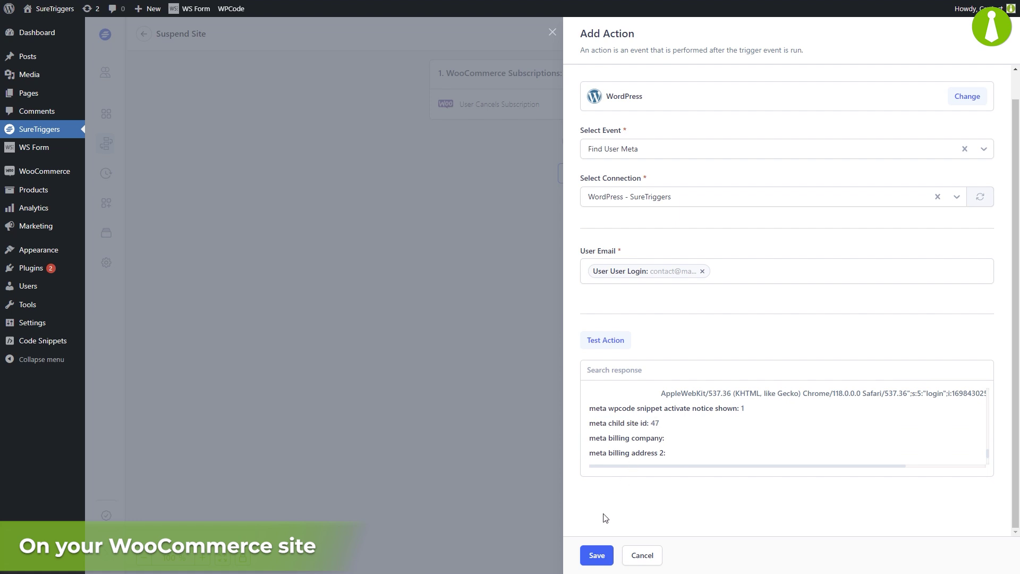
pyautogui.click(596, 555)
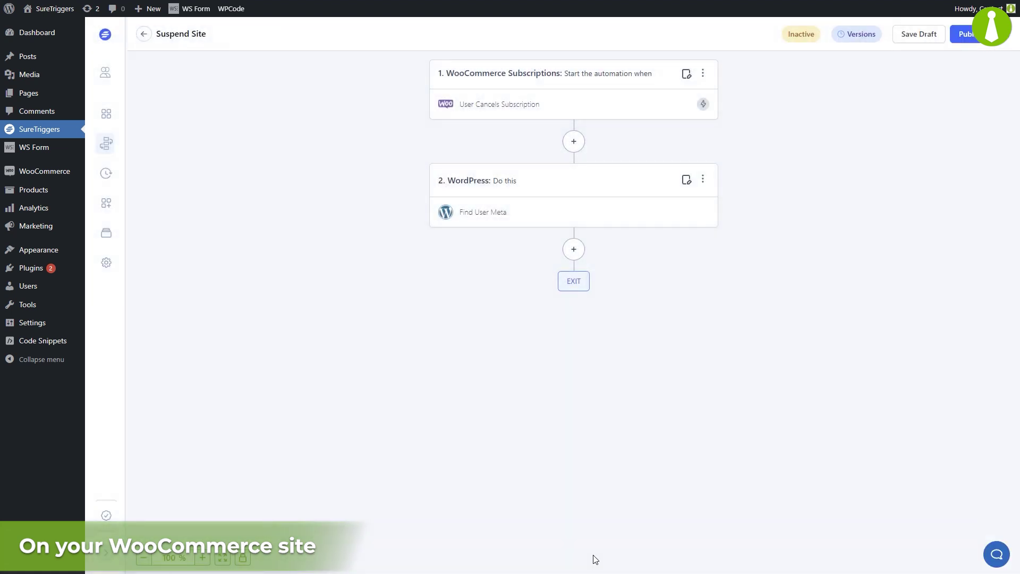
# Step: Add a MainWP Suspend Site action step using the My MainWP Dashboard connection
pyautogui.click(574, 249)
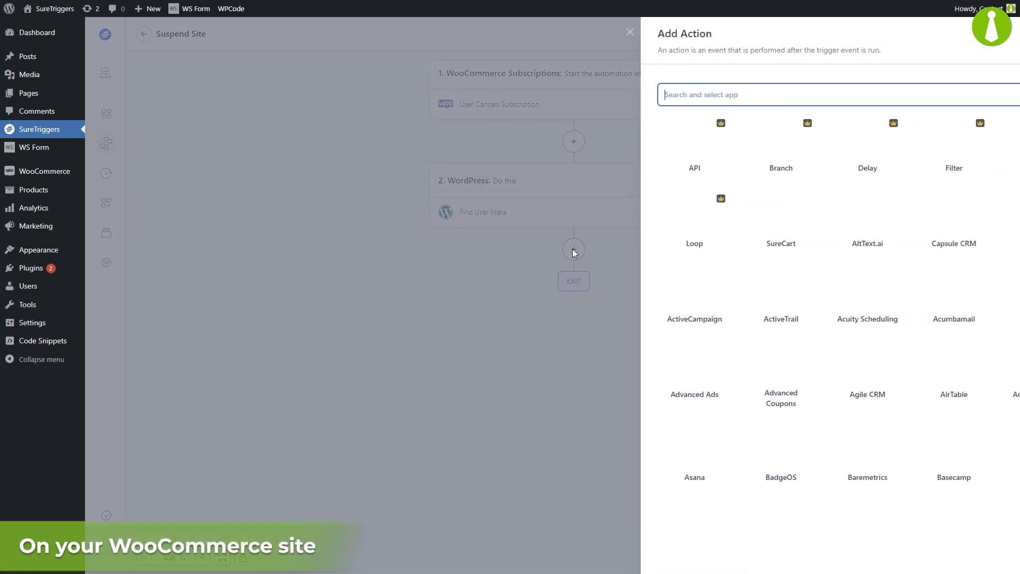
pyautogui.click(692, 94)
pyautogui.write('mainwp')
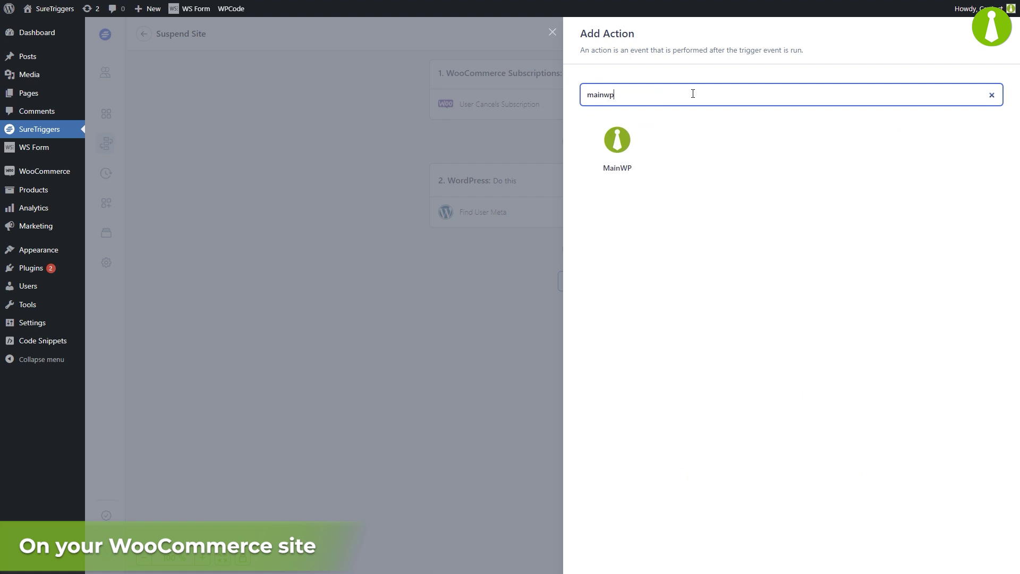
pyautogui.click(615, 147)
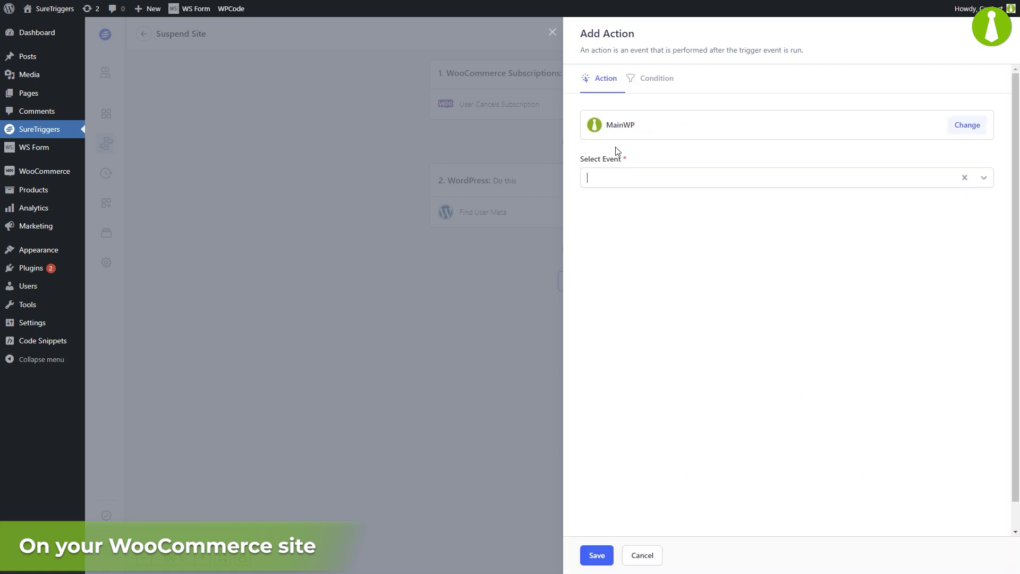
pyautogui.click(657, 175)
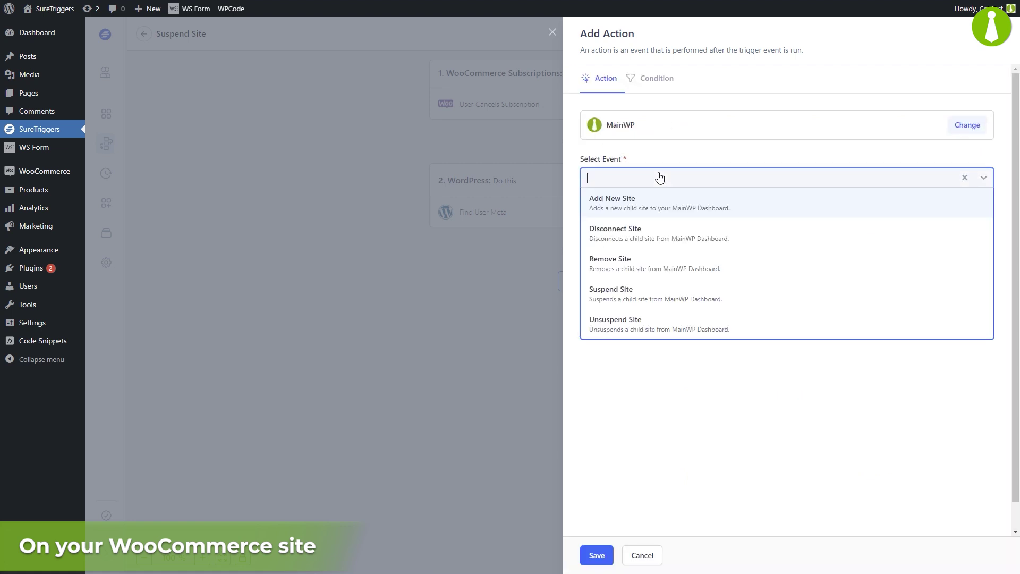
pyautogui.click(649, 292)
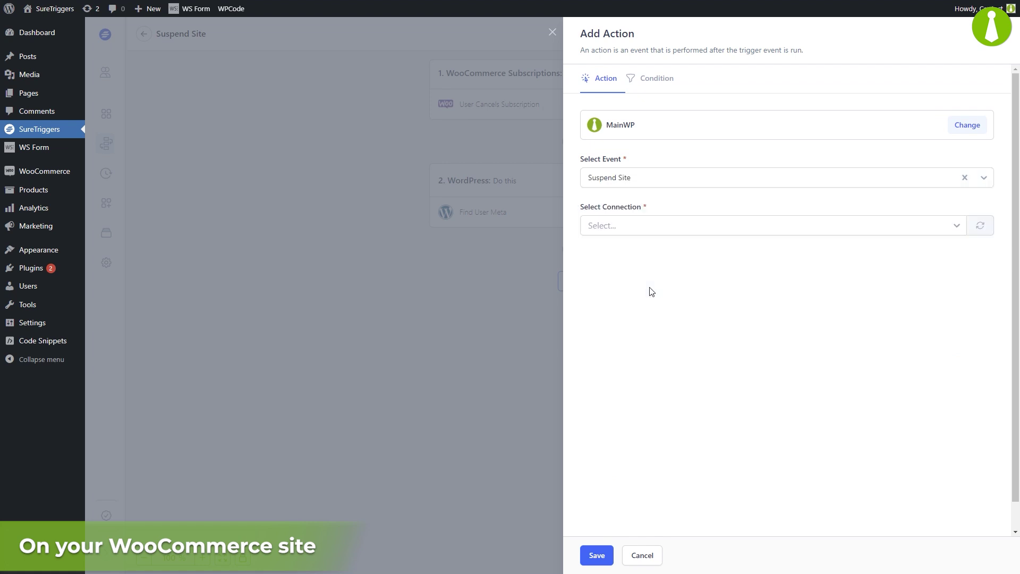
pyautogui.click(652, 226)
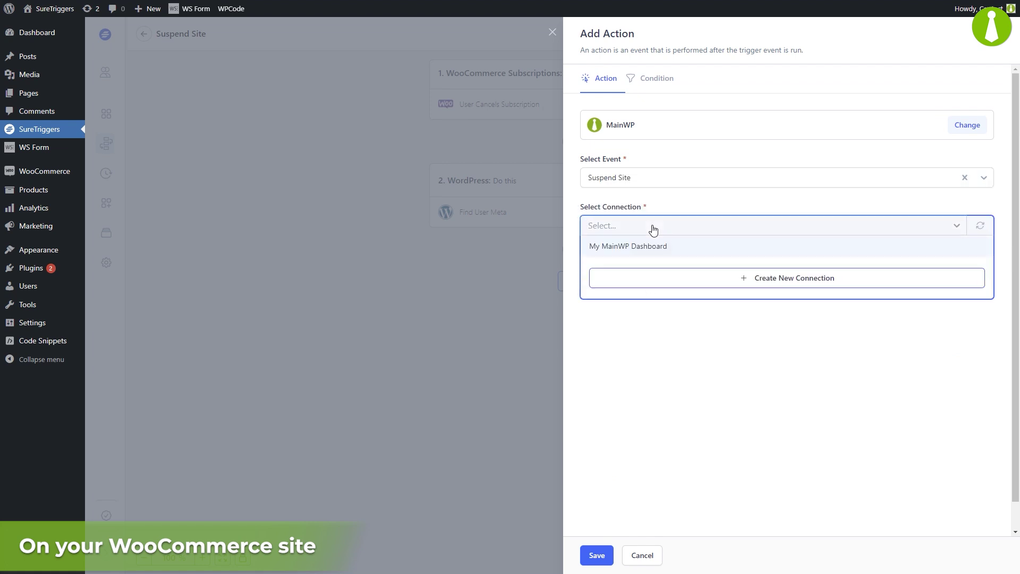
pyautogui.click(663, 252)
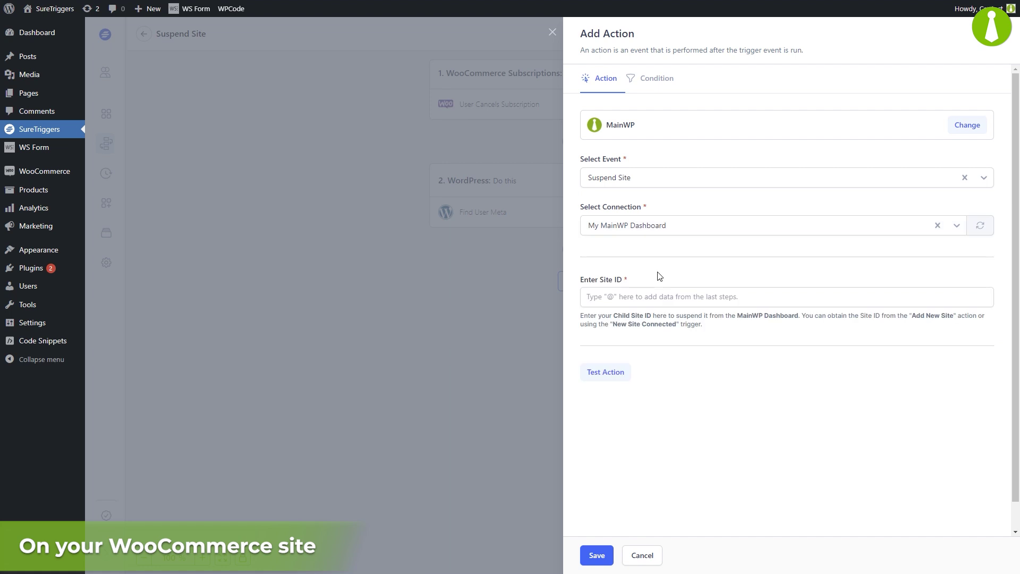
# Step: Map Meta Child Site Id 47 into Site ID, test suspending Easy Discourse, and save the step
pyautogui.click(651, 298)
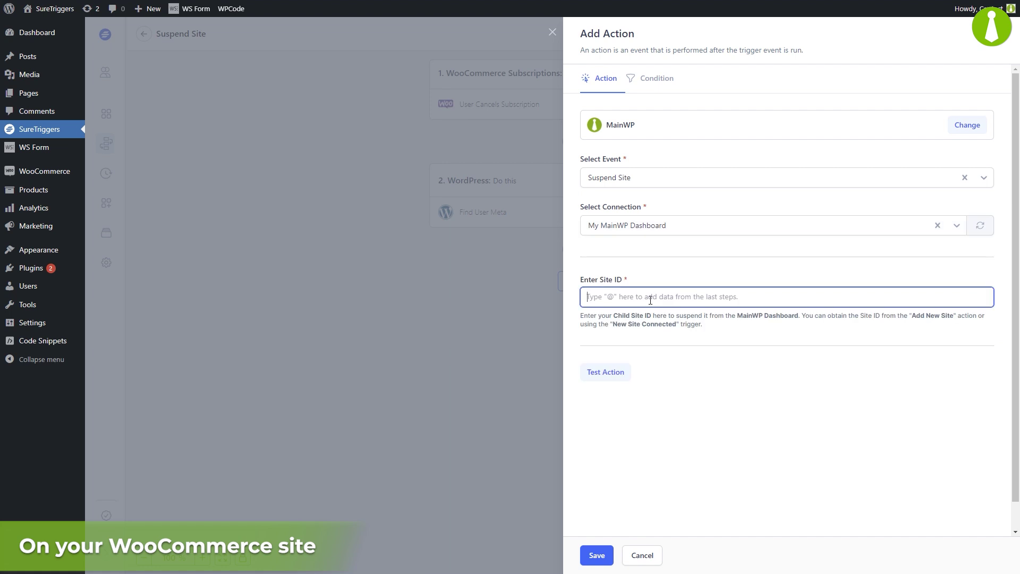
pyautogui.write('@')
pyautogui.scroll(-2, 947, 413)
pyautogui.scroll(-3, 938, 425)
pyautogui.click(931, 448)
pyautogui.scroll(-1, 927, 450)
pyautogui.scroll(-10, 926, 452)
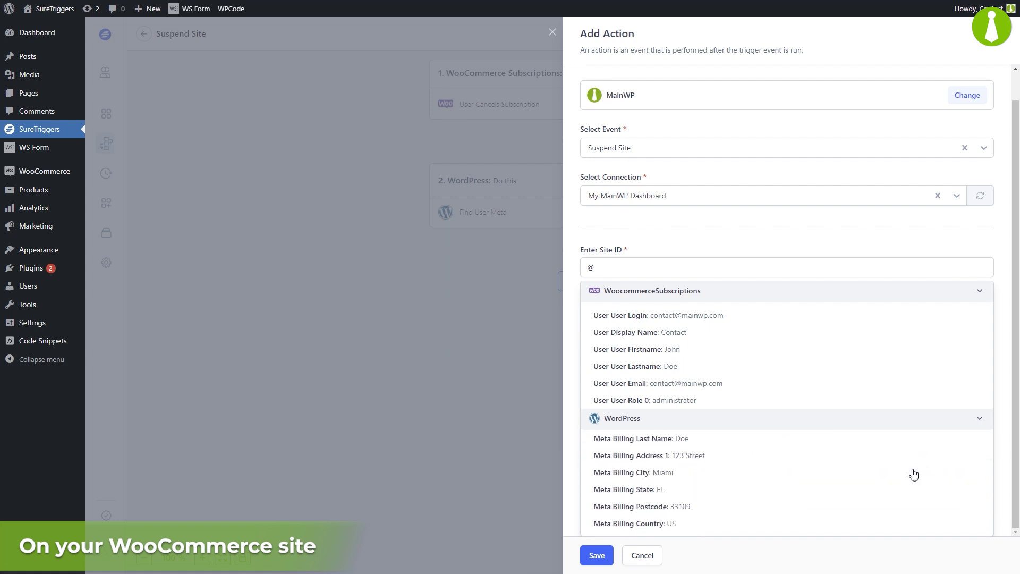
pyautogui.scroll(-3, 913, 473)
pyautogui.scroll(-5, 913, 473)
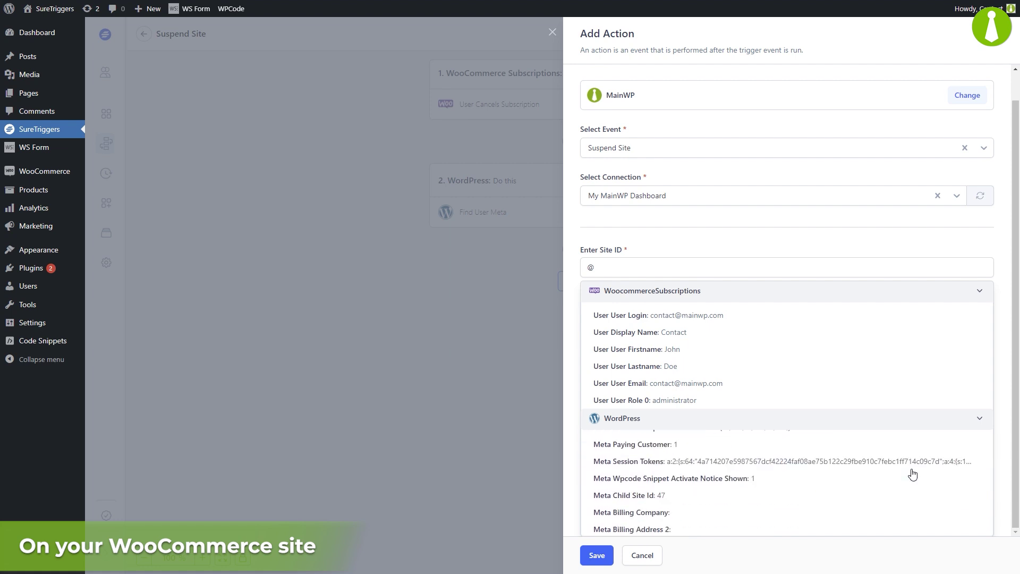
pyautogui.click(710, 496)
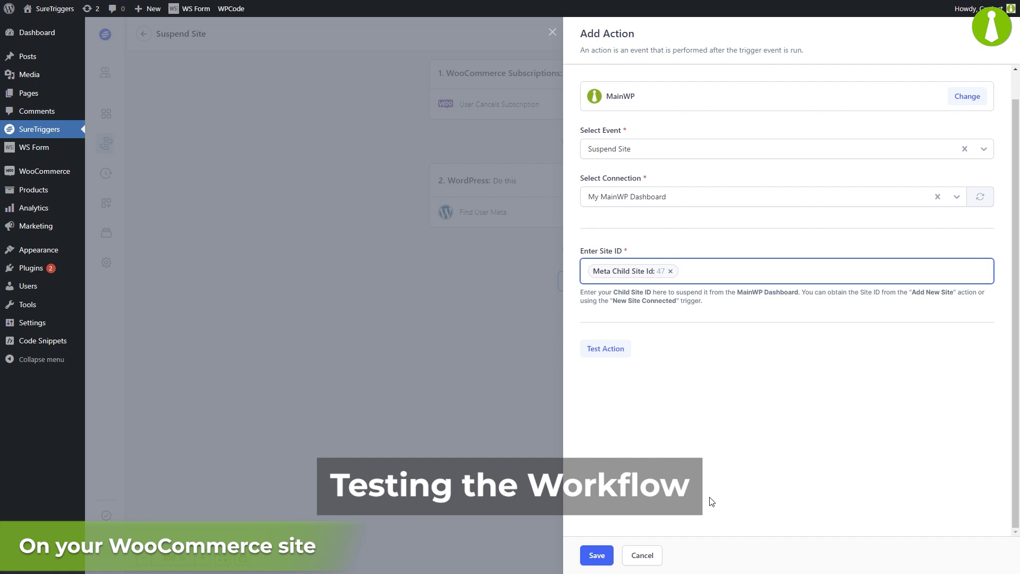
pyautogui.click(617, 351)
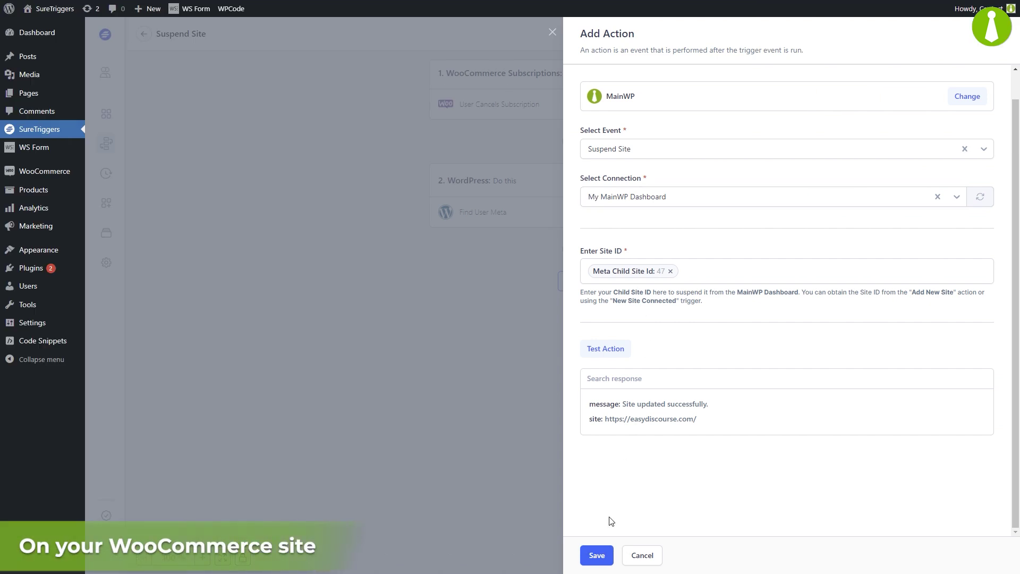
pyautogui.click(596, 555)
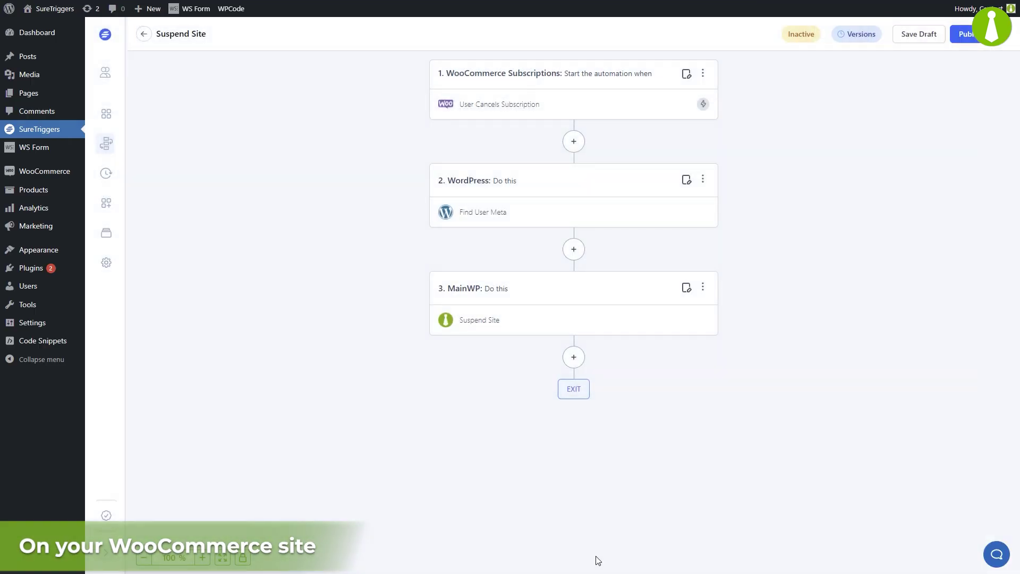
# Step: Publish the Suspend Site workflow and create a new workflow named 'Unsuspend Site'
pyautogui.click(971, 38)
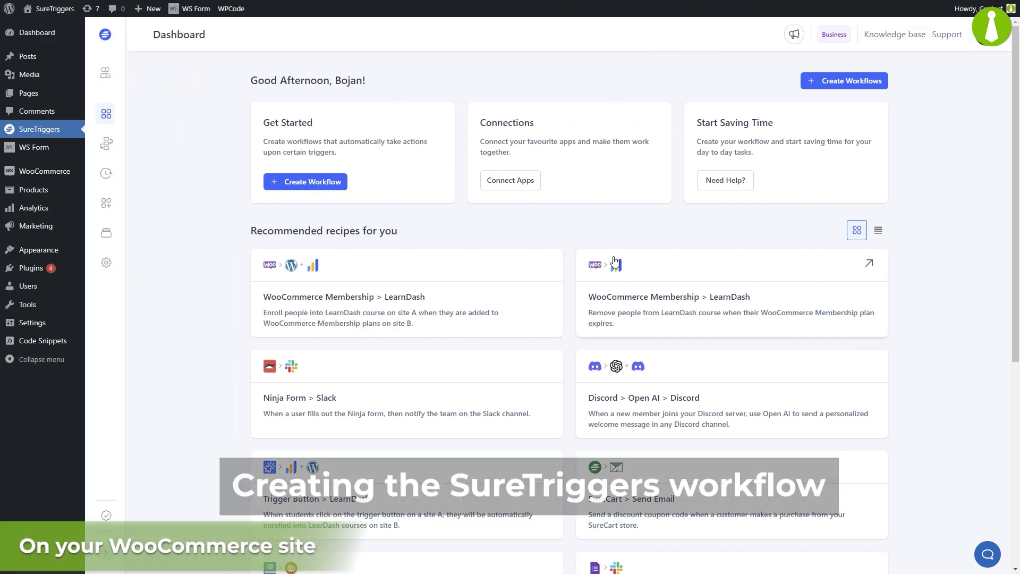
pyautogui.click(300, 183)
pyautogui.write('Unsuspend')
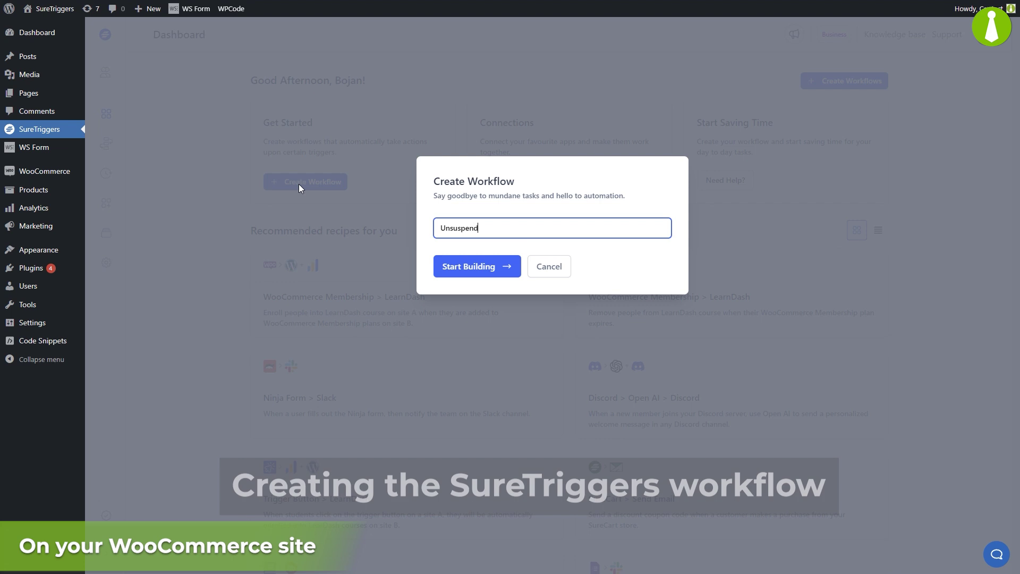
pyautogui.write(' Site')
pyautogui.click(467, 267)
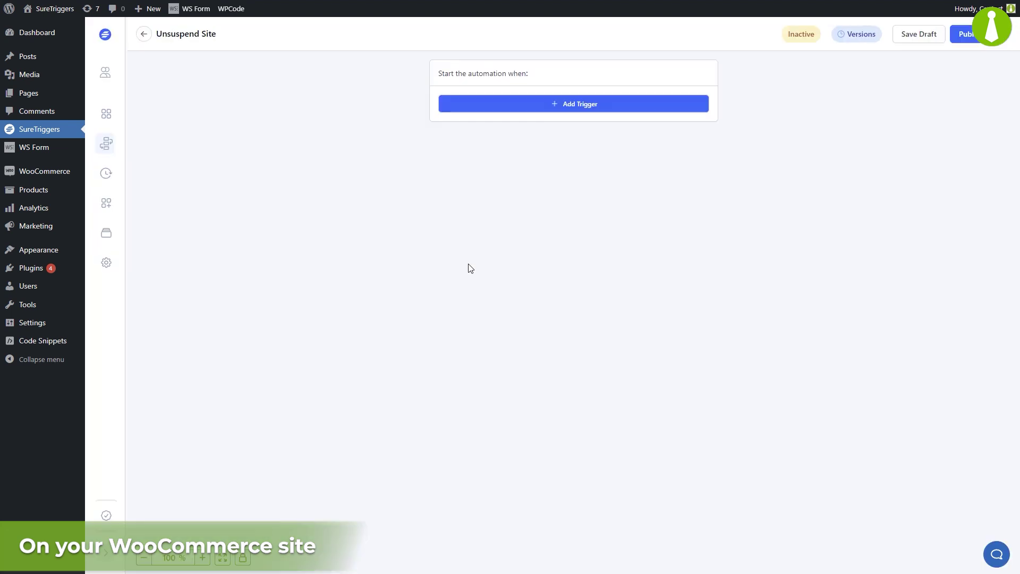
# Step: Set a WooCommerce Subscriptions User Renews Subscription trigger for Maintenance Services via WordPress - SureTriggers
pyautogui.click(564, 107)
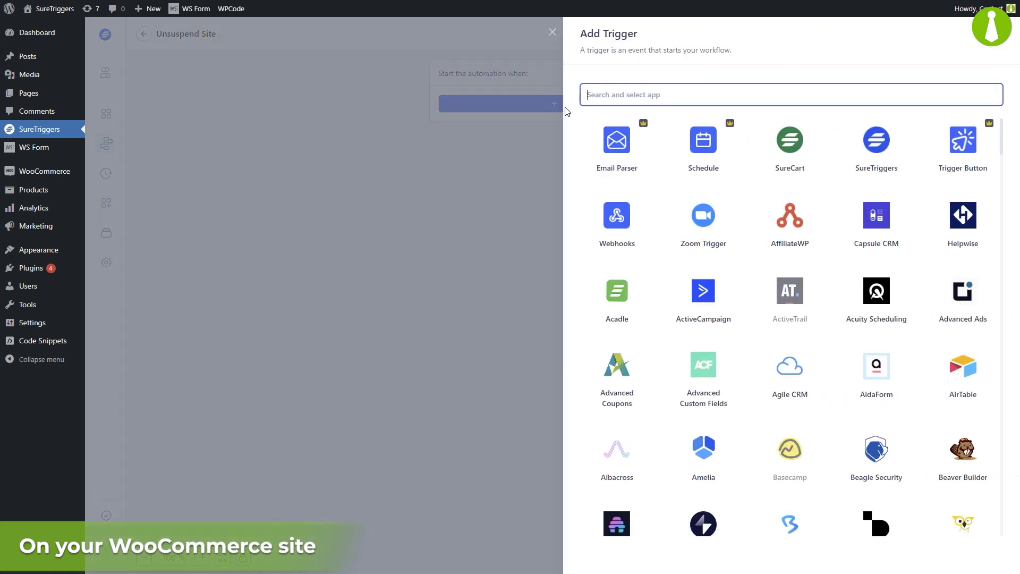
pyautogui.write('wooc')
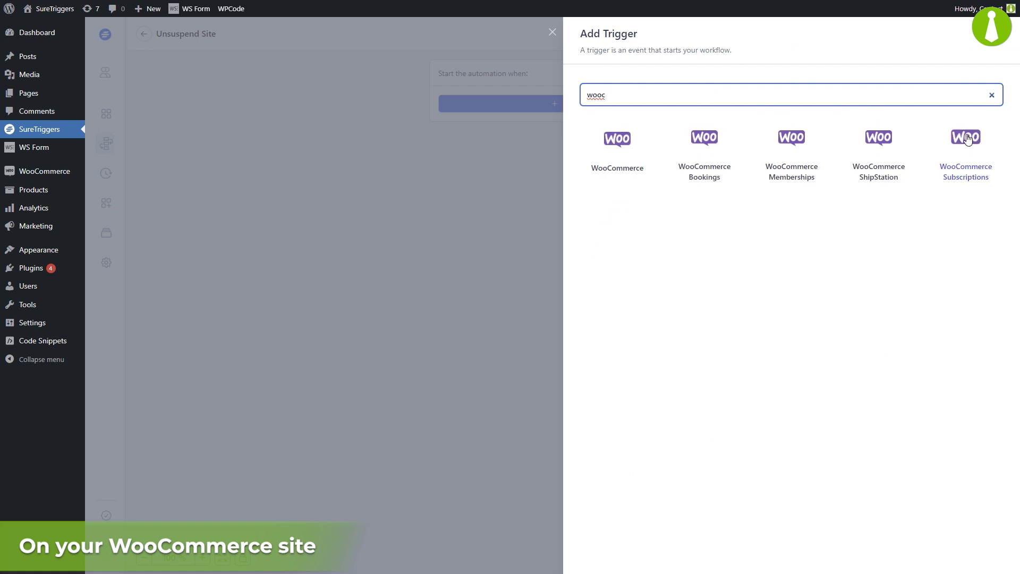
pyautogui.click(967, 139)
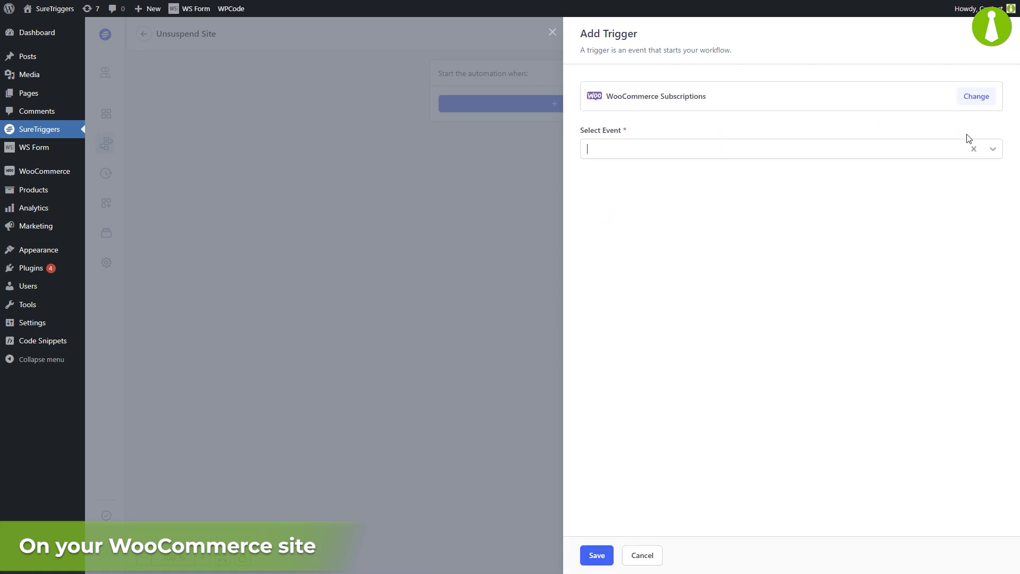
pyautogui.click(994, 151)
pyautogui.scroll(-3, 1002, 175)
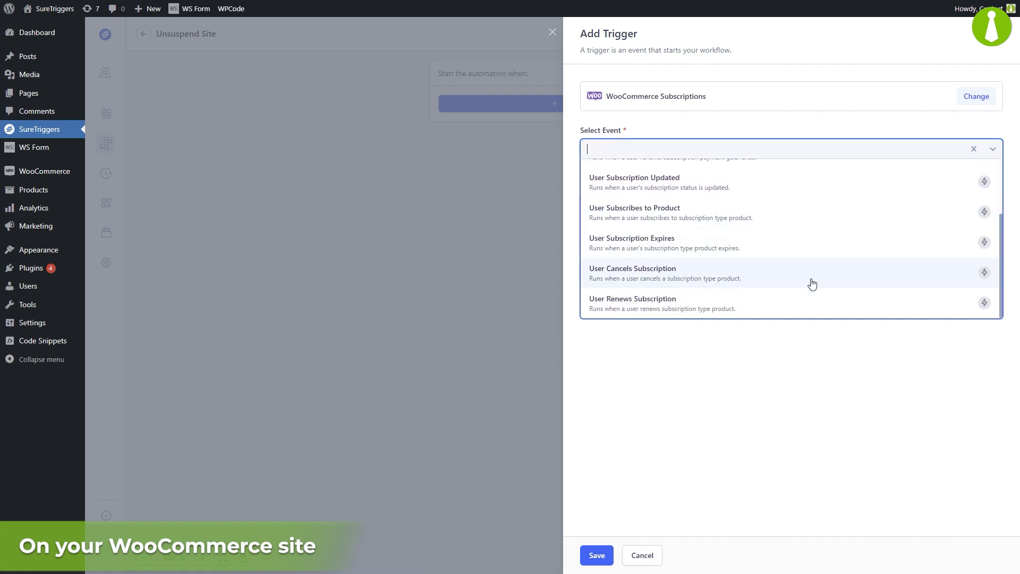
pyautogui.click(798, 305)
pyautogui.click(965, 201)
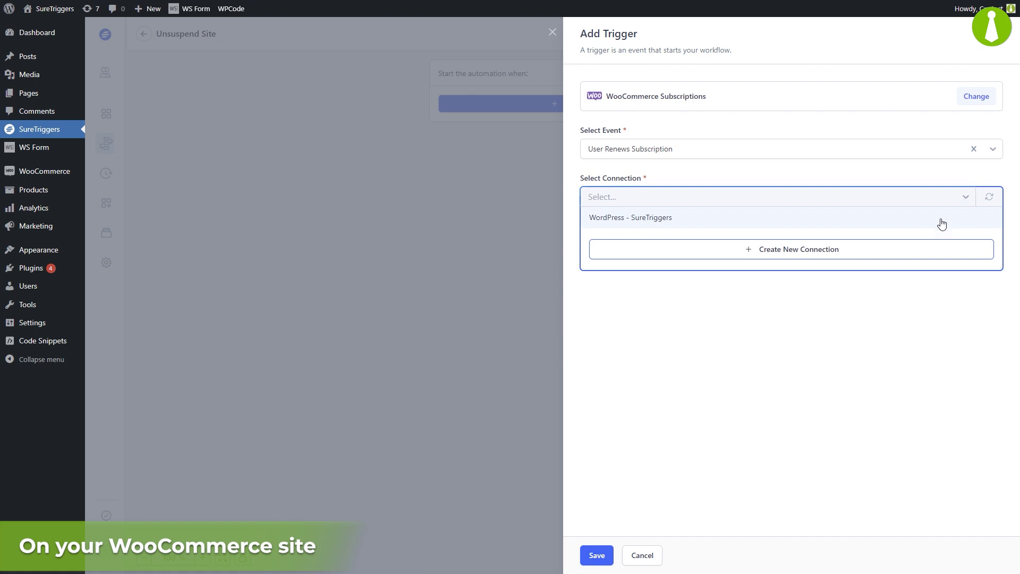
pyautogui.click(940, 219)
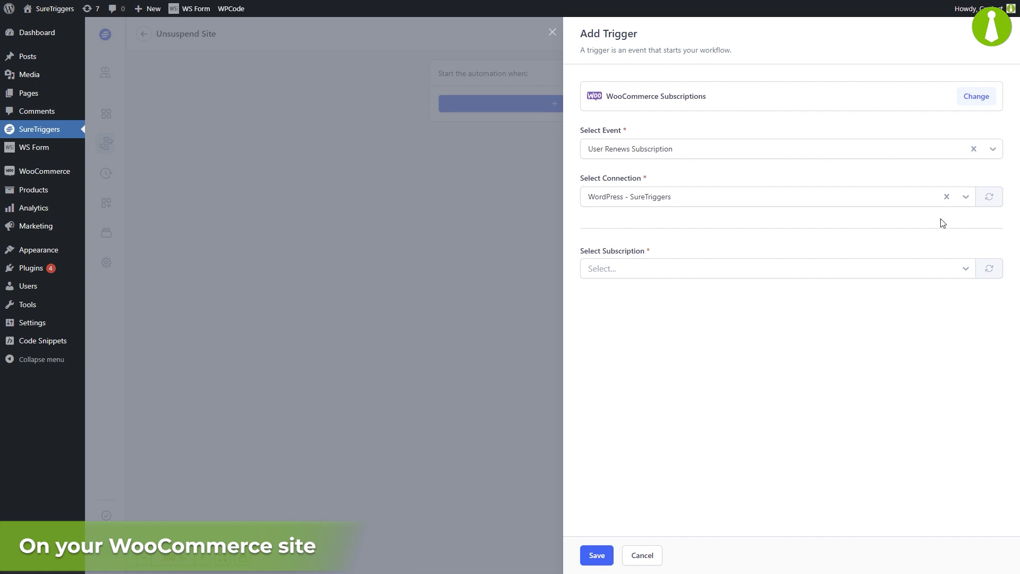
pyautogui.click(836, 268)
pyautogui.click(830, 289)
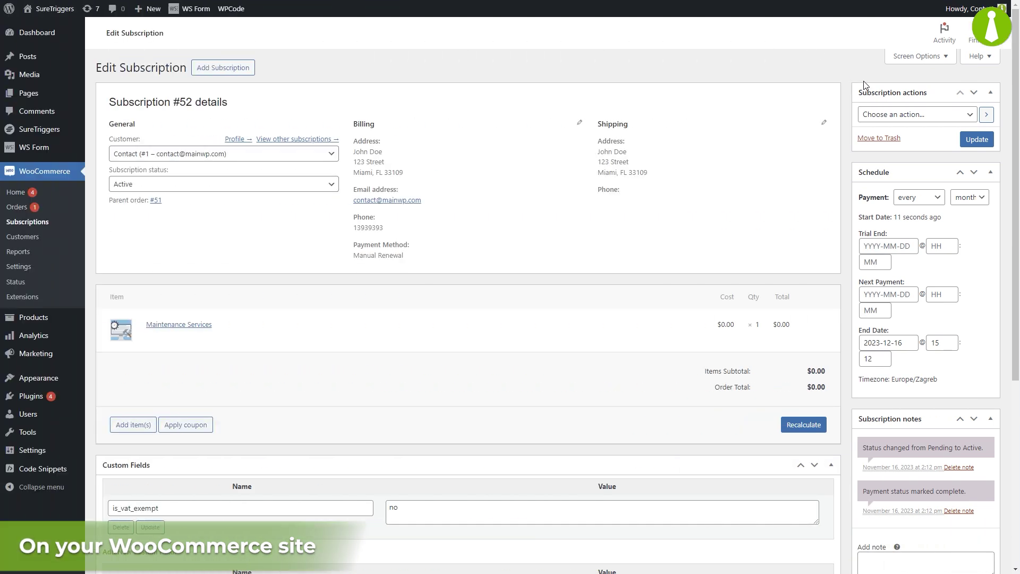
# Step: Create a pending renewal order for the subscription
pyautogui.click(872, 116)
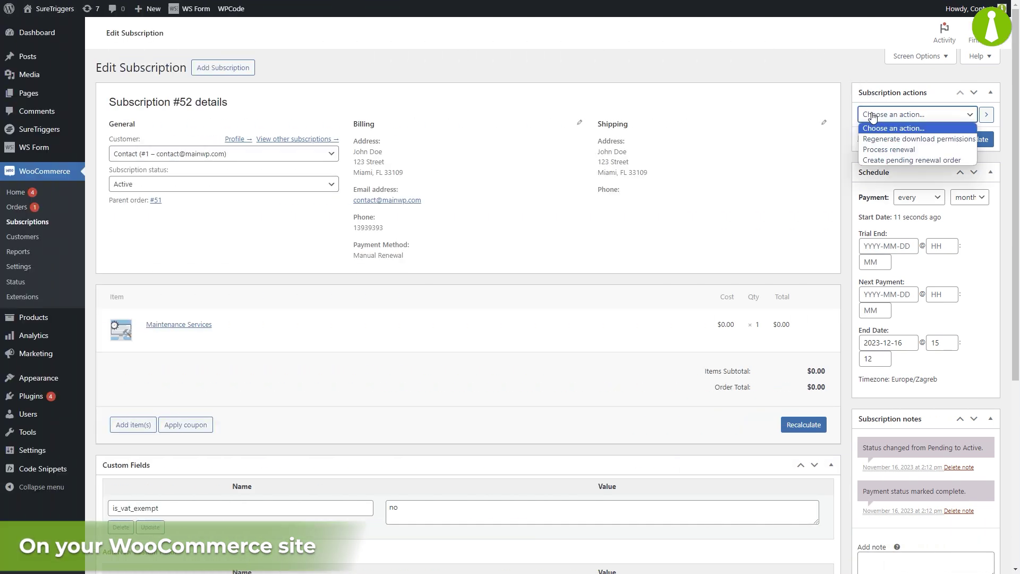
pyautogui.click(894, 161)
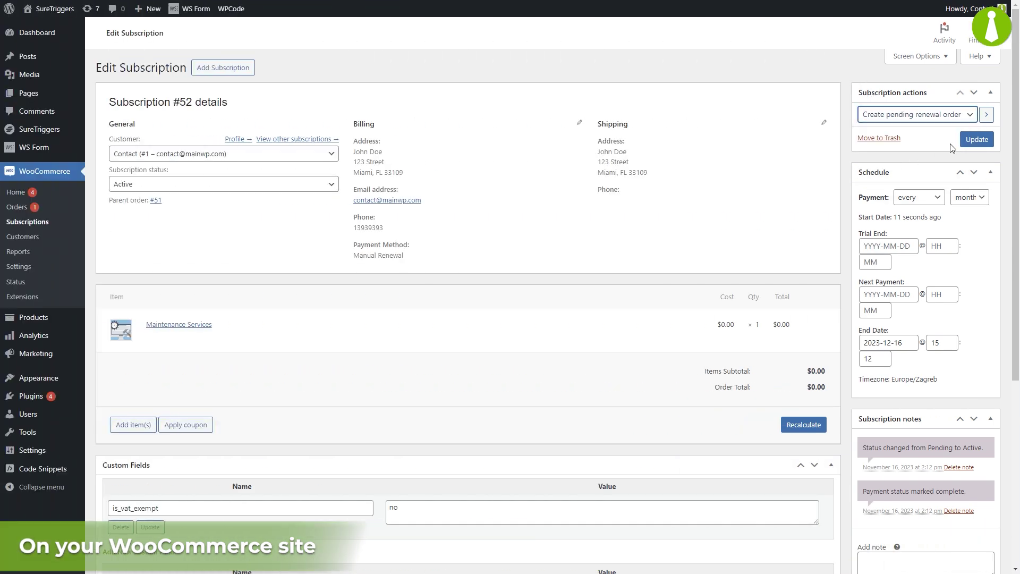
pyautogui.click(977, 140)
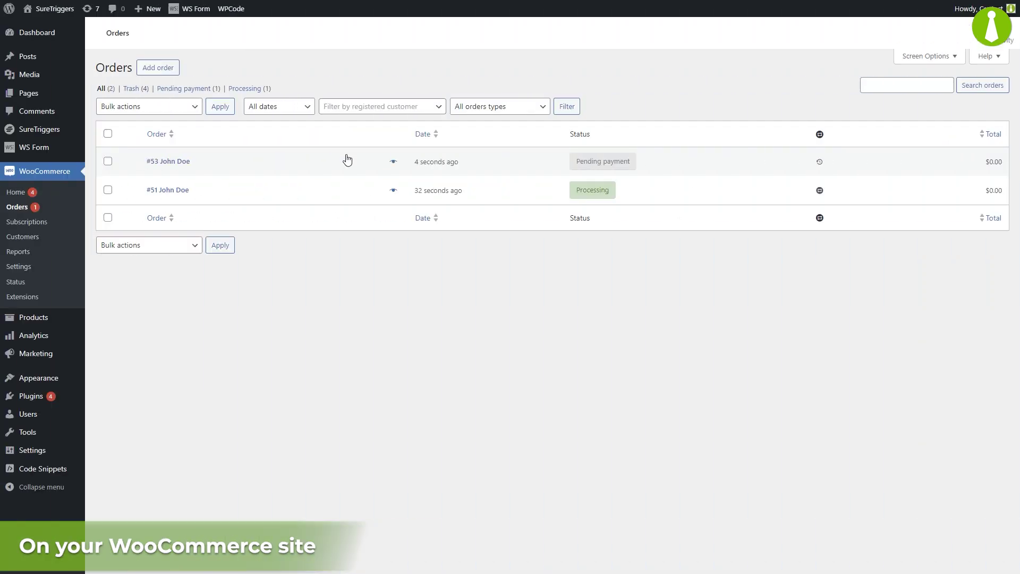
# Step: Change the new renewal order's status to Completed with a bulk action
pyautogui.click(108, 161)
pyautogui.click(135, 107)
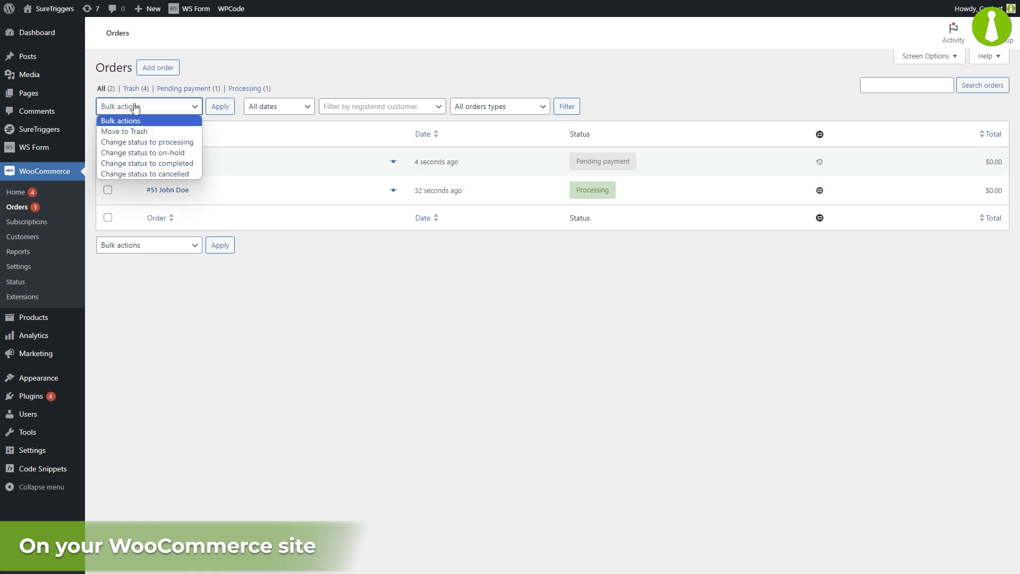
pyautogui.click(146, 163)
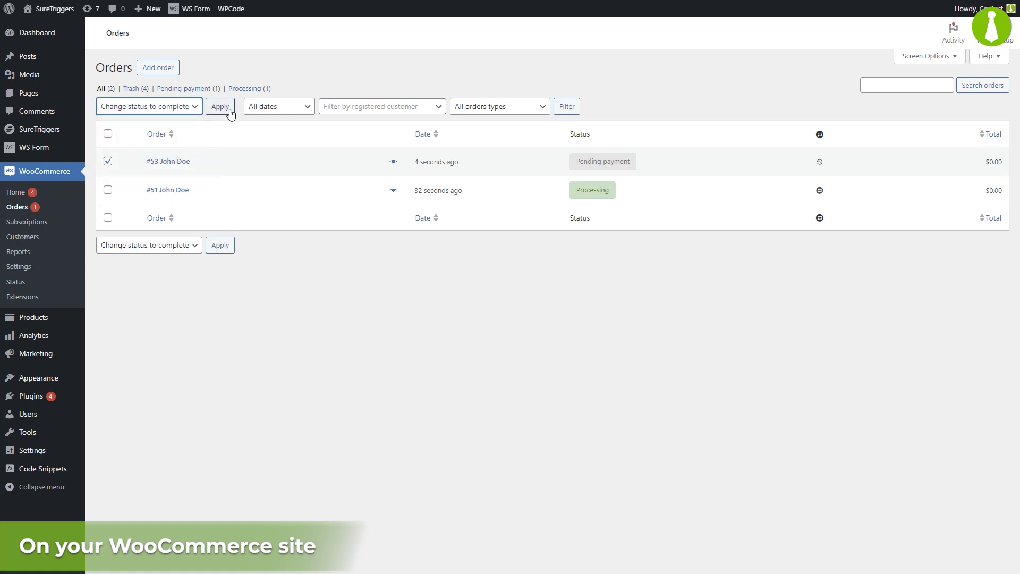
pyautogui.click(229, 109)
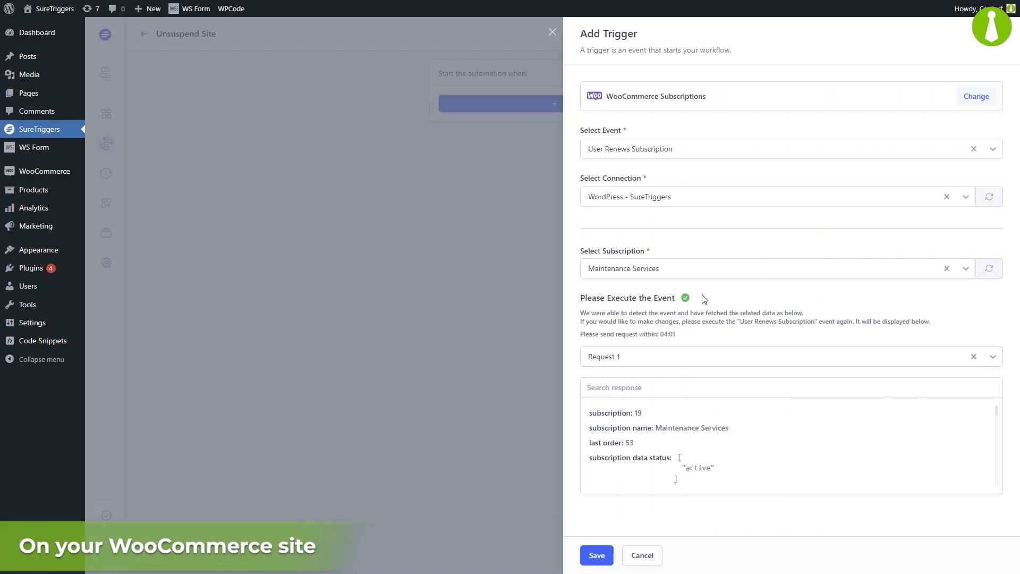
# Step: Review the captured renewal sample data and save the User Renews Subscription trigger
pyautogui.moveTo(997, 413); pyautogui.dragTo(996, 489)
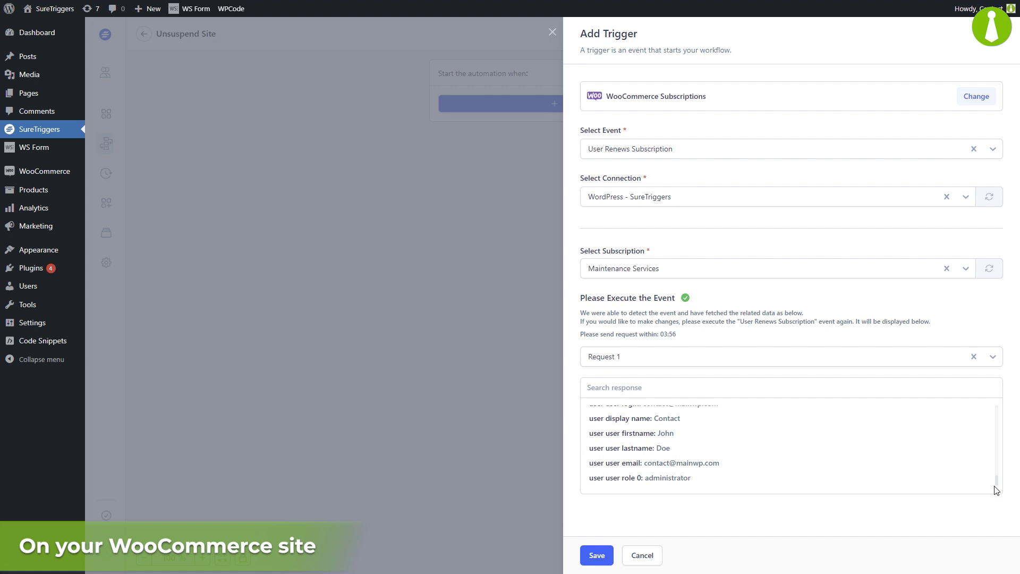
pyautogui.click(594, 557)
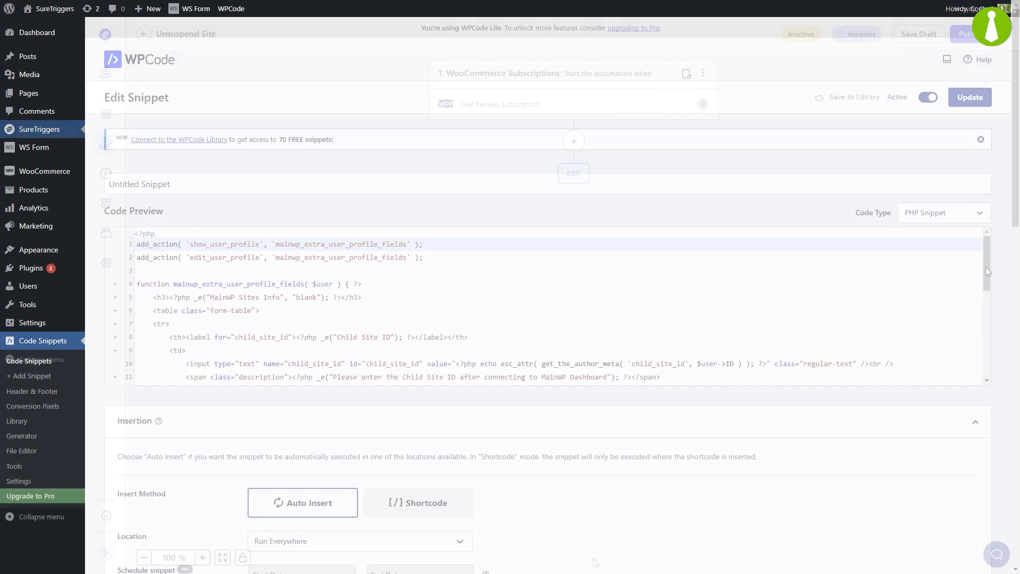
pyautogui.moveTo(986, 266); pyautogui.dragTo(970, 359)
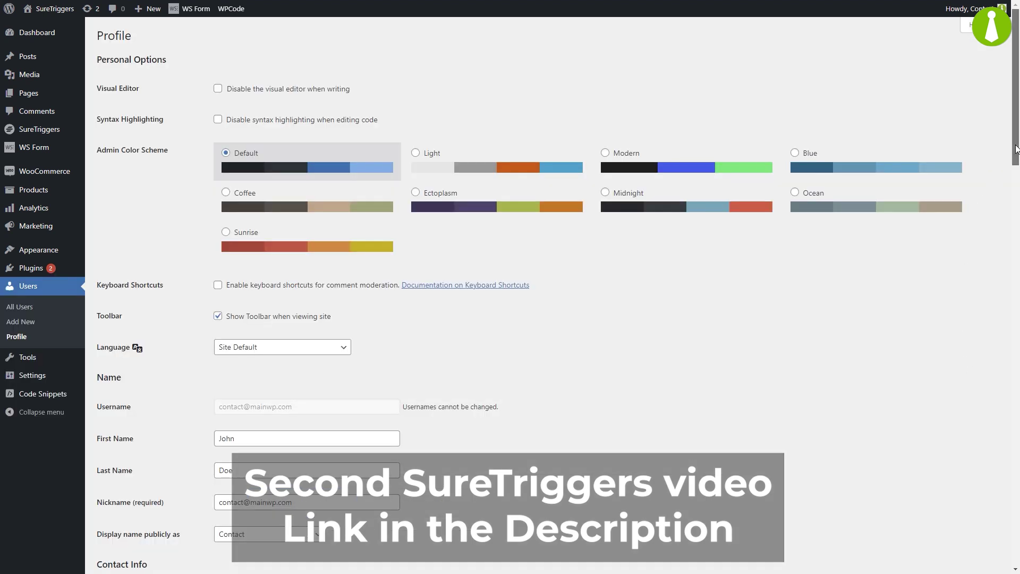
pyautogui.moveTo(1016, 149); pyautogui.dragTo(973, 349)
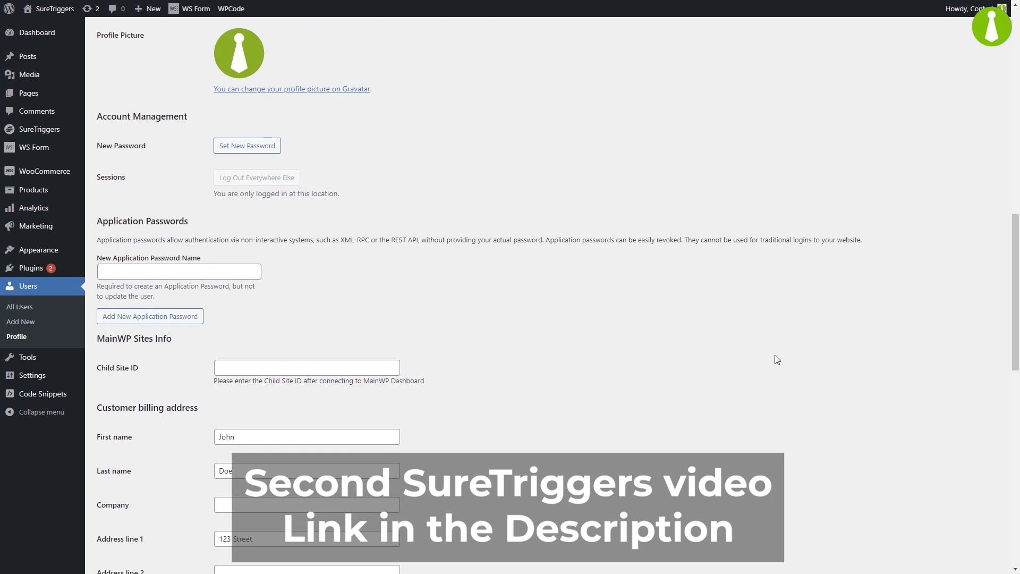
pyautogui.click(261, 371)
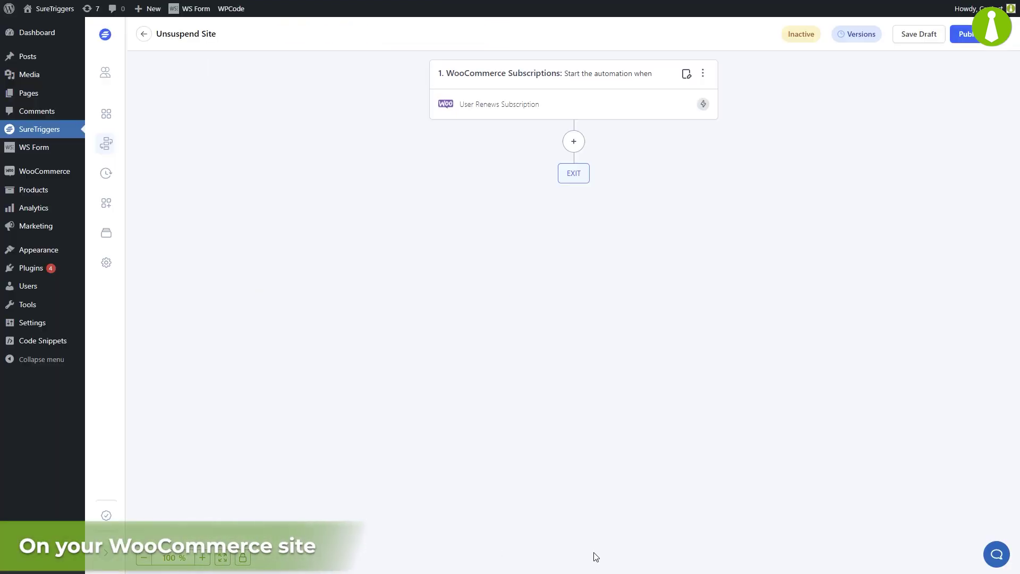
# Step: Add a WordPress Find User Meta action step with the WordPress - SureTriggers connection
pyautogui.click(574, 141)
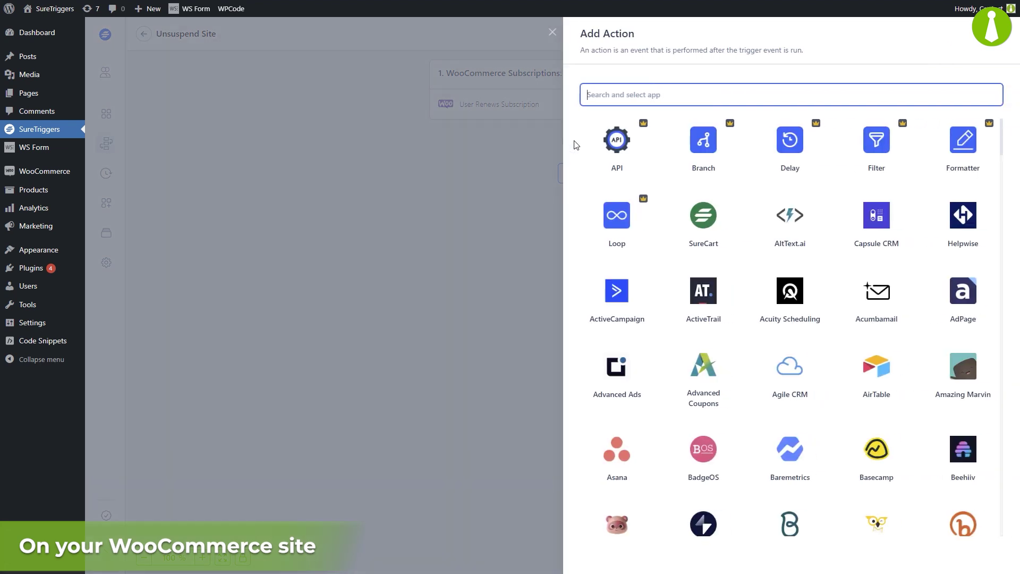
pyautogui.write('word')
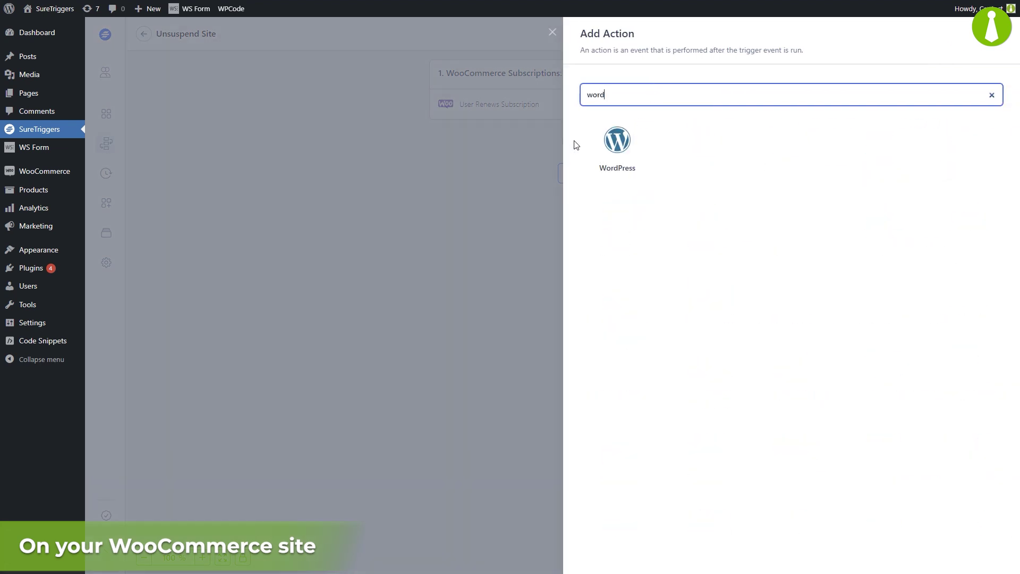
pyautogui.click(612, 140)
pyautogui.click(671, 180)
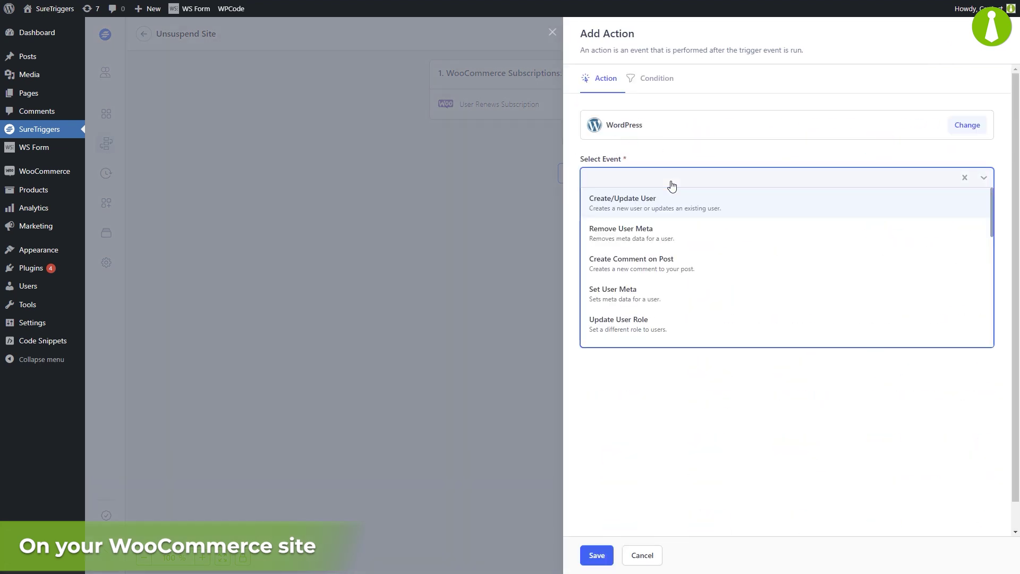
pyautogui.write('meta')
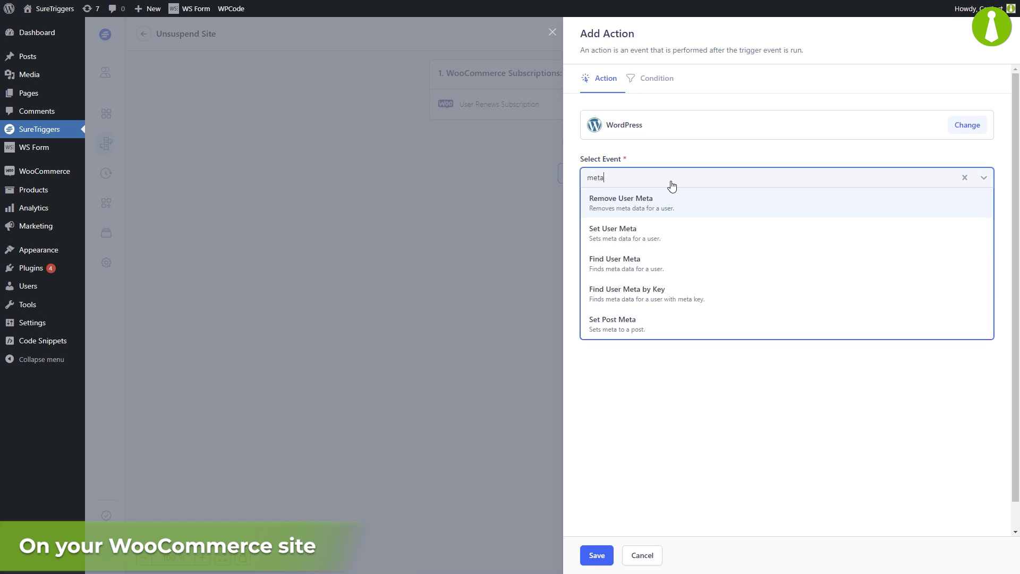
pyautogui.click(674, 265)
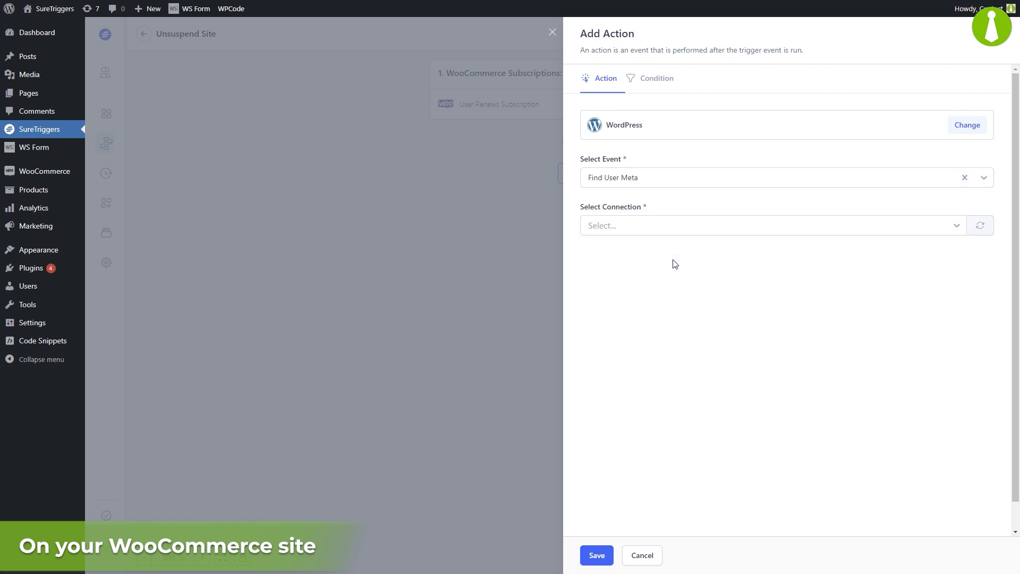
pyautogui.click(667, 229)
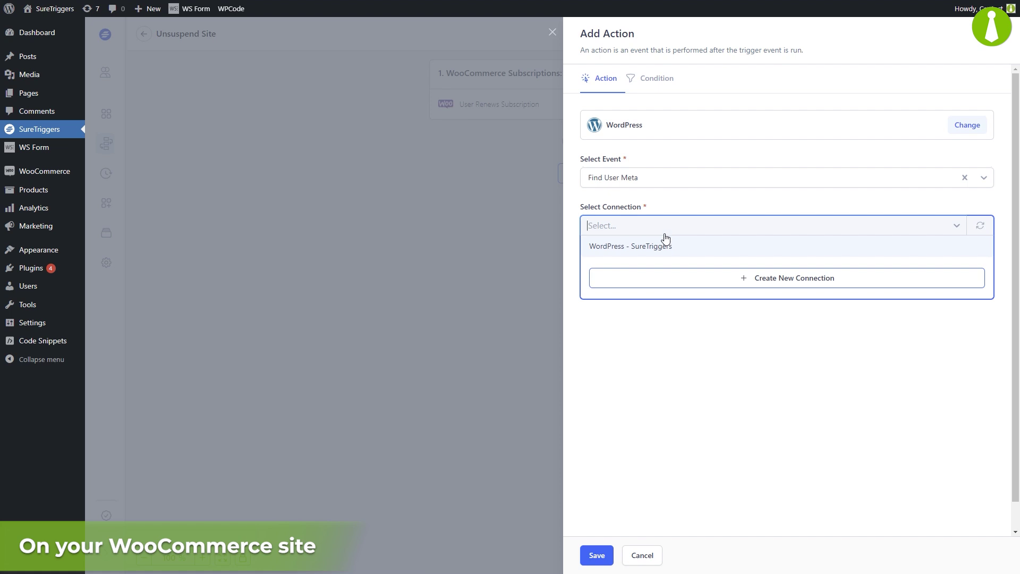
pyautogui.click(659, 248)
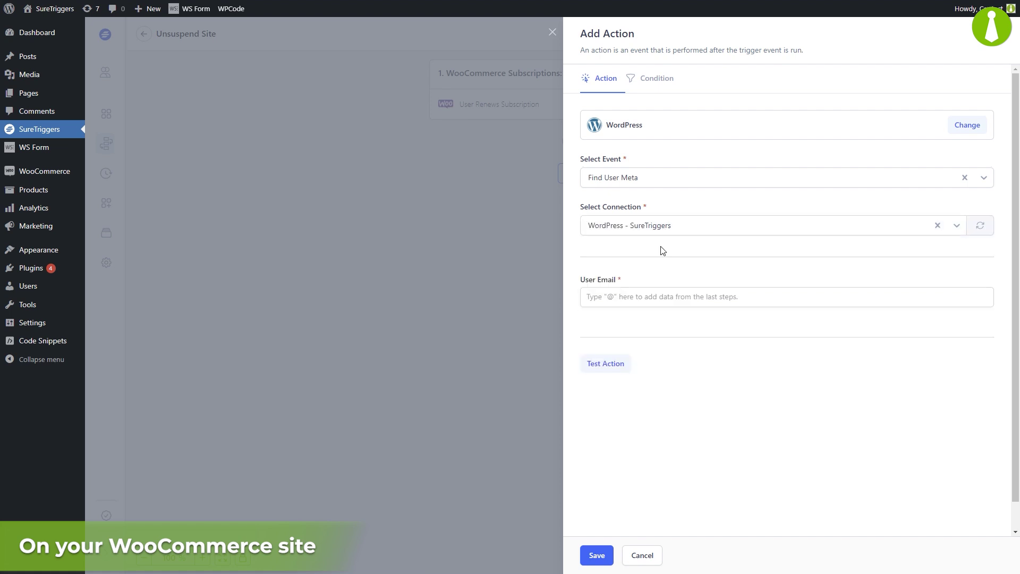
# Step: Map the trigger's User Login into User Email, test it returning child site ID 47, and save
pyautogui.click(656, 298)
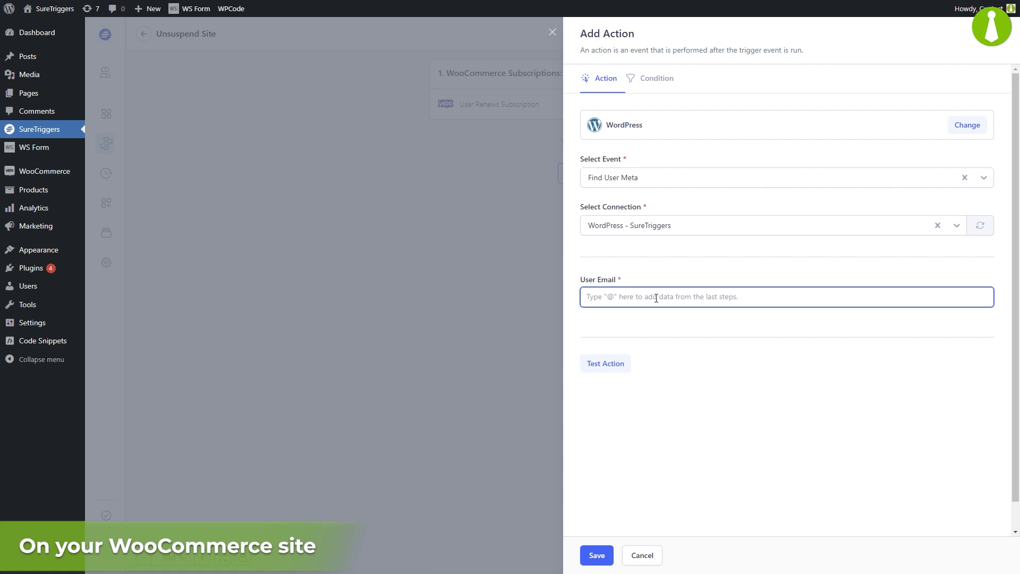
pyautogui.write('@')
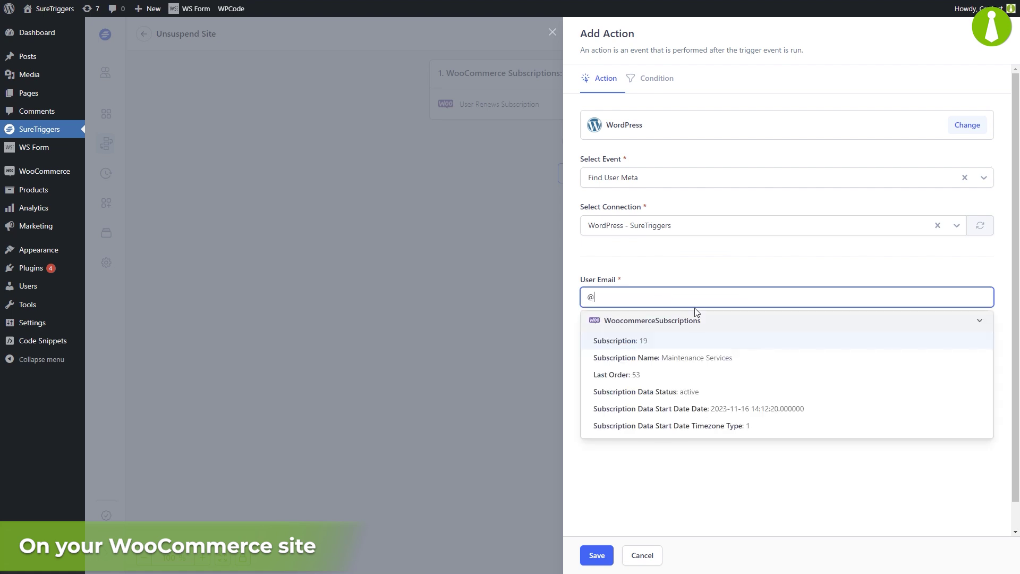
pyautogui.middleClick(895, 369)
pyautogui.scroll(-4, 888, 394)
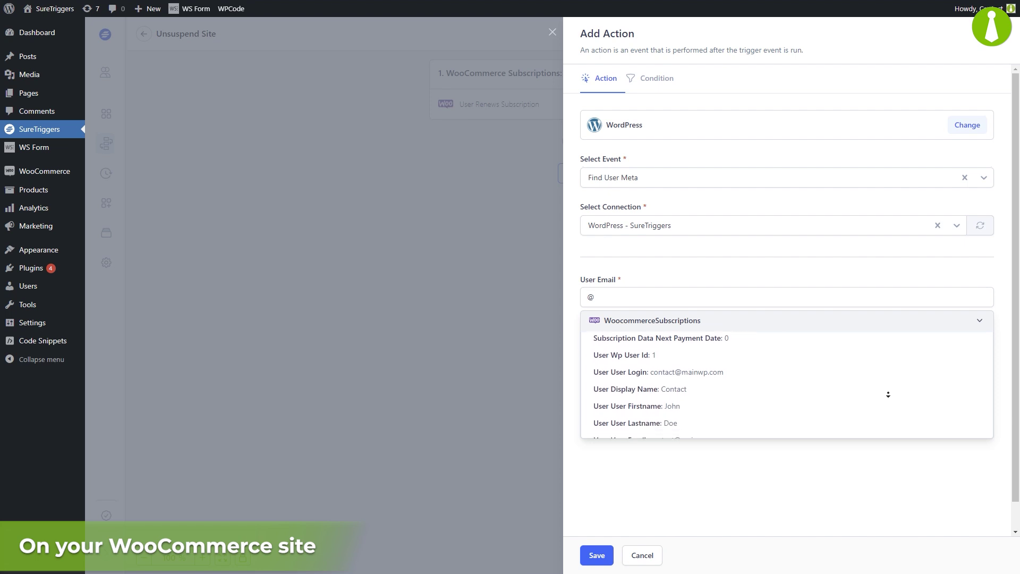
pyautogui.click(883, 363)
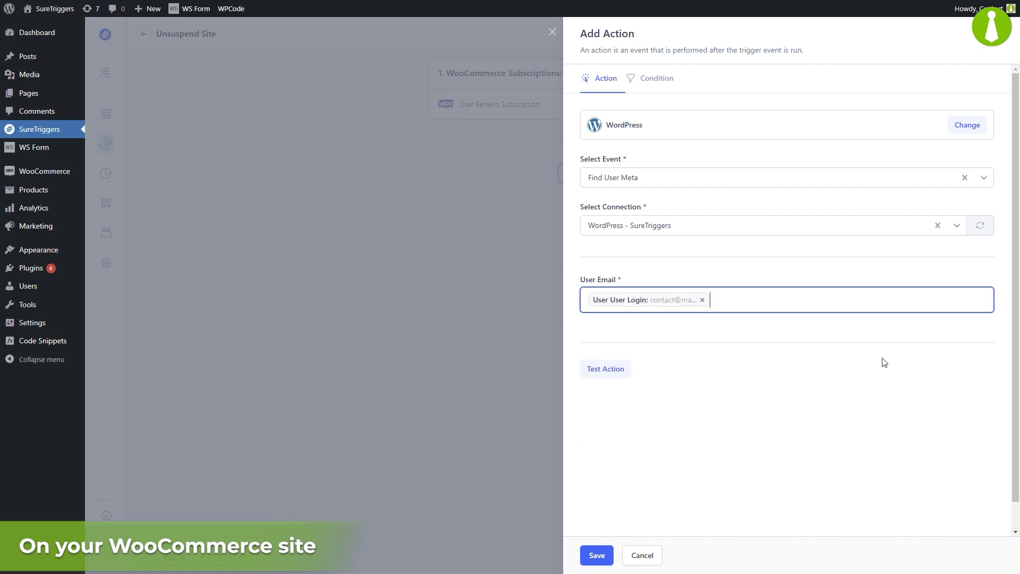
pyautogui.click(604, 369)
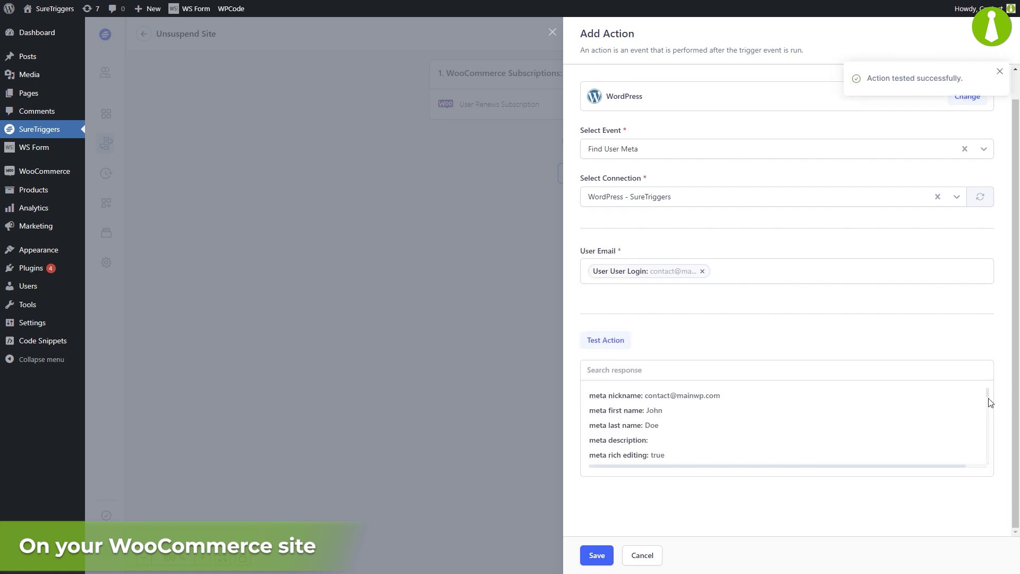
pyautogui.moveTo(988, 396); pyautogui.dragTo(983, 455)
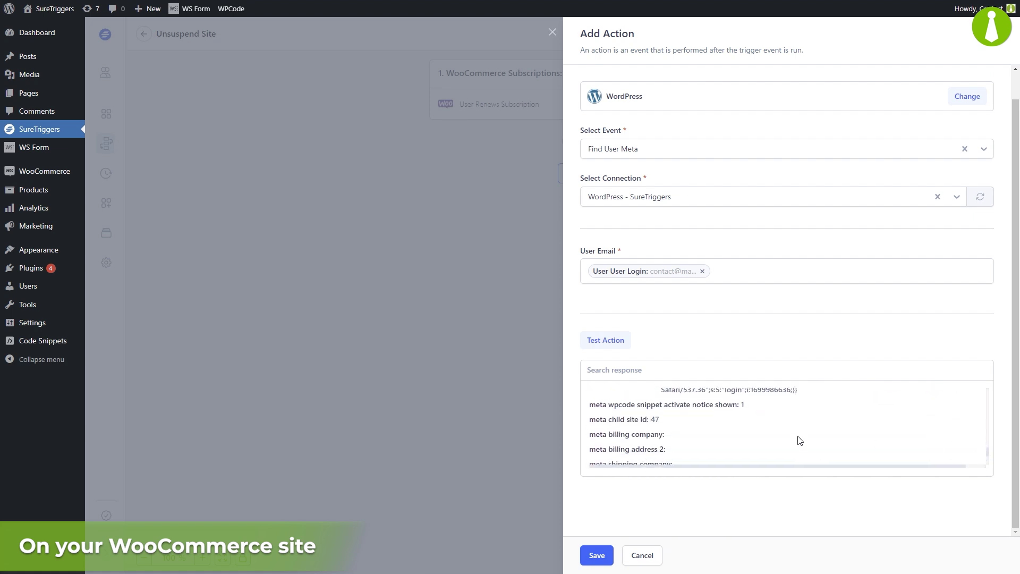
pyautogui.moveTo(595, 423); pyautogui.dragTo(664, 425)
pyautogui.click(665, 427)
pyautogui.click(596, 555)
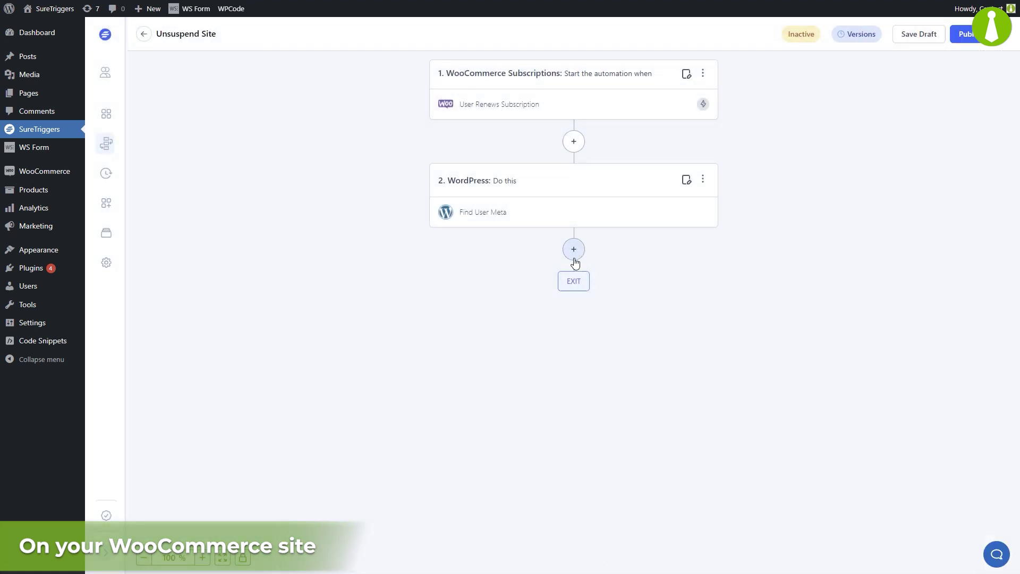
# Step: Add a MainWP Unsuspend Site action step using the My MainWP Dashboard connection
pyautogui.click(573, 250)
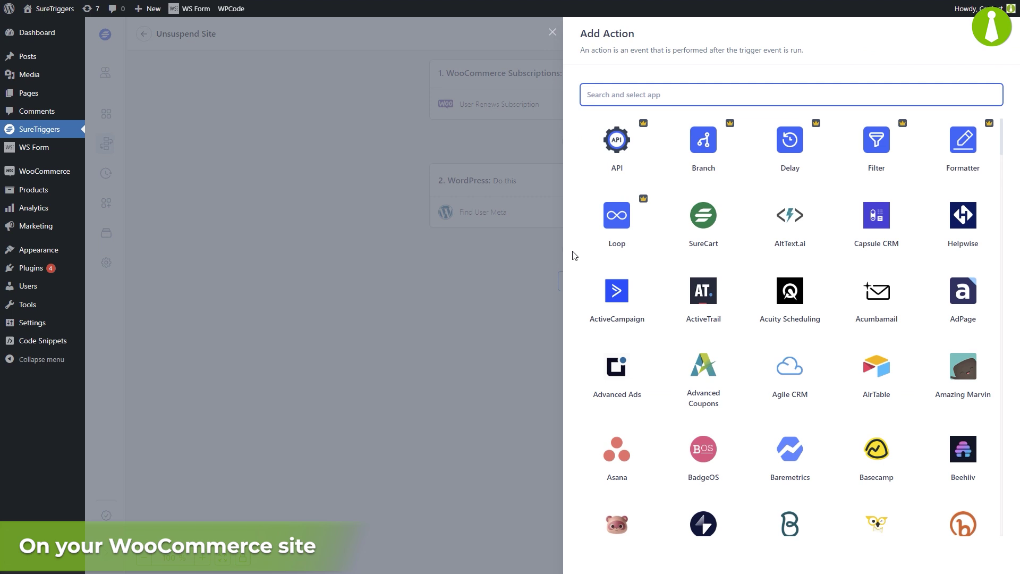
pyautogui.write('mainwp')
pyautogui.click(616, 140)
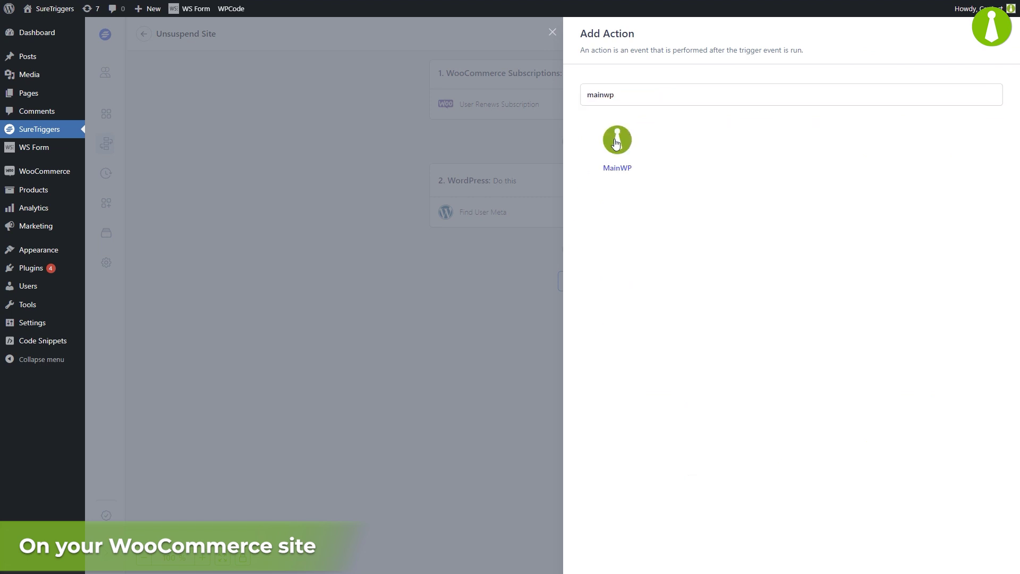
pyautogui.click(614, 179)
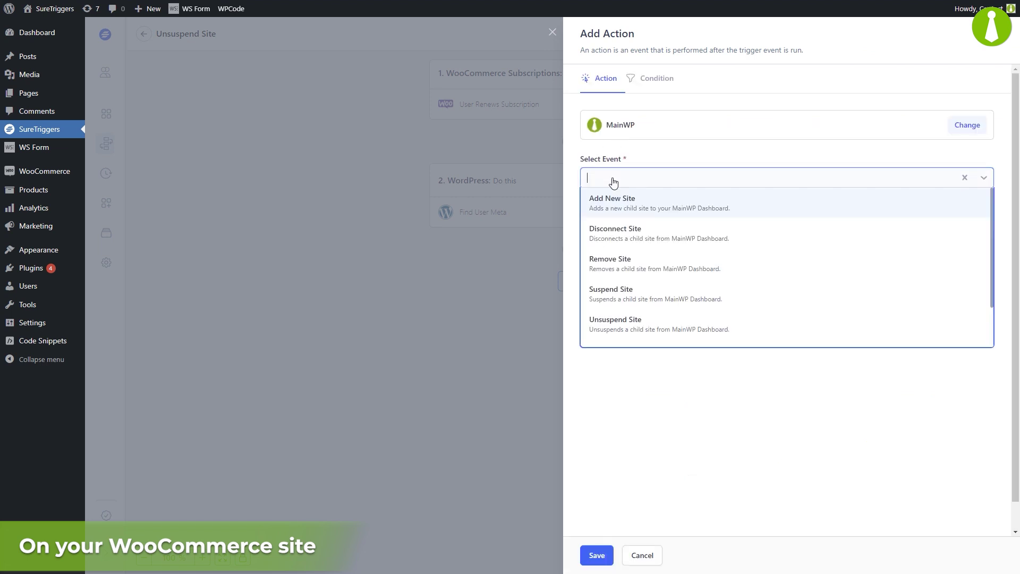
pyautogui.click(607, 330)
pyautogui.click(616, 234)
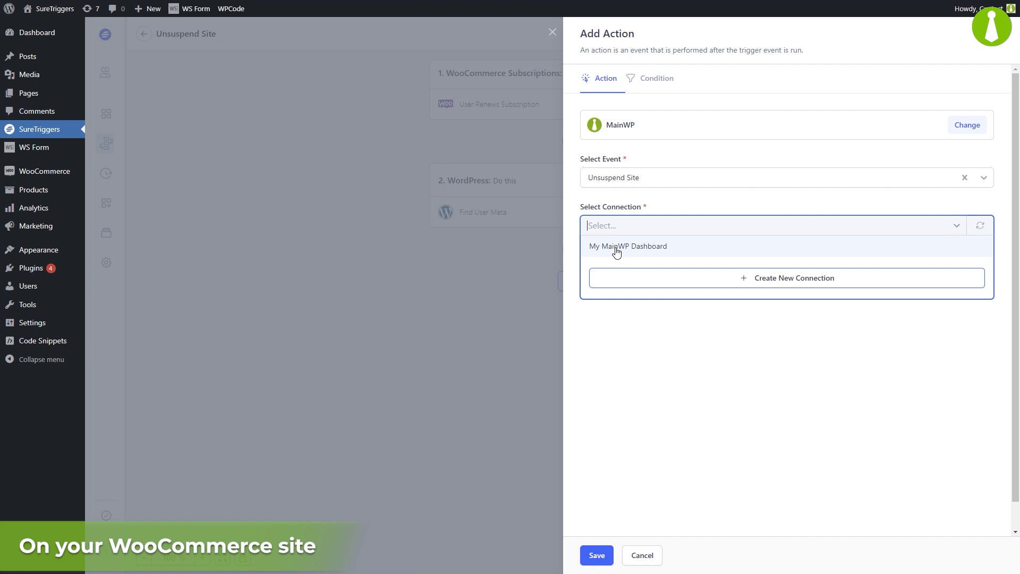
pyautogui.click(616, 248)
# Step: Fill Site ID with the Meta Child Site Id 47 from the WordPress data
pyautogui.click(618, 296)
pyautogui.write('@')
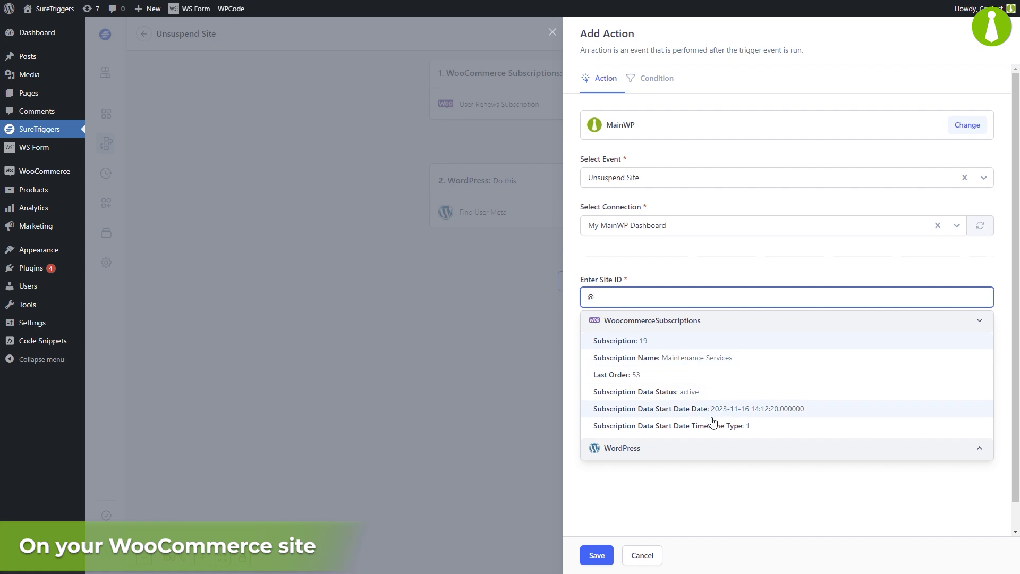
pyautogui.click(763, 452)
pyautogui.scroll(-2, 756, 489)
pyautogui.scroll(-10, 752, 500)
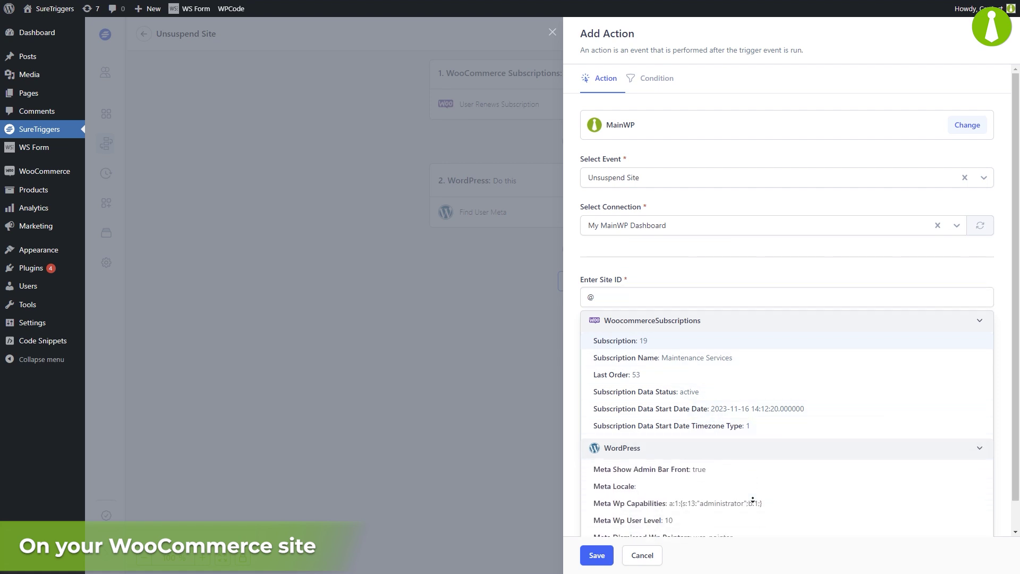
pyautogui.scroll(-10, 752, 499)
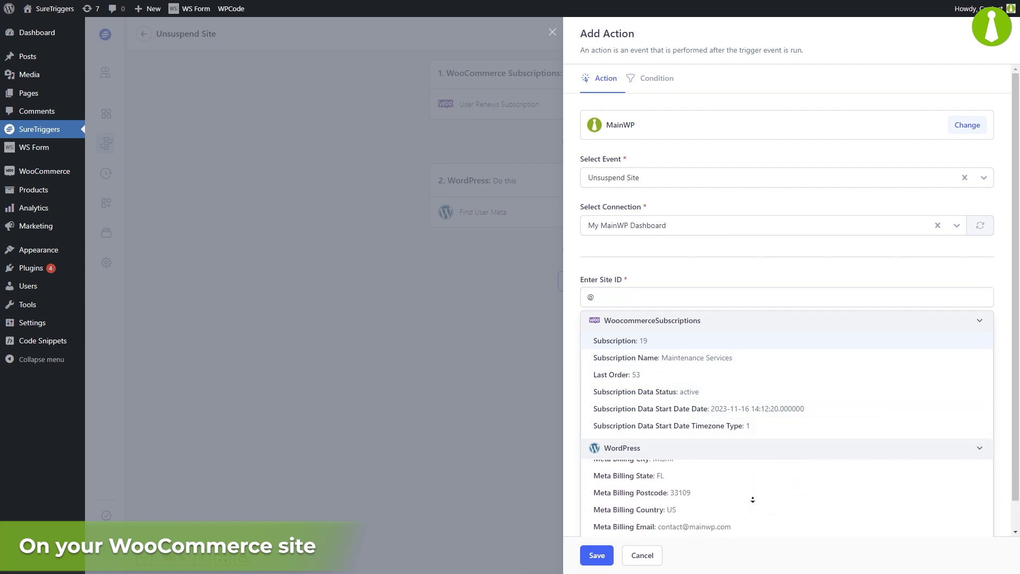
pyautogui.scroll(-2, 752, 499)
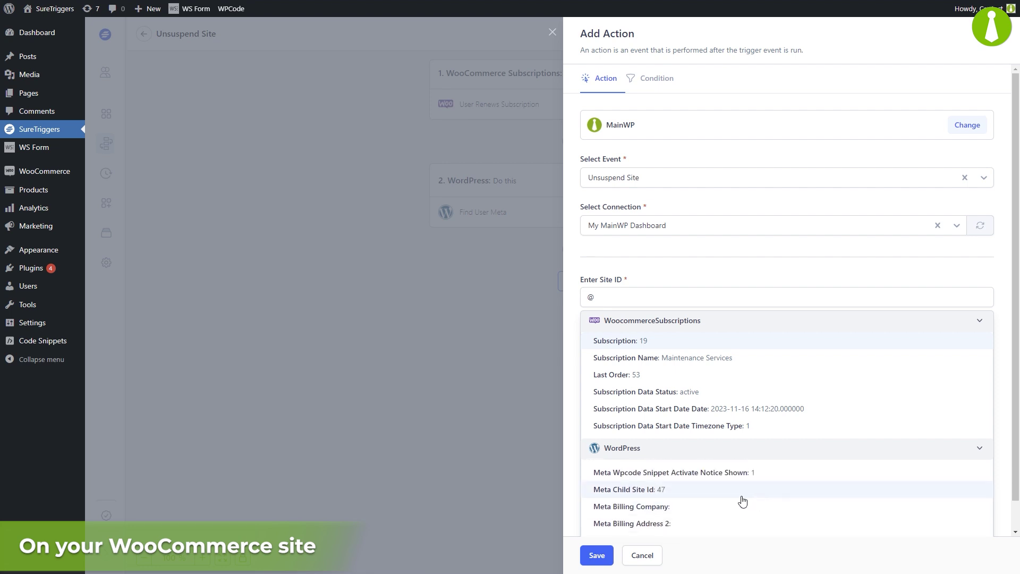
pyautogui.click(697, 494)
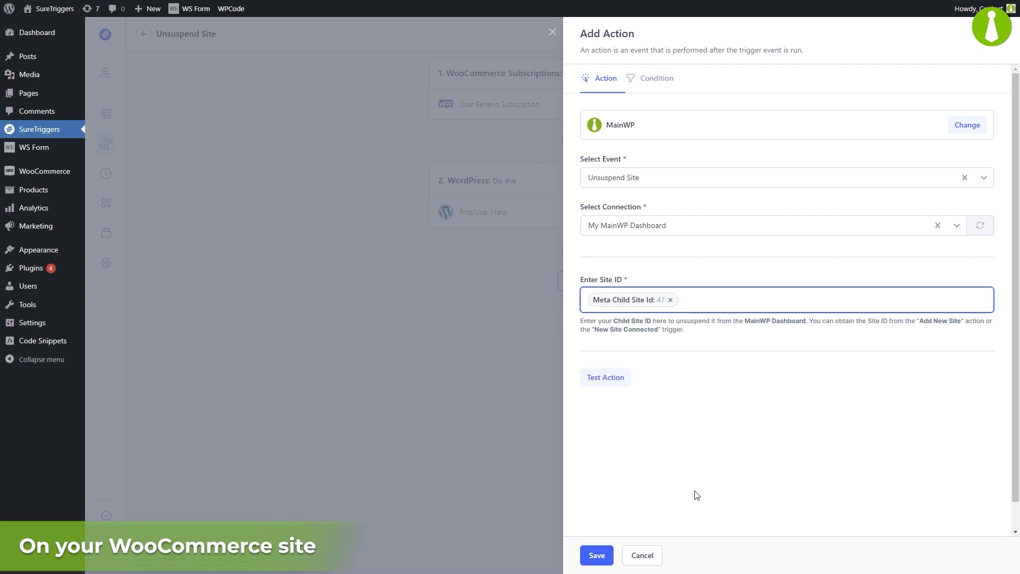
pyautogui.click(696, 496)
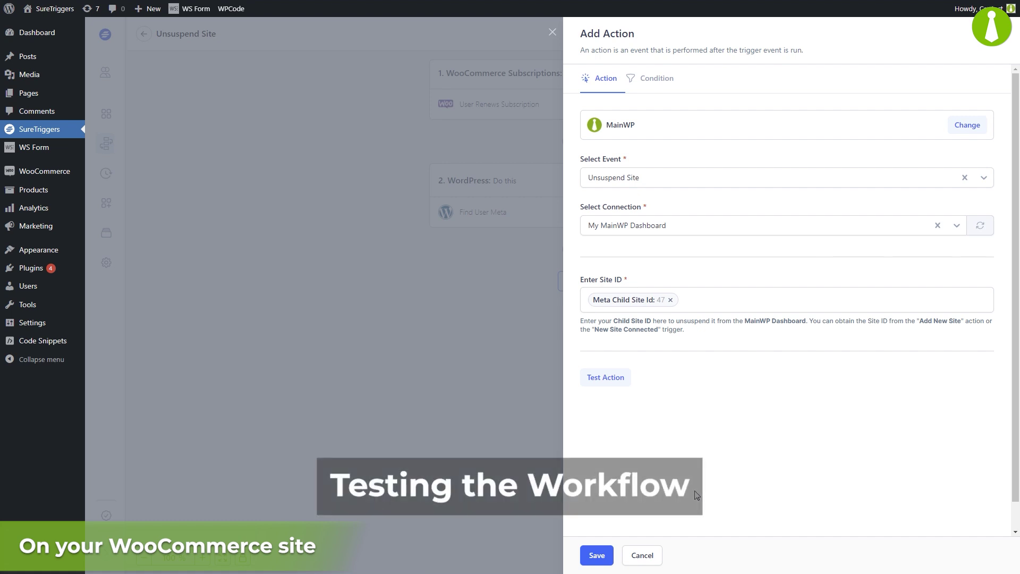
# Step: Test Unsuspend Site, confirm Easy Discourse is reactivated in MainWP, then save as step 3 and publish
pyautogui.click(605, 378)
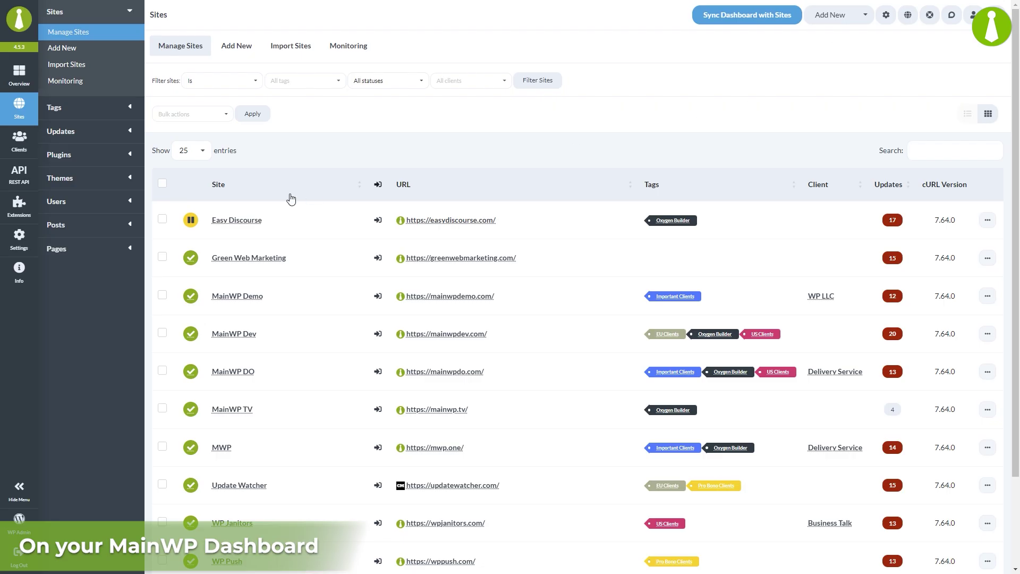
pyautogui.rightClick(303, 154)
pyautogui.click(344, 195)
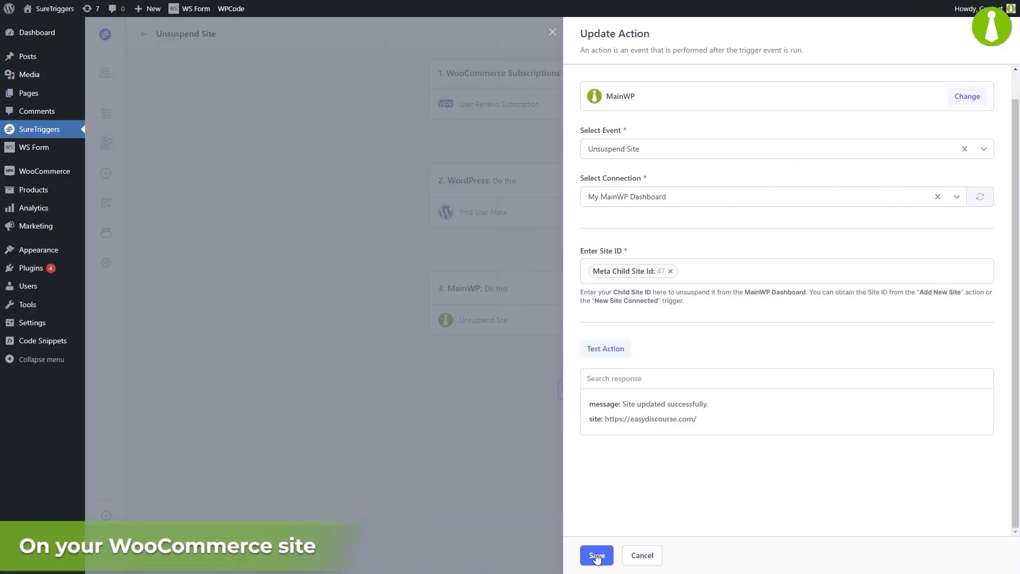
pyautogui.click(596, 554)
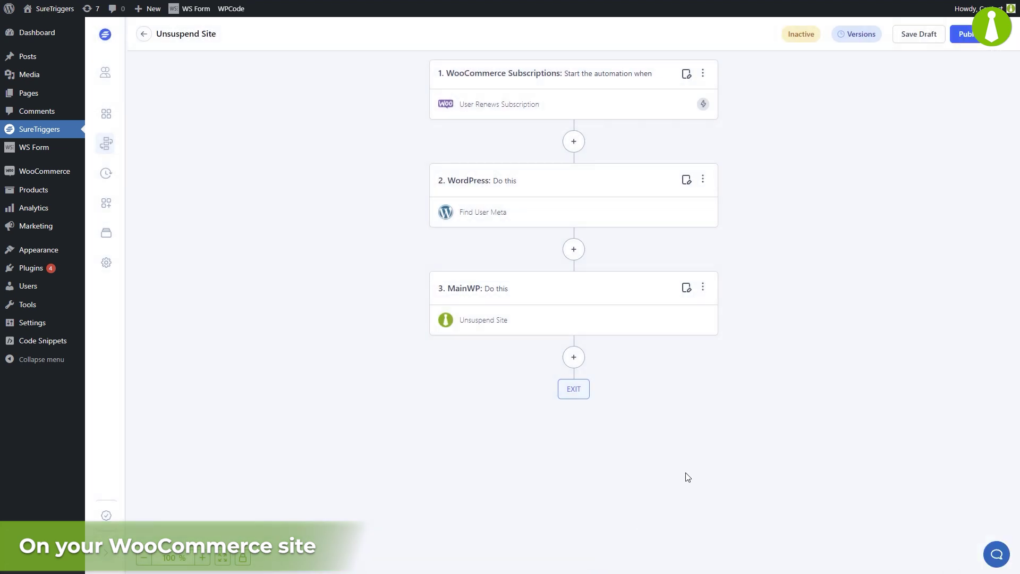
pyautogui.click(979, 42)
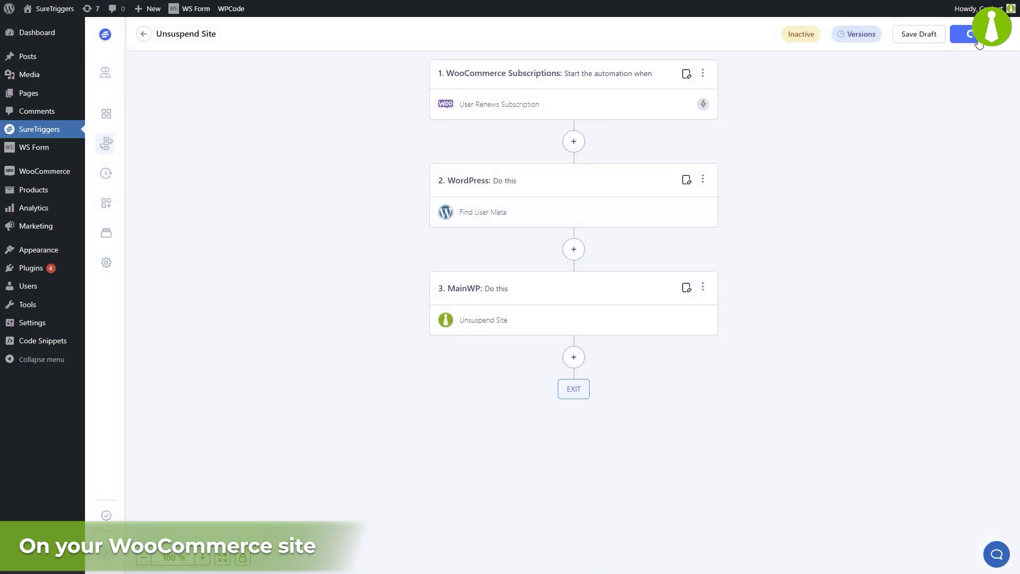